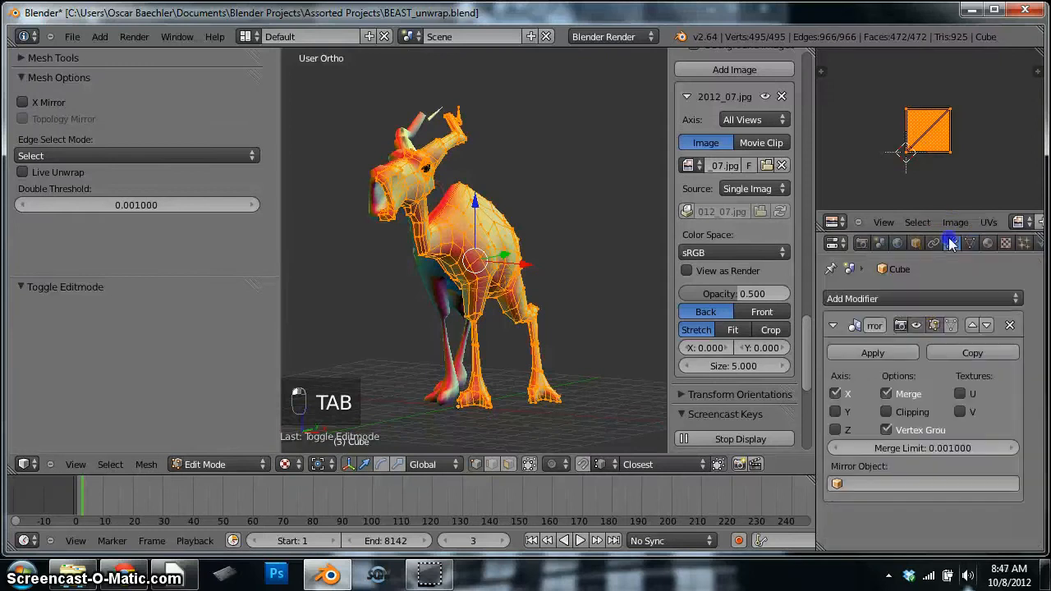
- Show the mesh's UV maps and create a new 1024 × 1024 image with the UV Grid generated type
click(969, 243)
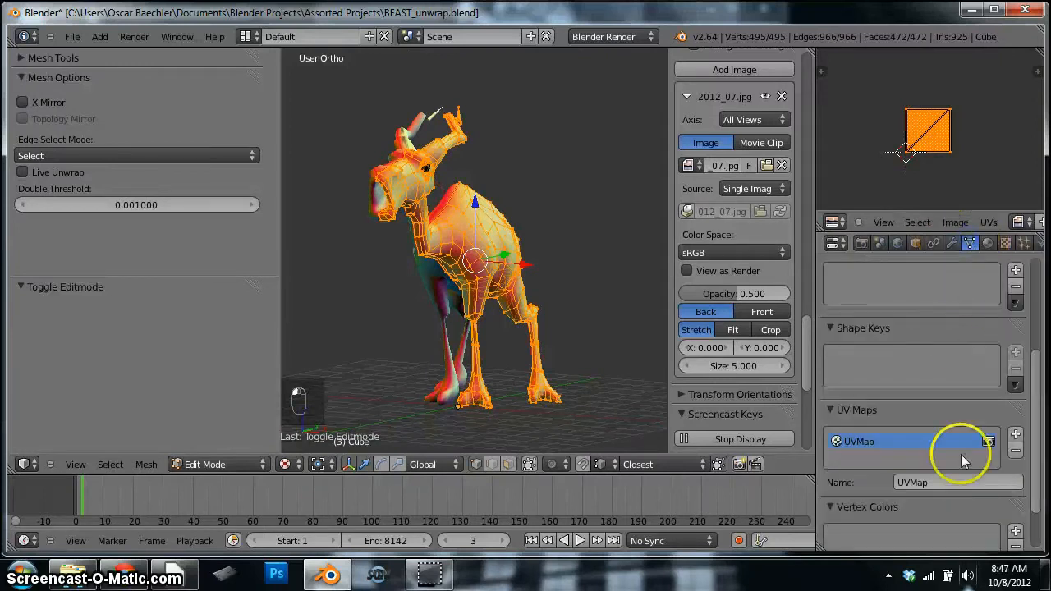
scroll(376, 169, up, 2)
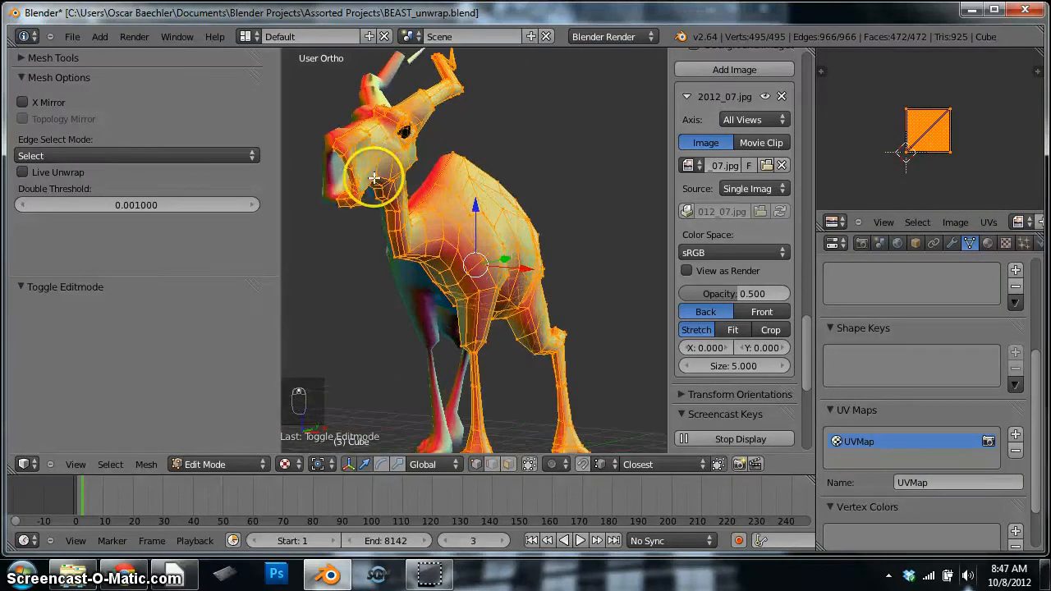
click(953, 222)
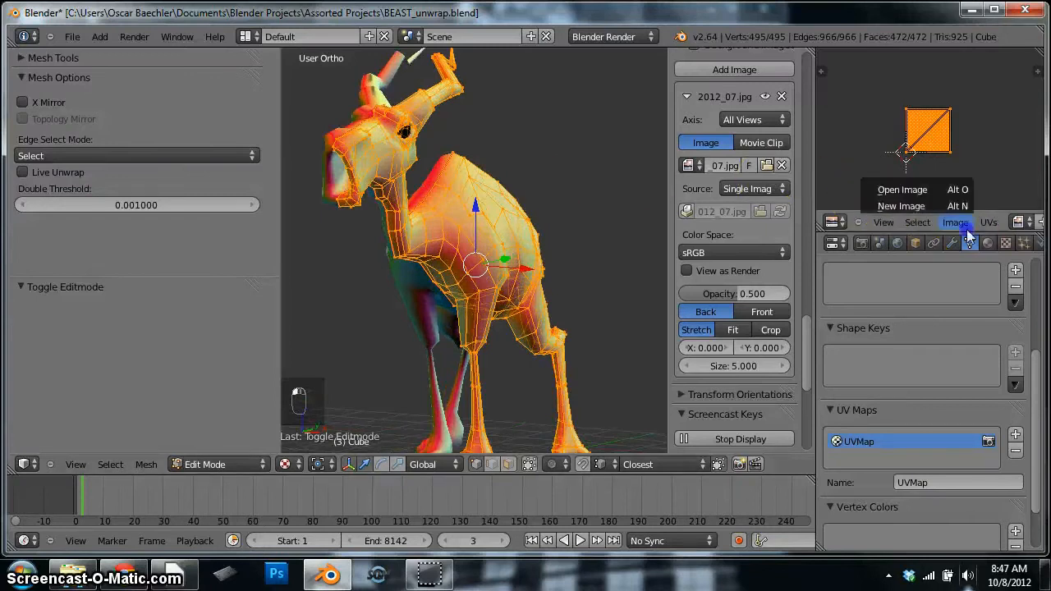
click(953, 222)
click(951, 222)
click(943, 207)
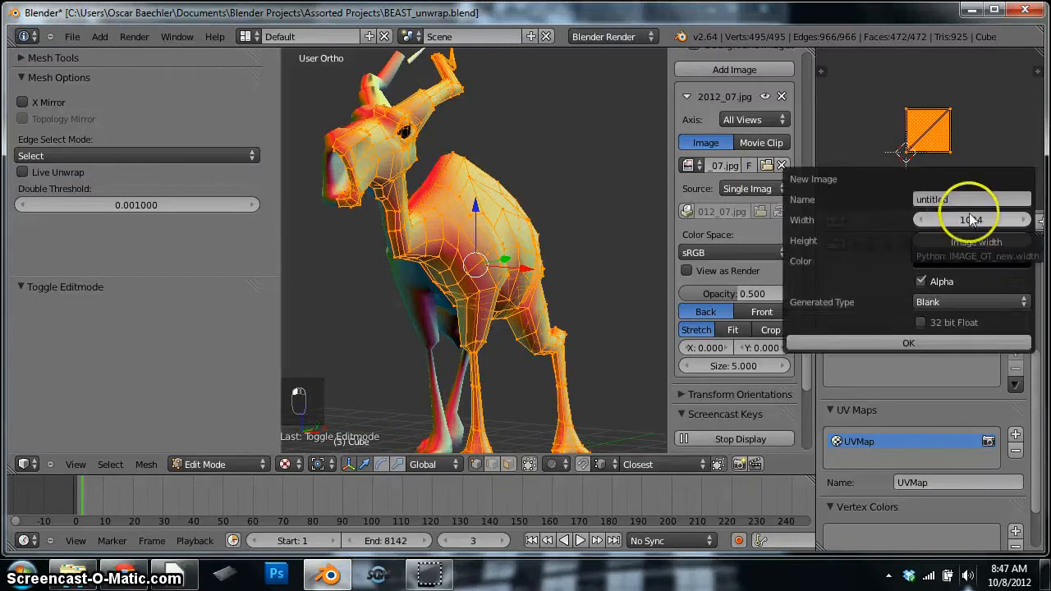
click(922, 323)
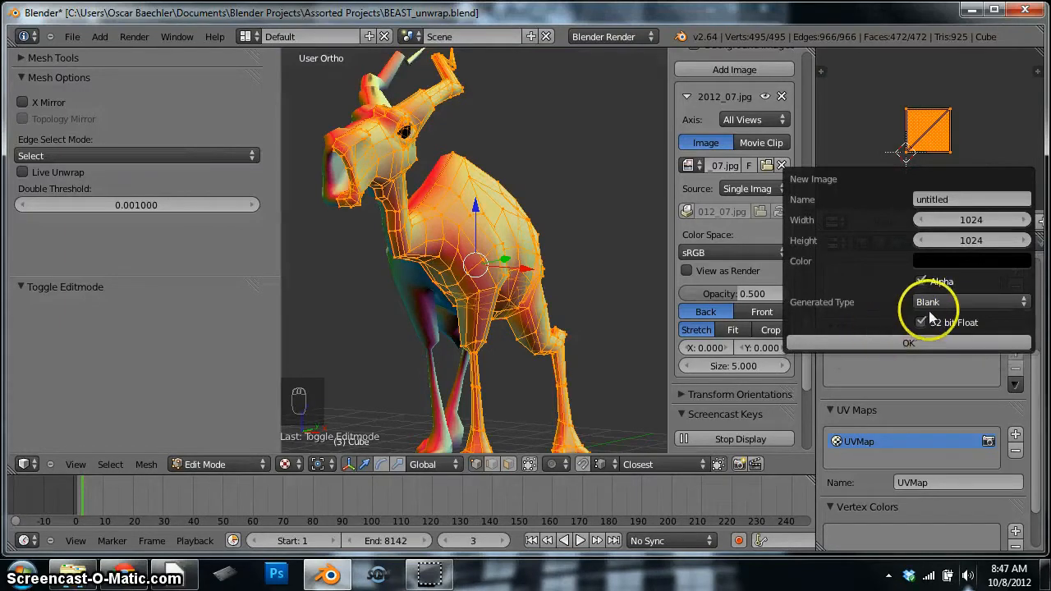
click(934, 303)
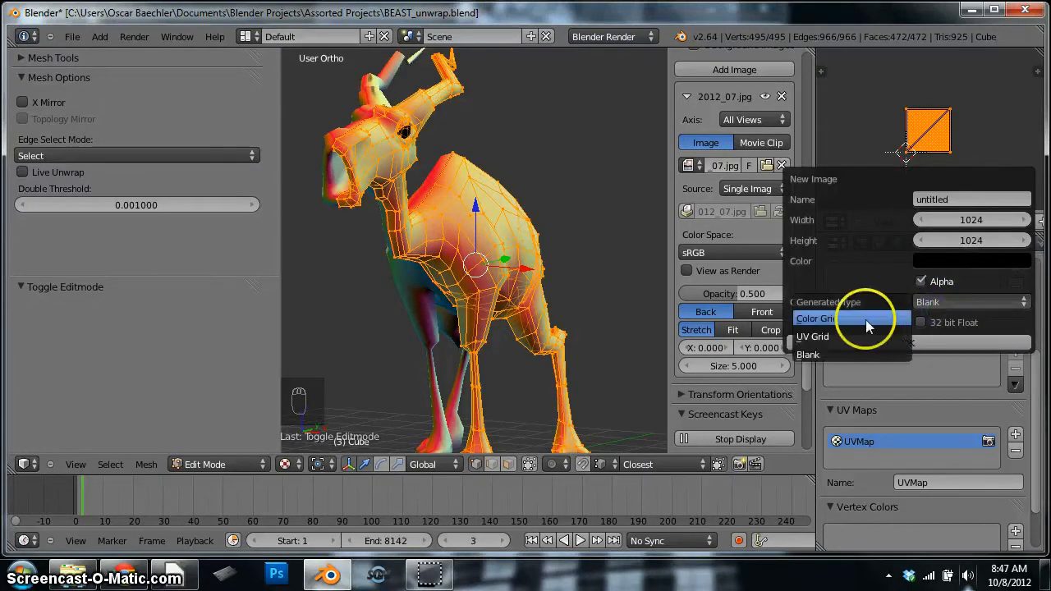
click(848, 338)
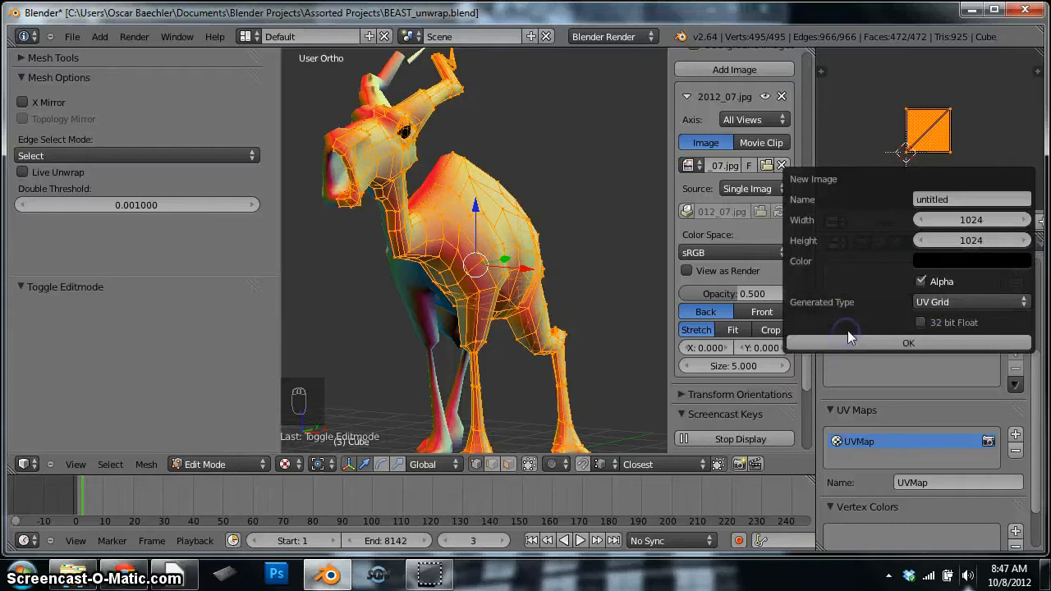
click(901, 342)
- Set the viewport's material shading mode to Singletexture and check the textured creature outside and inside Edit Mode
key(Tab)
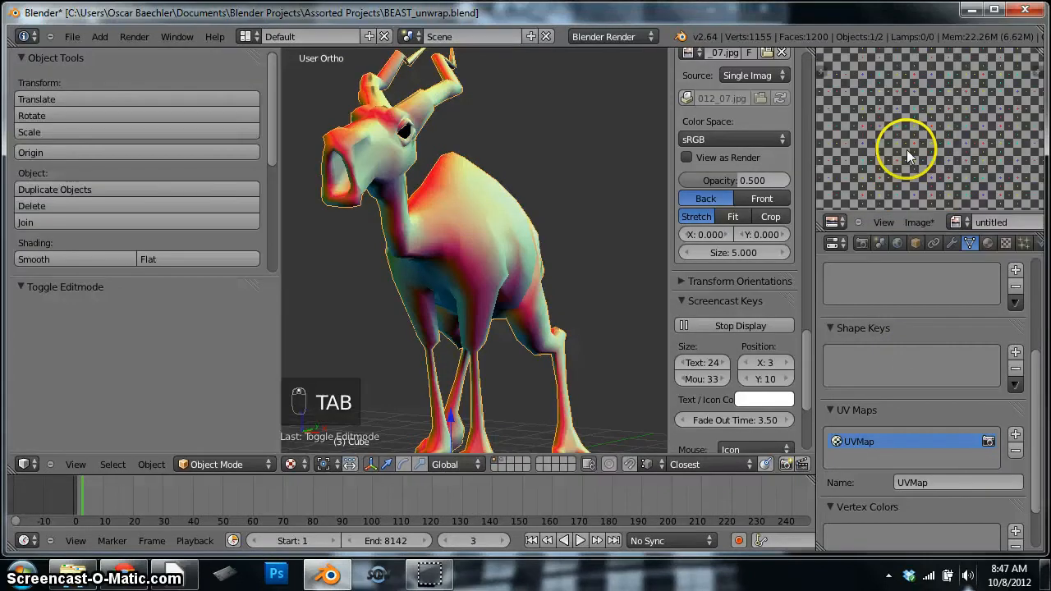
key(Tab)
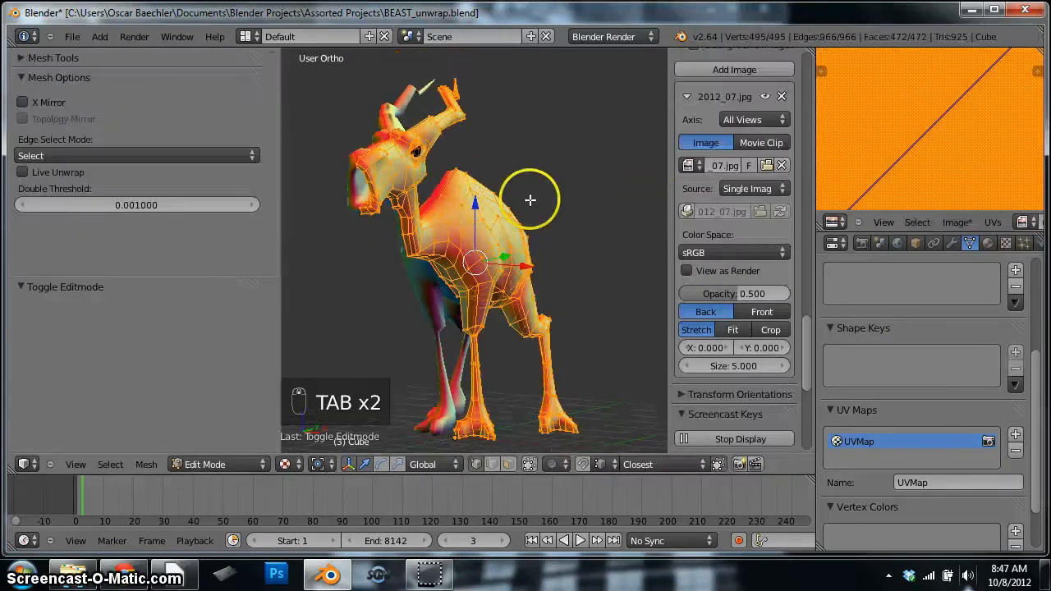
scroll(706, 307, down, 5)
scroll(703, 316, down, 1)
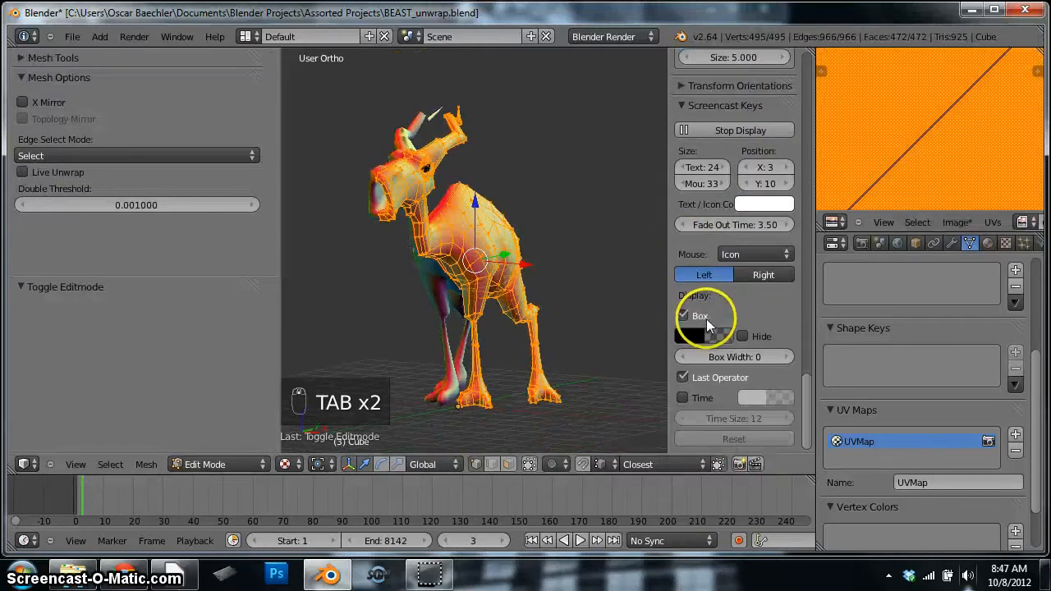
scroll(706, 312, up, 10)
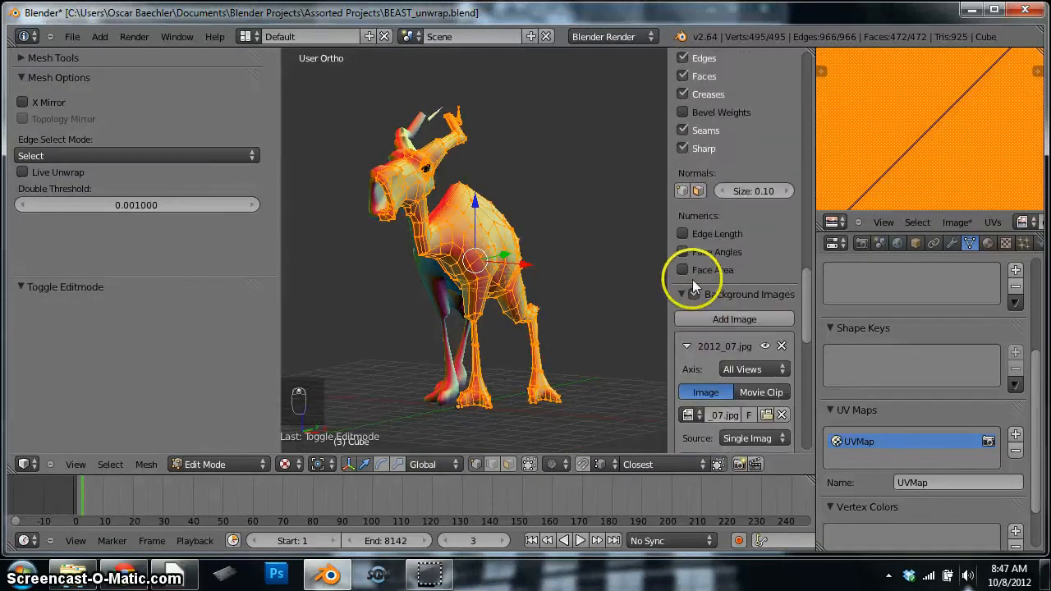
scroll(693, 281, up, 10)
click(694, 301)
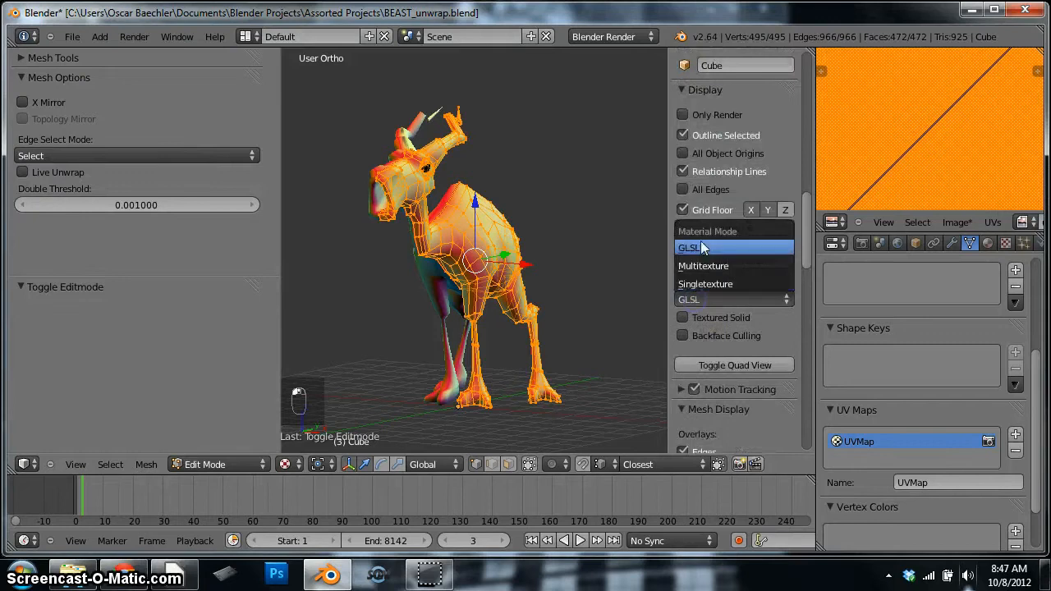
click(701, 284)
scroll(527, 241, up, 4)
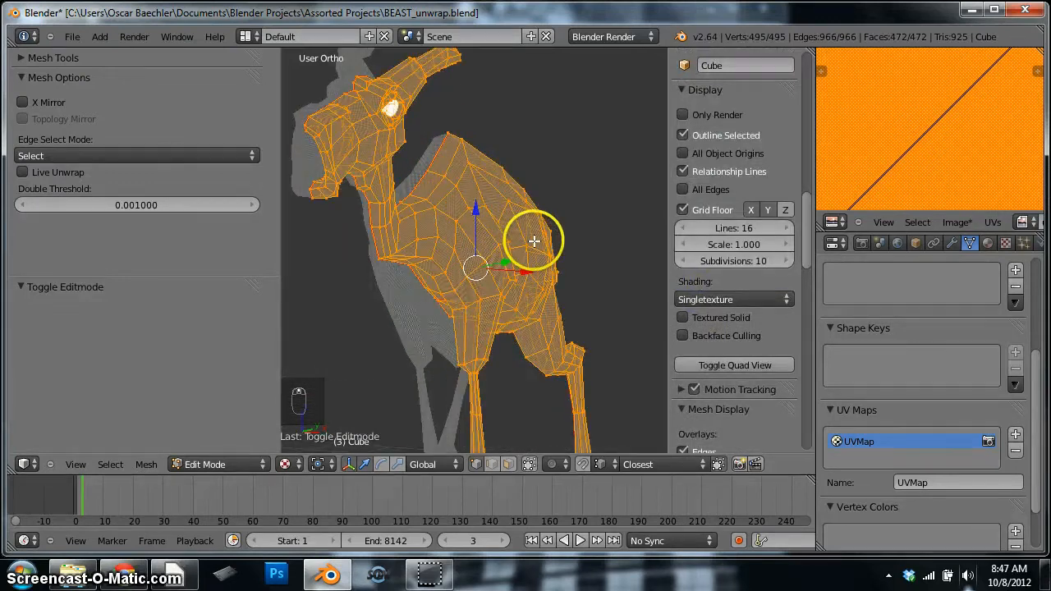
key(Tab)
scroll(536, 251, up, 5)
key(Tab)
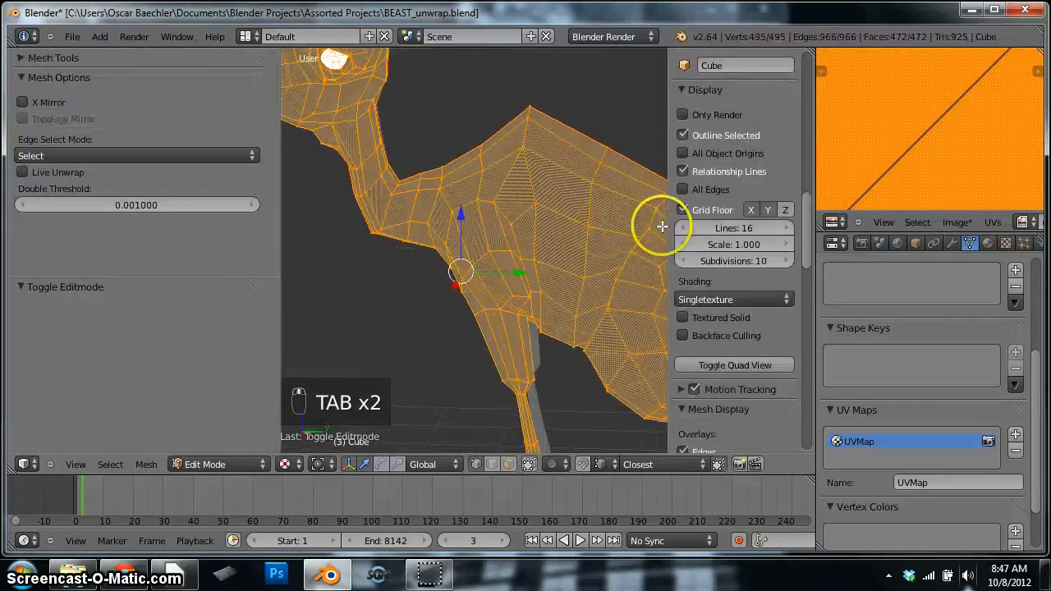
- Scale all the creature's UVs down to about 0.097 of their size on the UV grid image
key(s)
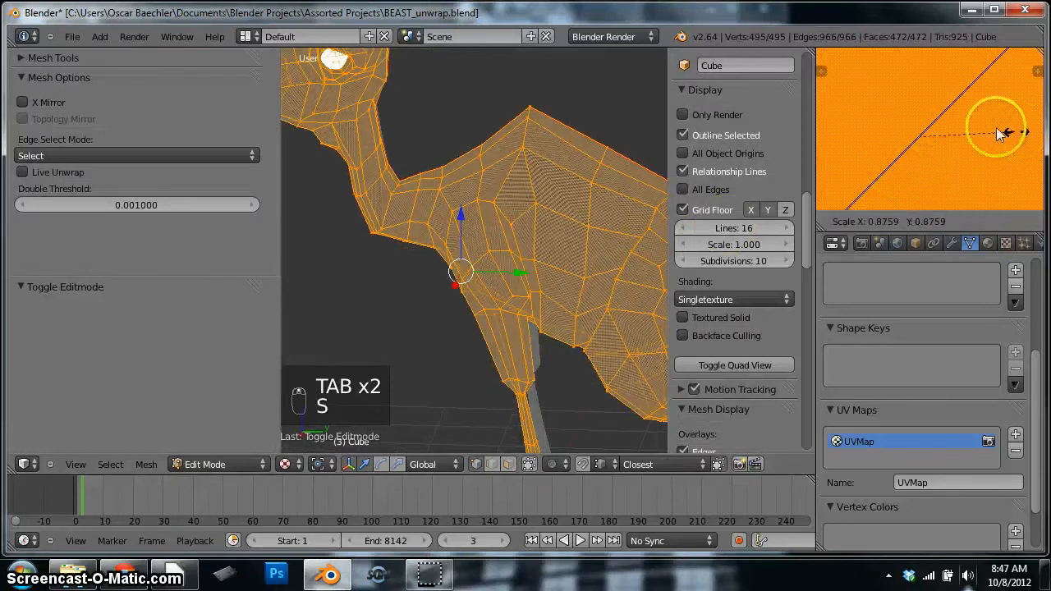
right_click(944, 150)
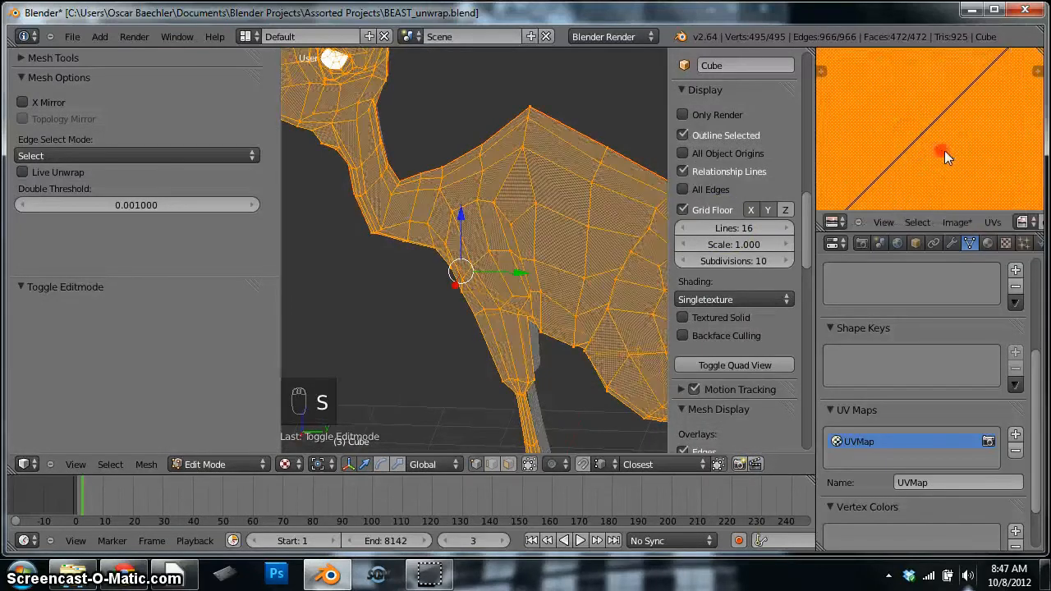
scroll(944, 175, down, 5)
key(s)
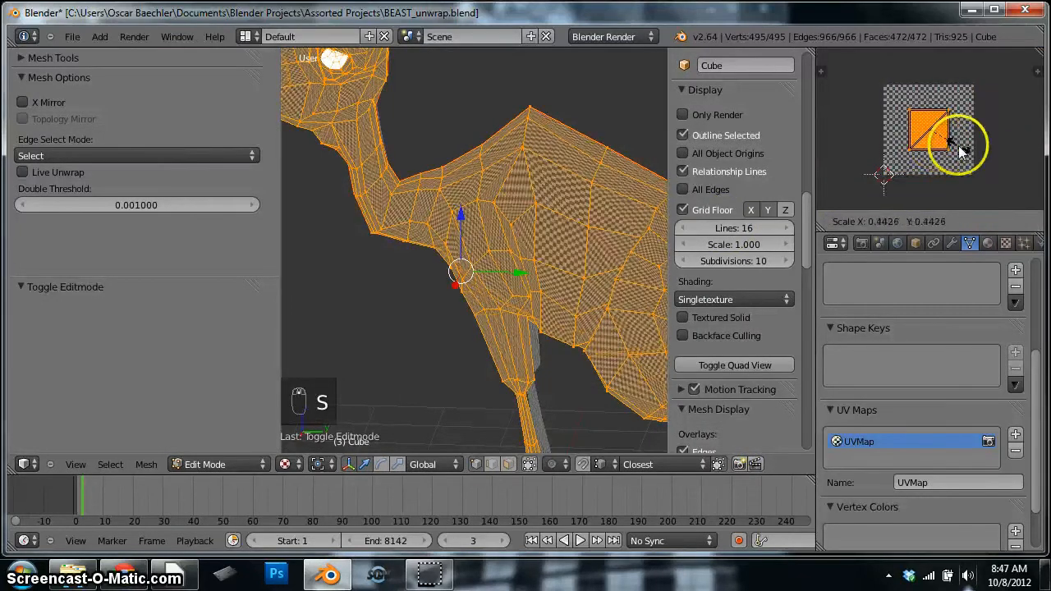
click(933, 127)
- Move the UVs by about 0.064 in X and -0.191 in Y, and rotate them by about -456°
key(g)
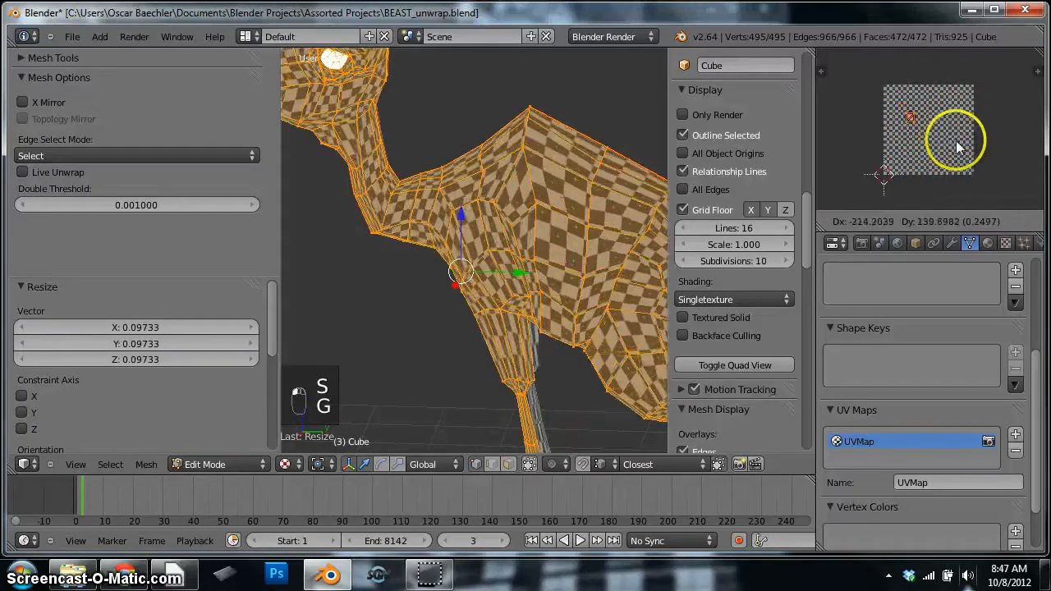
click(975, 172)
key(r)
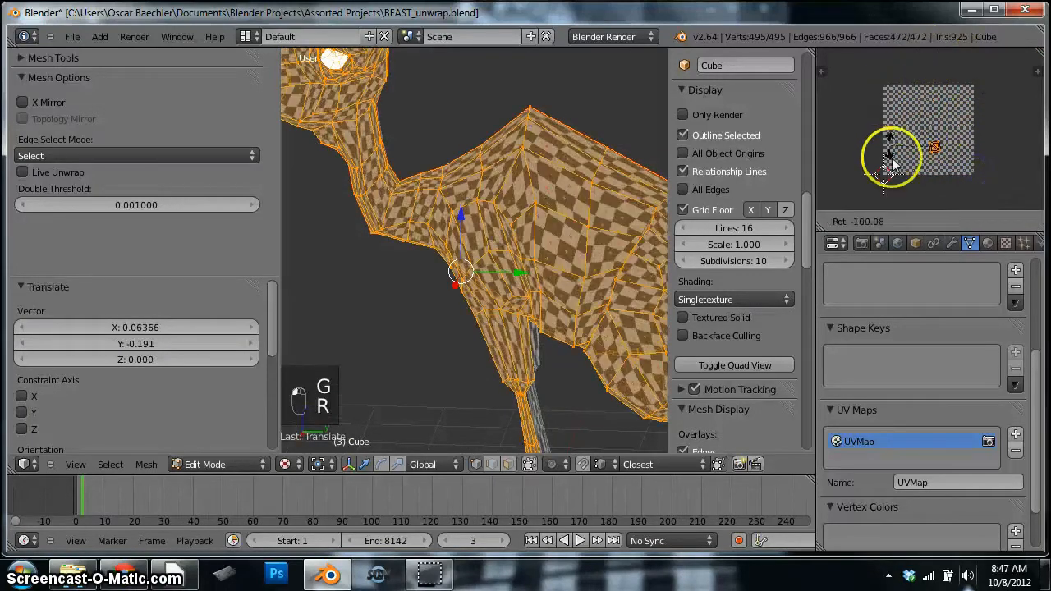
click(873, 144)
- Examine how the checker texture lies across the creature's body in both Object Mode and Edit Mode
scroll(535, 254, up, 3)
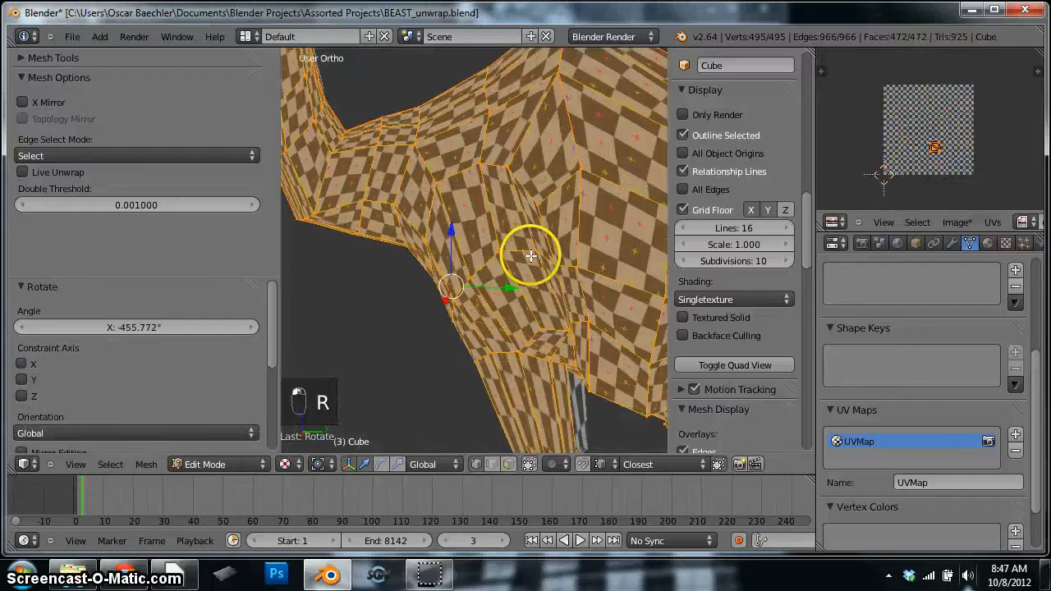
middle_drag(535, 254, 571, 248)
key(Tab)
scroll(447, 293, down, 4)
middle_drag(448, 294, 521, 274)
key(Tab)
scroll(504, 282, up, 3)
- Switch the viewport from textured to solid shading and view the creature's mesh from the side and front
key(z)
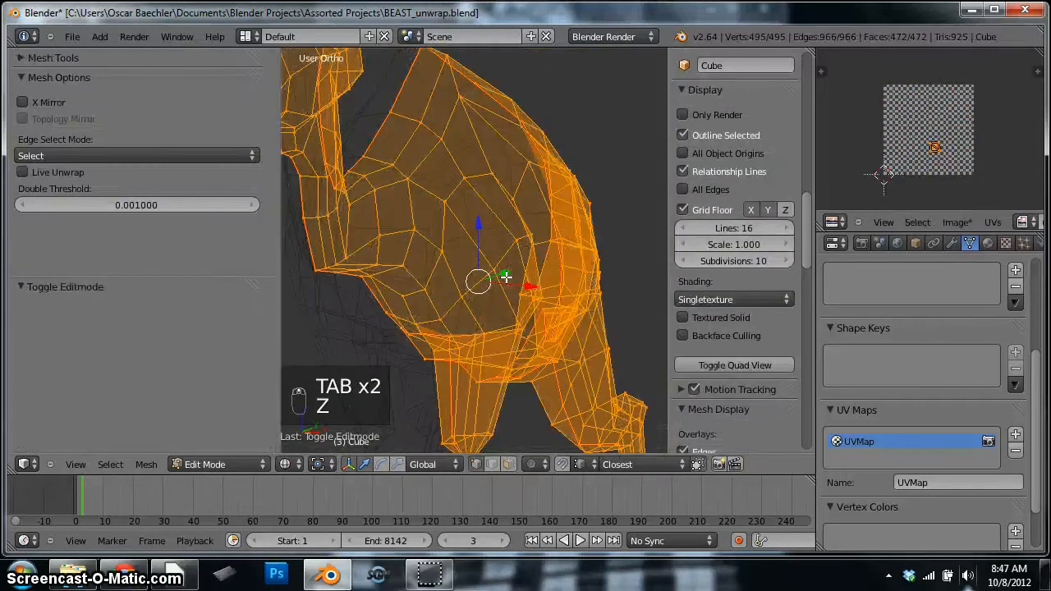
key(z)
scroll(485, 275, down, 4)
scroll(393, 265, up, 3)
scroll(393, 266, up, 1)
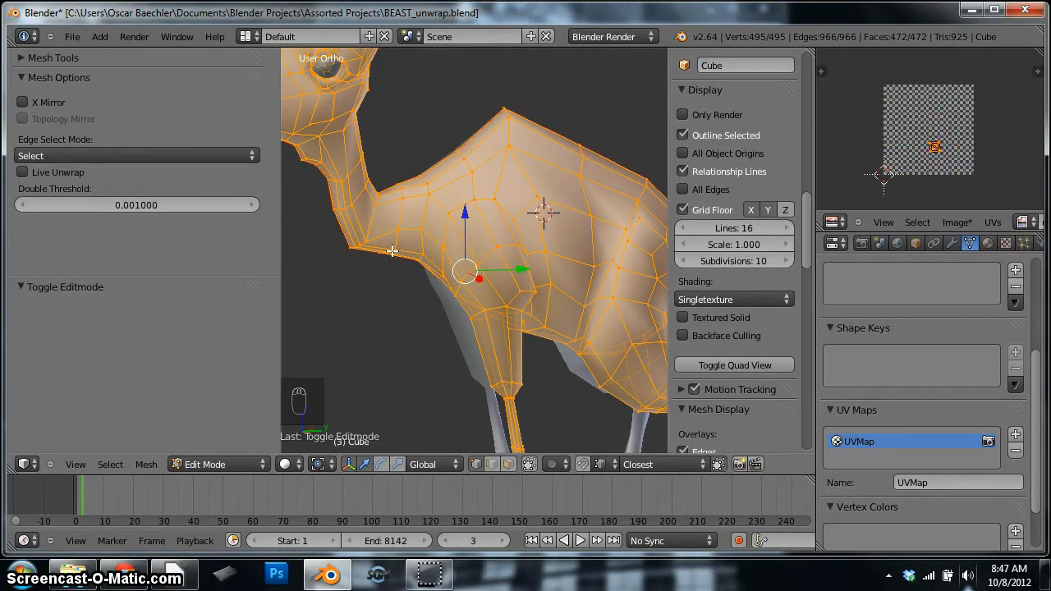
middle_drag(411, 243, 543, 184)
scroll(446, 234, up, 2)
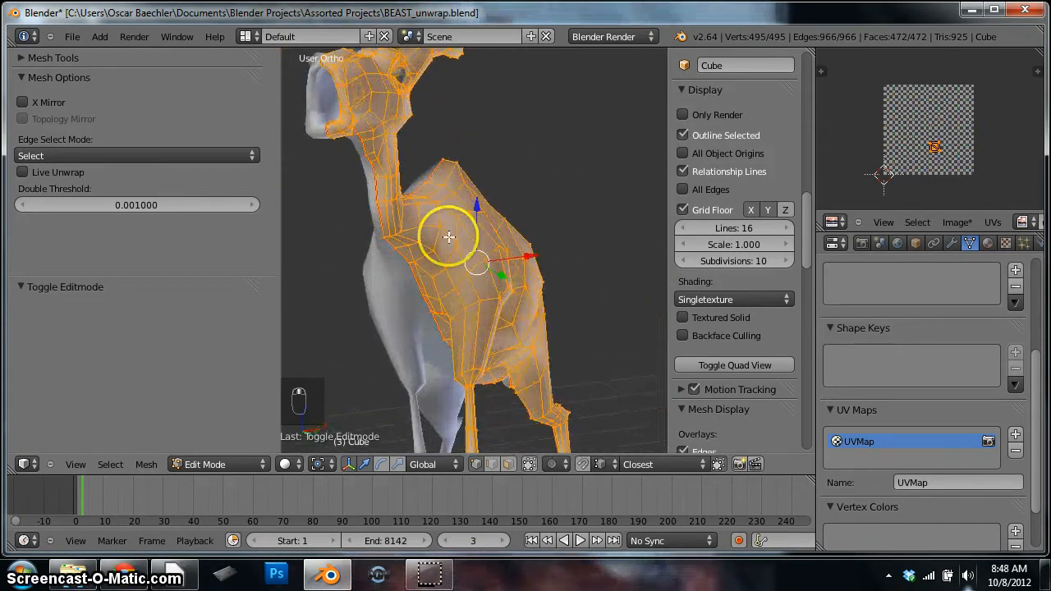
- Set the mesh select mode to Edge and keep the whole mesh selected
key(ctrl+Tab)
click(424, 243)
key(ctrl+Tab)
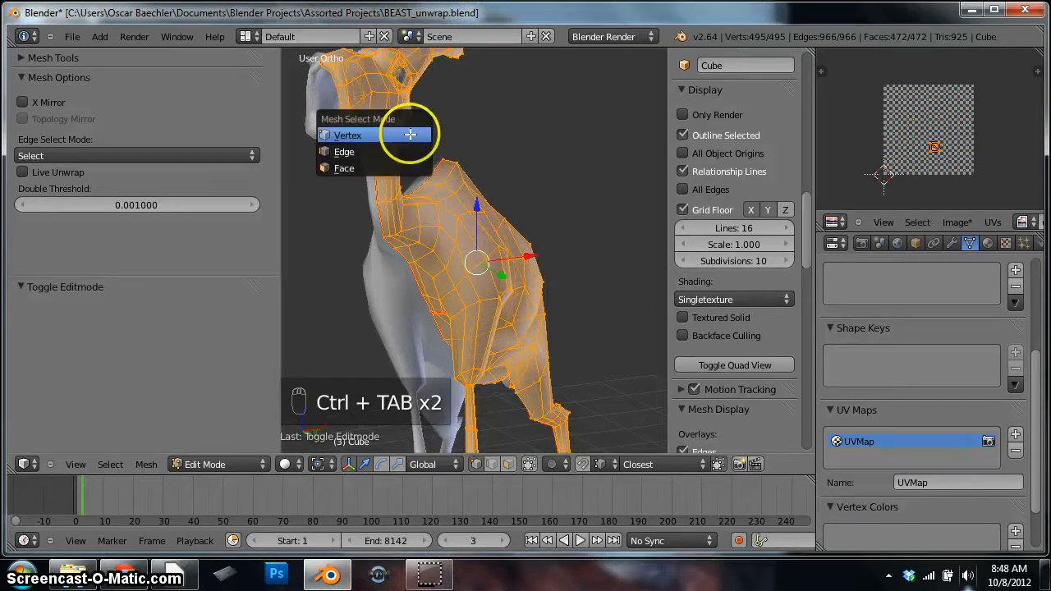
click(394, 152)
key(a)
key(a)
middle_drag(394, 152, 441, 272)
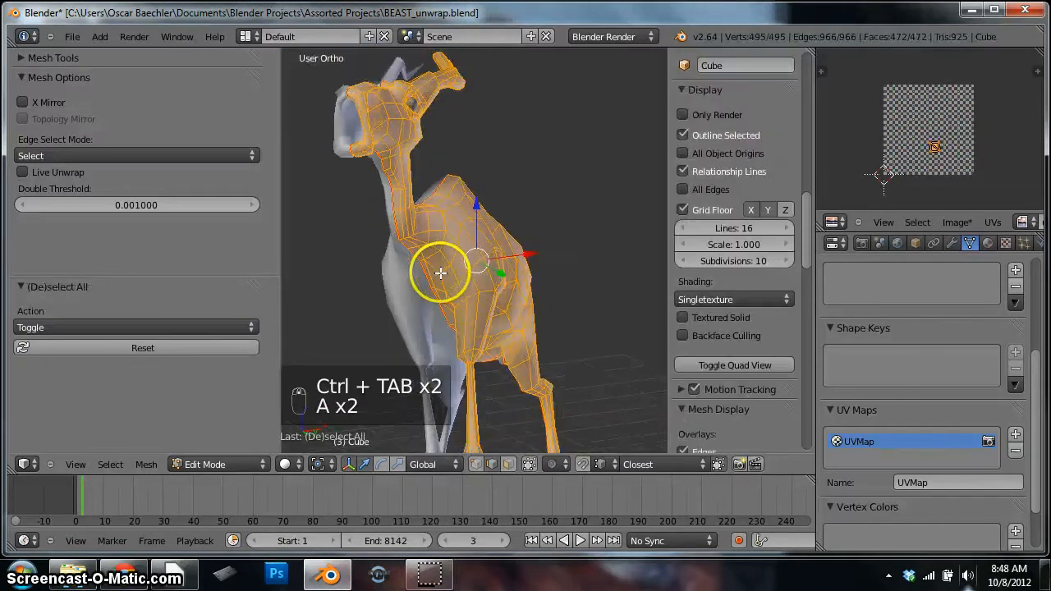
- View the Mark Seam and Clear Seam options among the edge operations without applying them
key(ctrl+e)
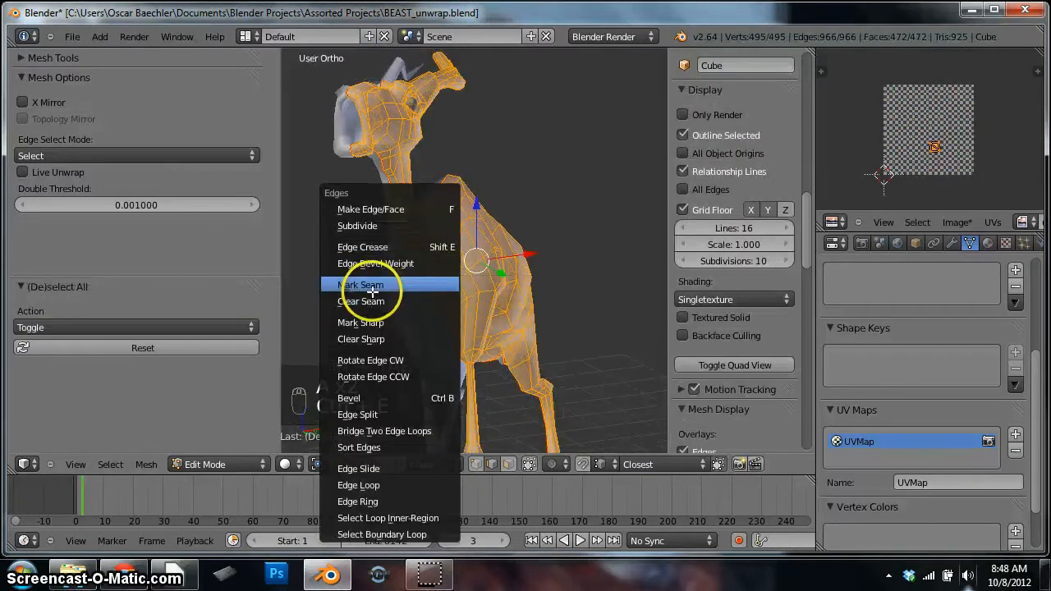
key(Escape)
scroll(444, 245, up, 6)
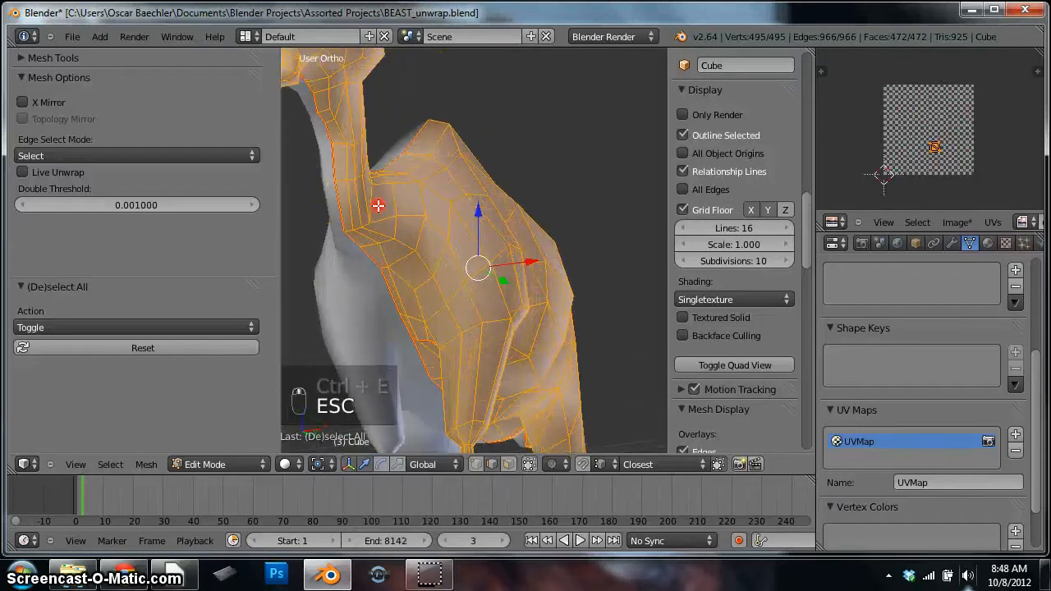
shift+middle_drag(444, 245, 451, 98)
scroll(448, 115, down, 1)
middle_drag(427, 152, 396, 181)
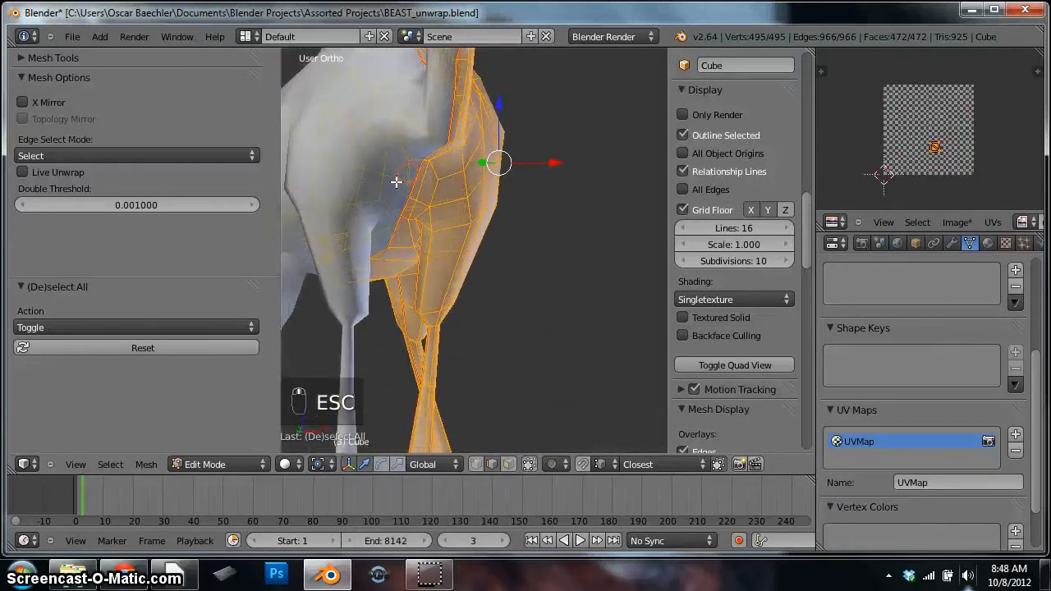
key(ctrl+e)
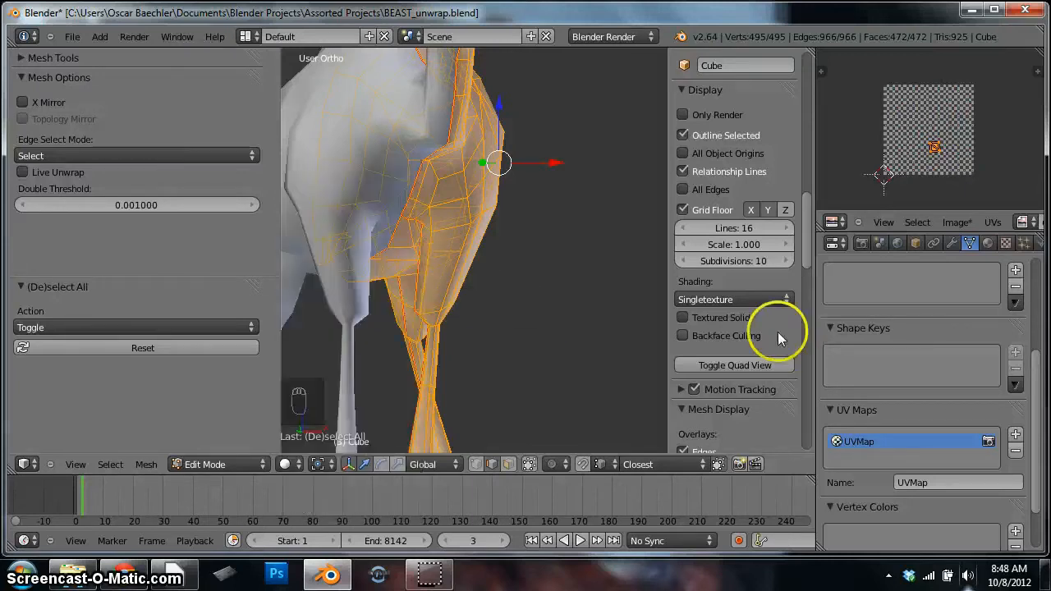
- Deselect everything and select the edge loop running along the creature's centre line
scroll(486, 283, up, 4)
key(a)
scroll(468, 202, down, 3)
middle_drag(465, 195, 425, 348)
key(ctrl+Tab)
alt+right_click(384, 170)
scroll(397, 167, down, 2)
scroll(414, 236, up, 2)
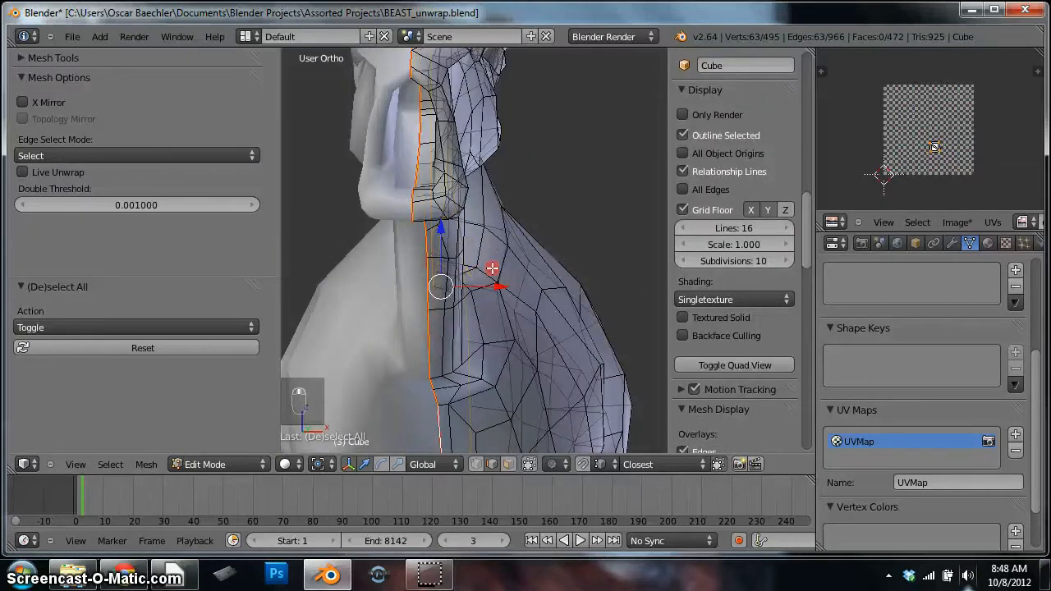
- Examine the centre-line edge loop along the head, neck and back, and the seams on the legs and feet
middle_drag(493, 270, 270, 337)
scroll(377, 233, down, 3)
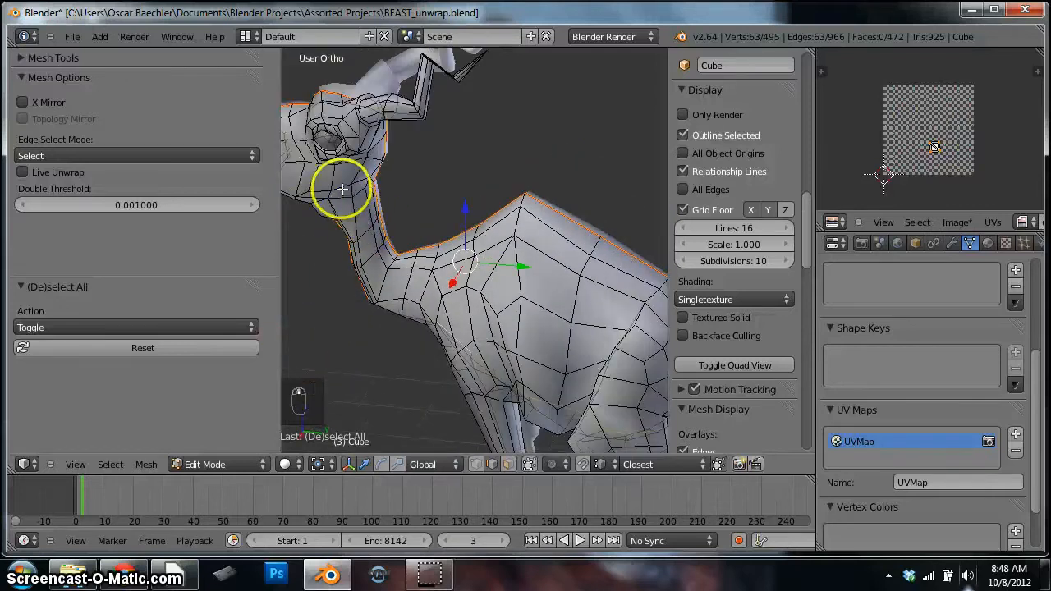
shift+middle_drag(344, 192, 398, 271)
scroll(372, 230, up, 3)
shift+middle_drag(471, 249, 557, 260)
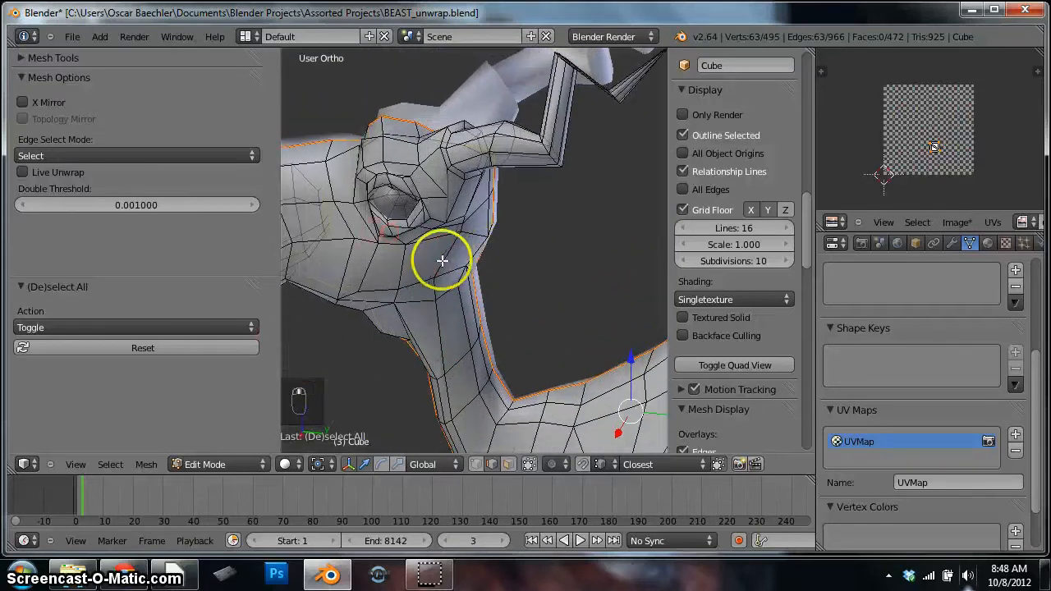
scroll(414, 282, down, 7)
shift+middle_drag(530, 342, 435, 140)
scroll(424, 315, up, 3)
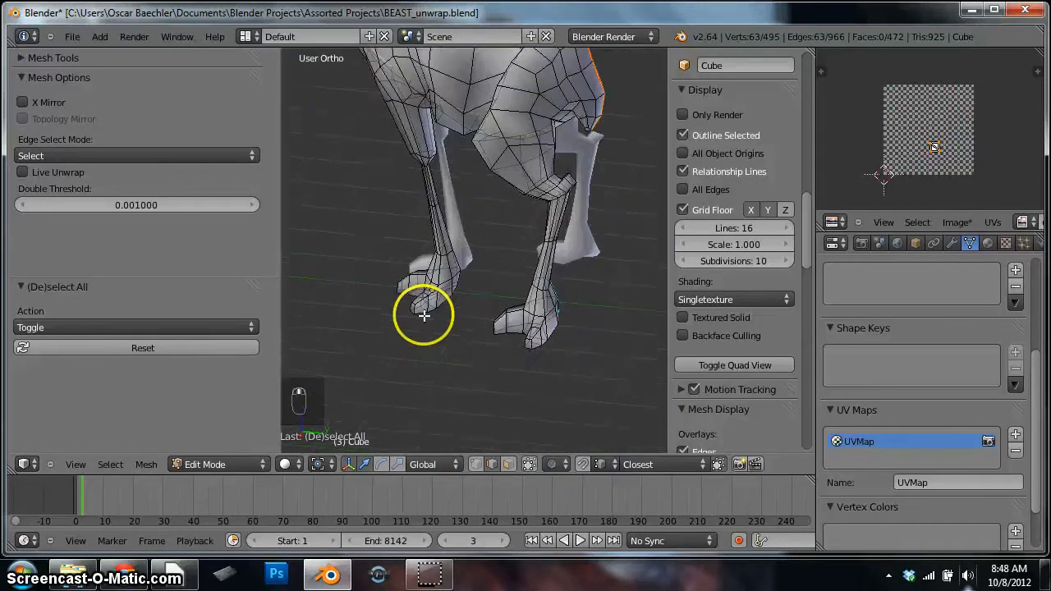
middle_drag(424, 315, 692, 265)
scroll(392, 231, up, 1)
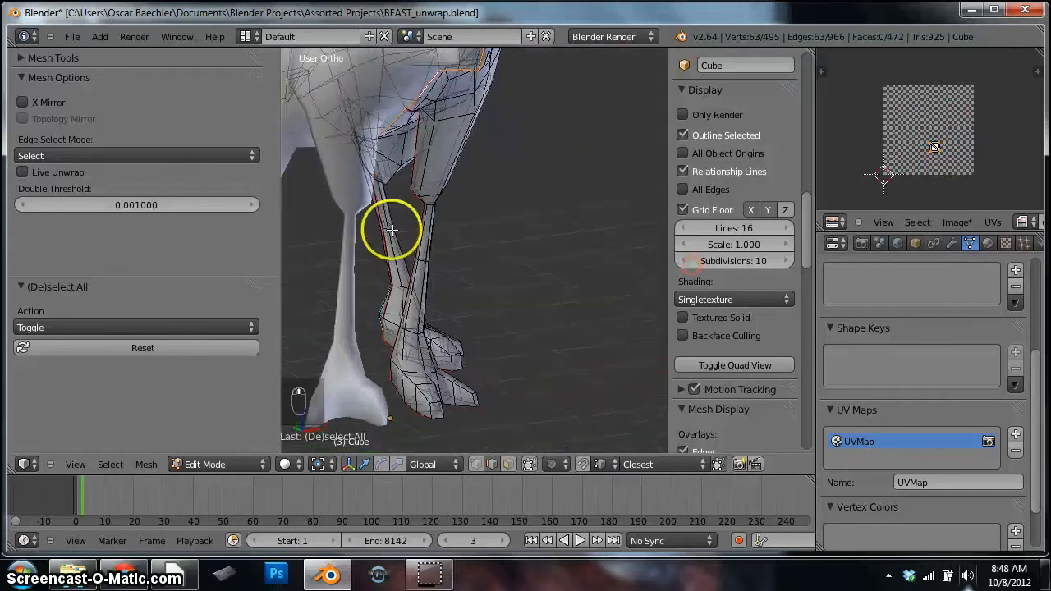
scroll(392, 231, up, 4)
middle_drag(390, 232, 444, 235)
shift+middle_drag(432, 341, 384, 216)
middle_drag(390, 349, 546, 127)
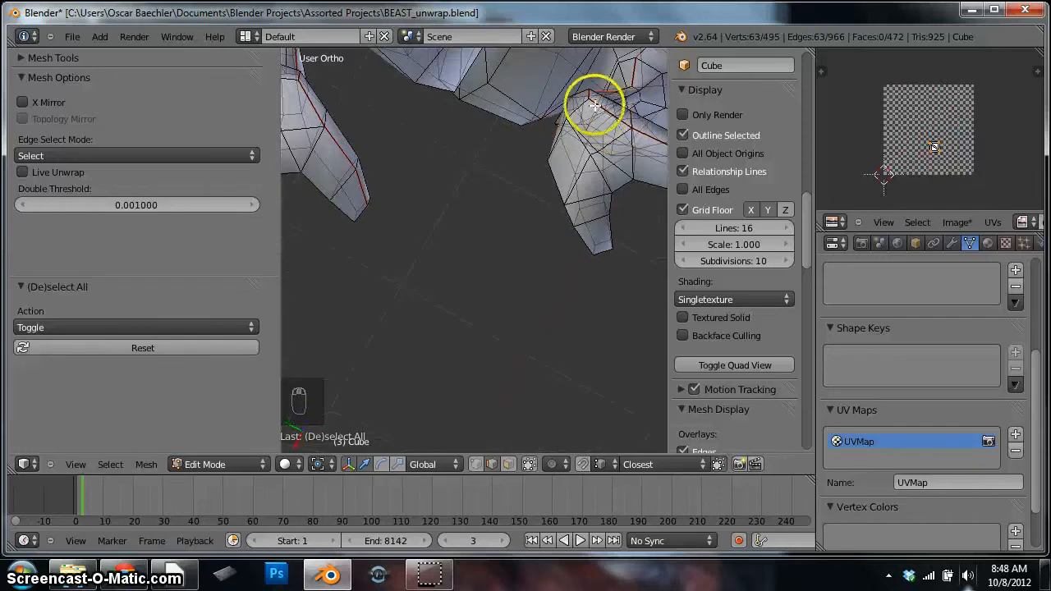
- Switch the mesh select mode to Face and deselect the whole mesh
shift+middle_drag(591, 204, 545, 329)
scroll(561, 282, down, 3)
middle_drag(473, 323, 464, 144)
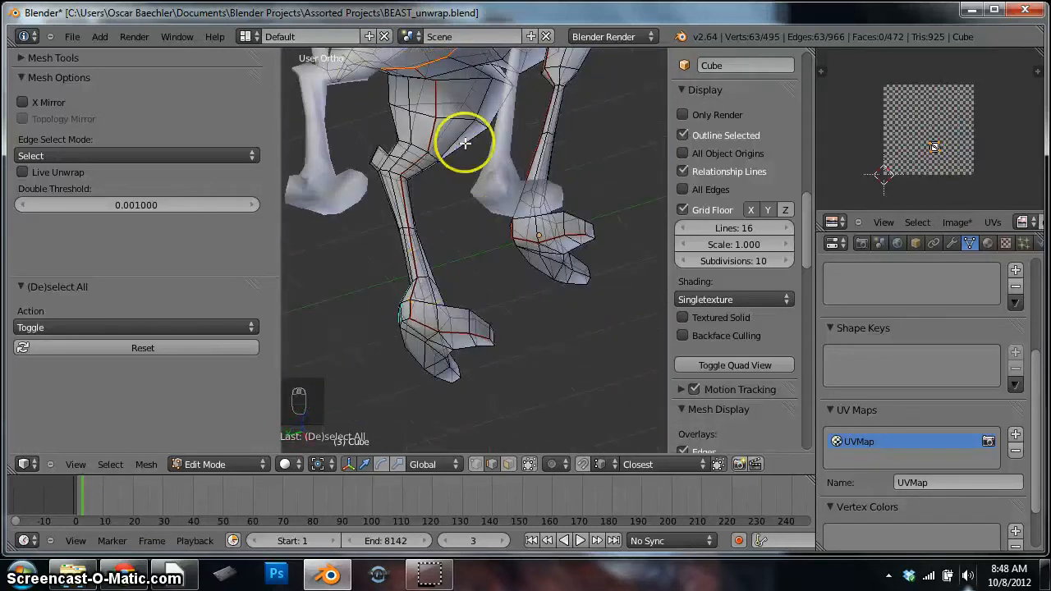
scroll(581, 123, down, 3)
shift+middle_drag(533, 172, 509, 271)
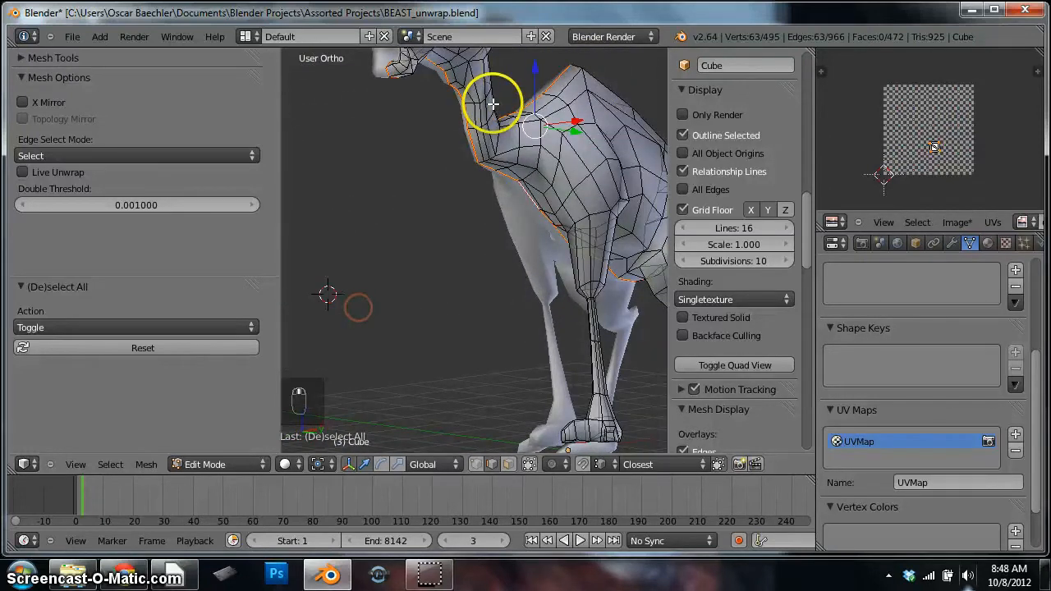
key(ctrl+Tab)
click(519, 121)
middle_drag(485, 122, 435, 258)
key(a)
key(a)
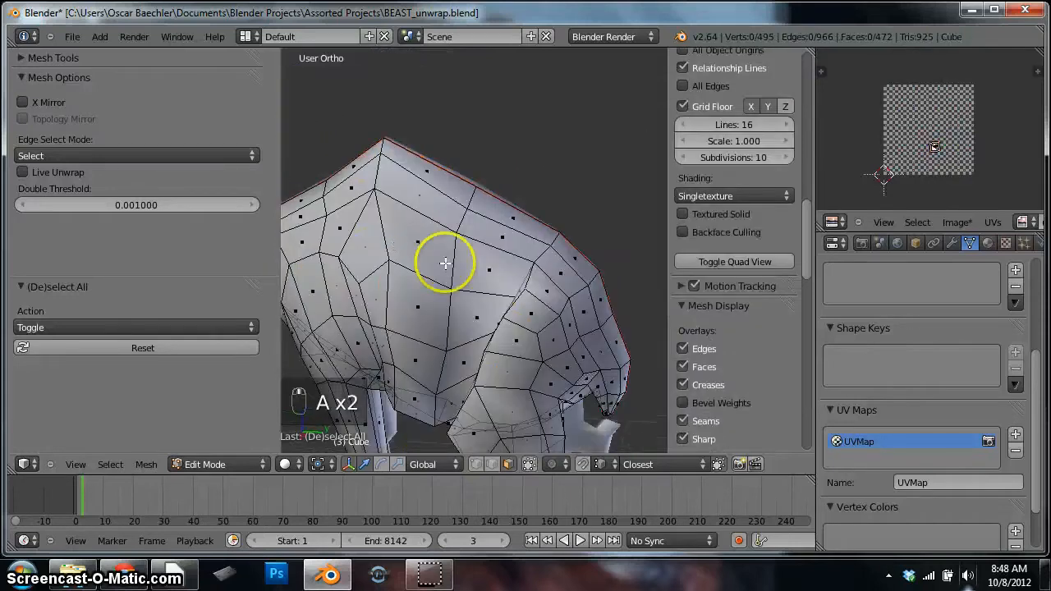
- Return to Edge select mode, select the edge loop running down the side of the creature's body, and mark it as a seam
key(ctrl+Tab)
click(430, 250)
key(a)
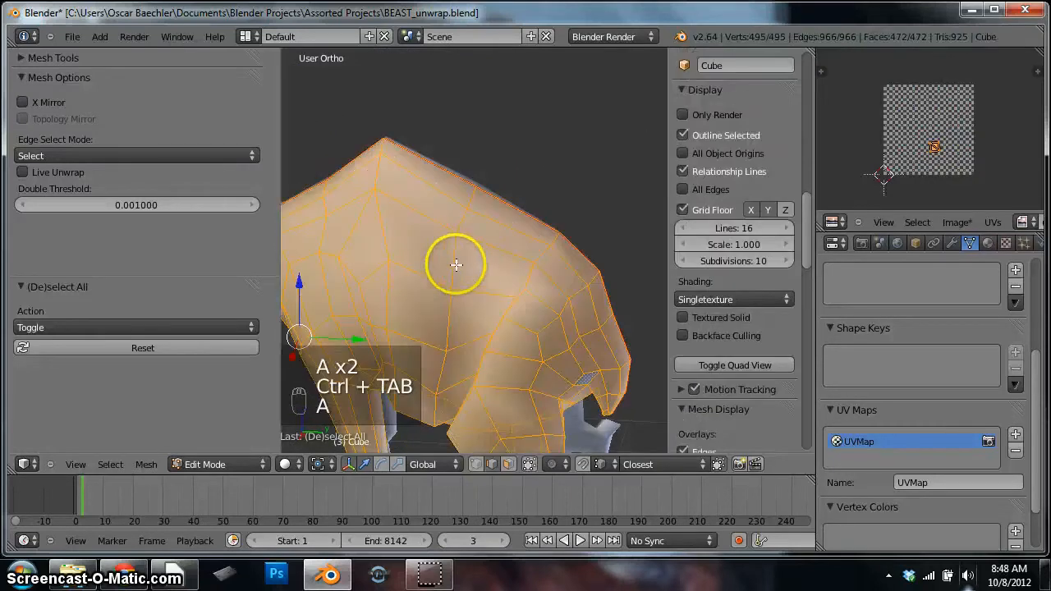
key(a)
alt+right_click(455, 261)
mouse_move(455, 261)
middle_down()
mouse_move(535, 277)
mouse_move(458, 251)
middle_up()
key(ctrl+e)
click(443, 285)
- Reselect the edge loop down the body's side and clear its seam
key(a)
alt+right_click(457, 252)
key(ctrl+e)
click(430, 275)
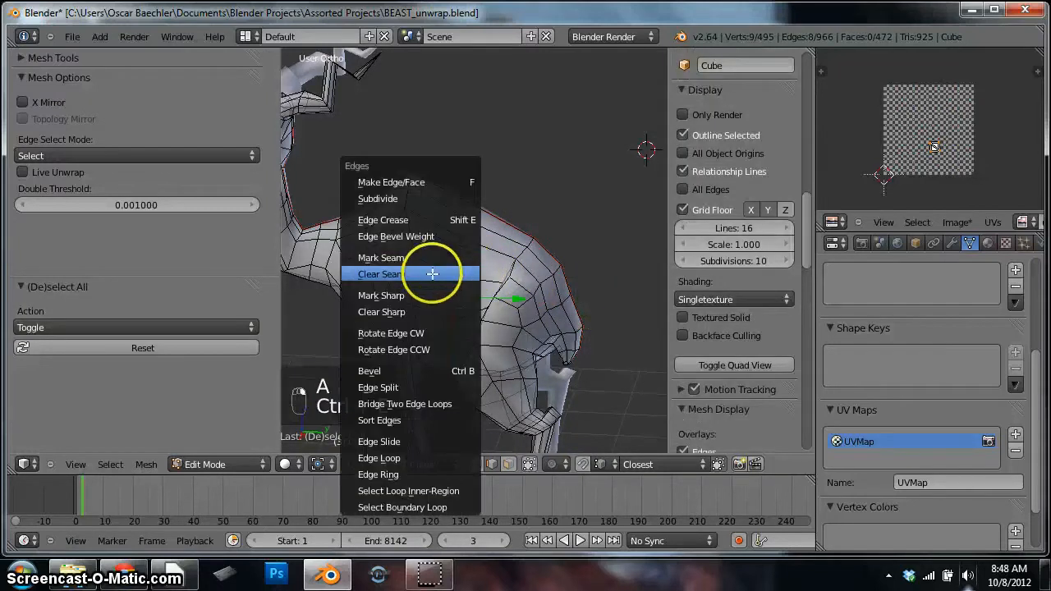
- Deselect everything and examine the creature's head, eye and horns in both Edit Mode and Object Mode
key(a)
middle_drag(399, 265, 552, 218)
scroll(540, 216, up, 4)
middle_drag(488, 152, 410, 349)
scroll(549, 300, up, 3)
key(Tab)
key(g)
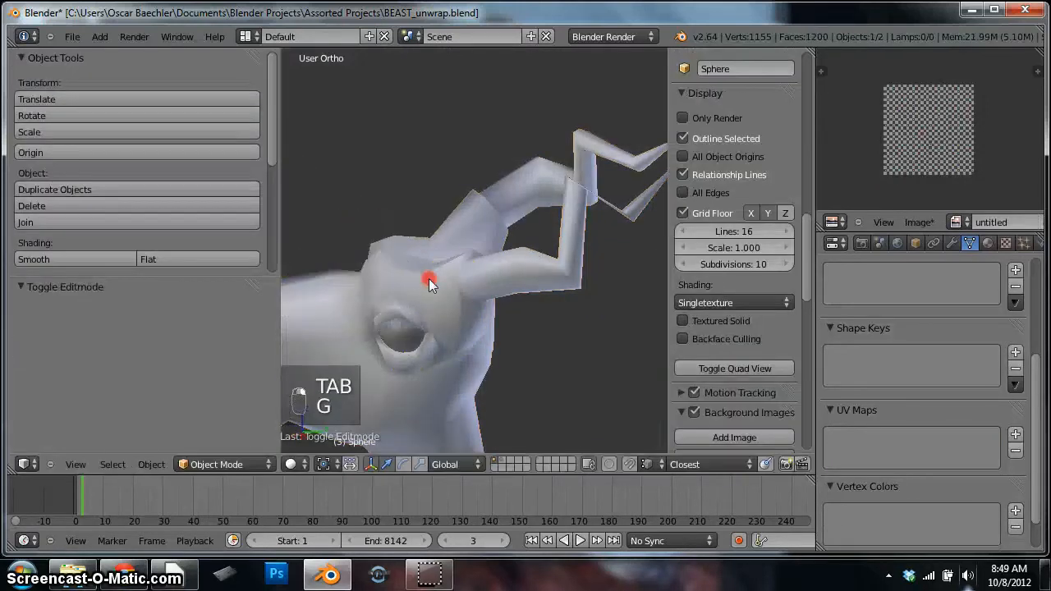
key(Tab)
middle_drag(439, 277, 513, 325)
- Select the whole creature mesh and unwrap it along its marked seams with Unwrap
scroll(530, 327, down, 4)
key(a)
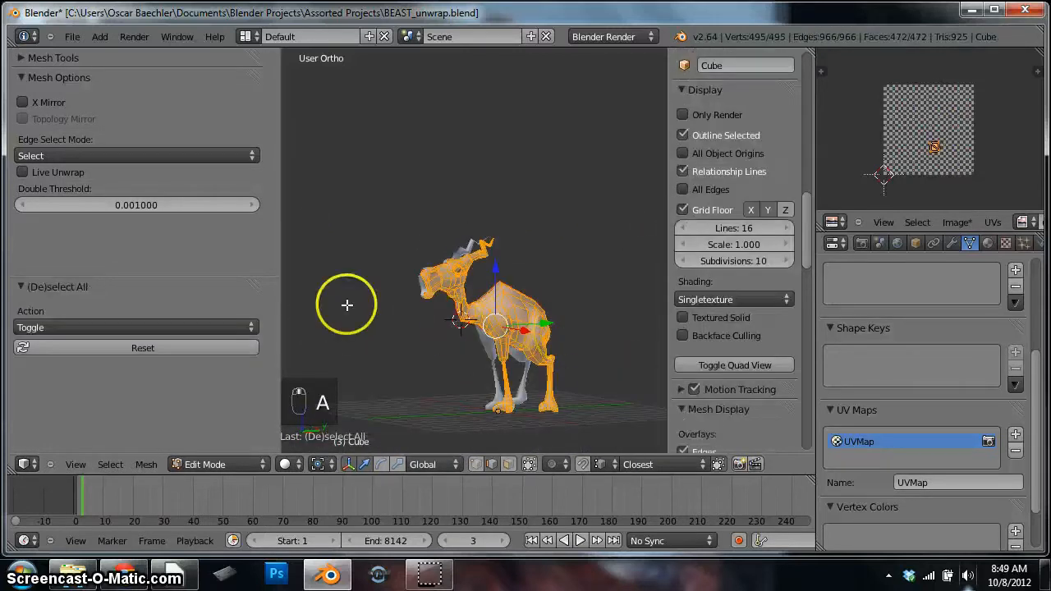
scroll(427, 327, up, 6)
shift+middle_drag(540, 247, 494, 146)
scroll(492, 181, down, 5)
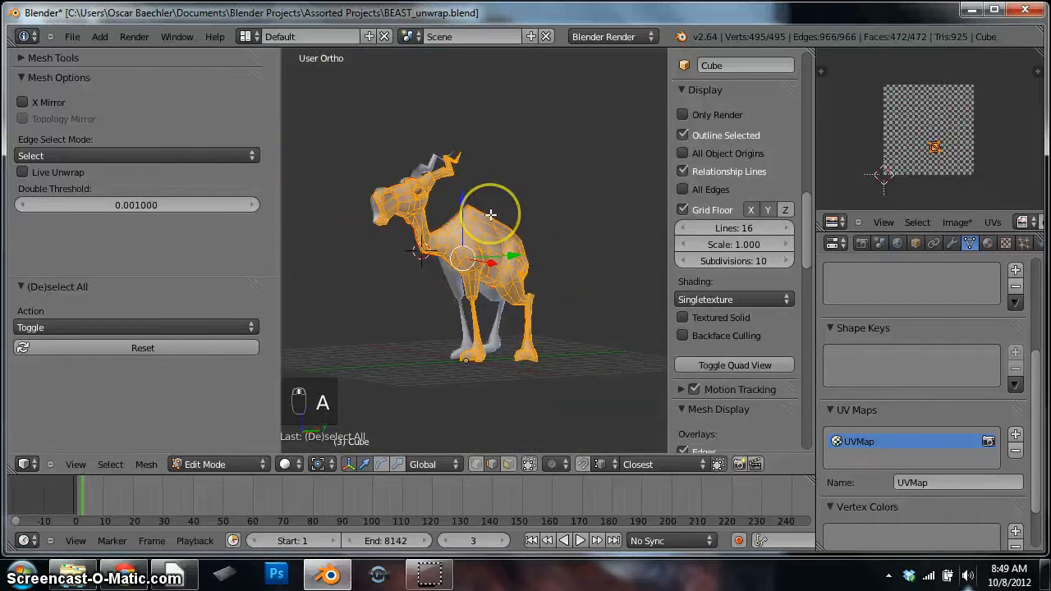
key(u)
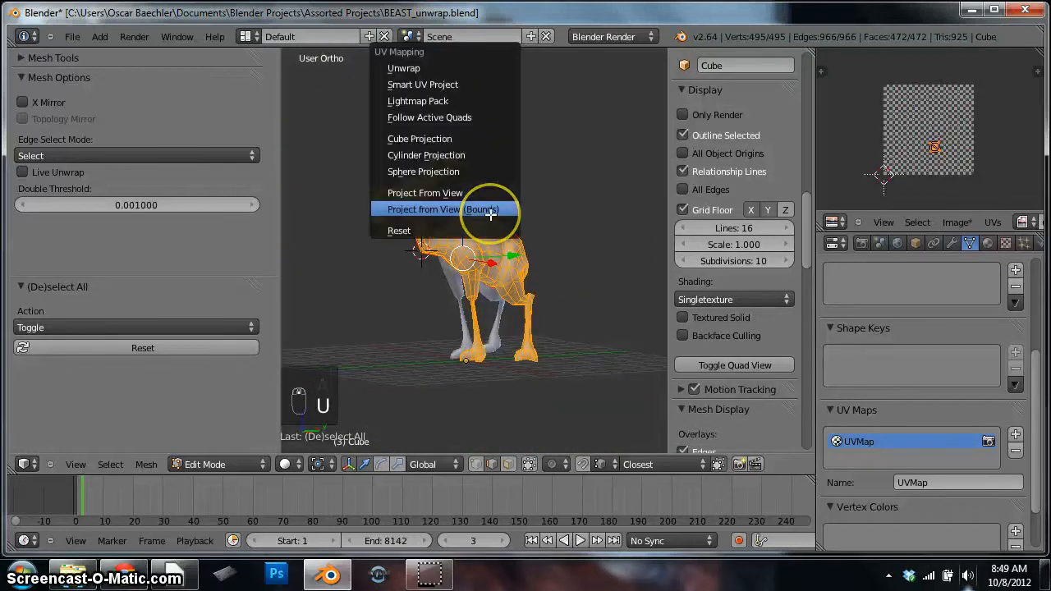
click(468, 66)
- Examine the unwrapped UV layout in the enlarged UV editor, especially the head, eye and neck areas
scroll(953, 150, up, 1)
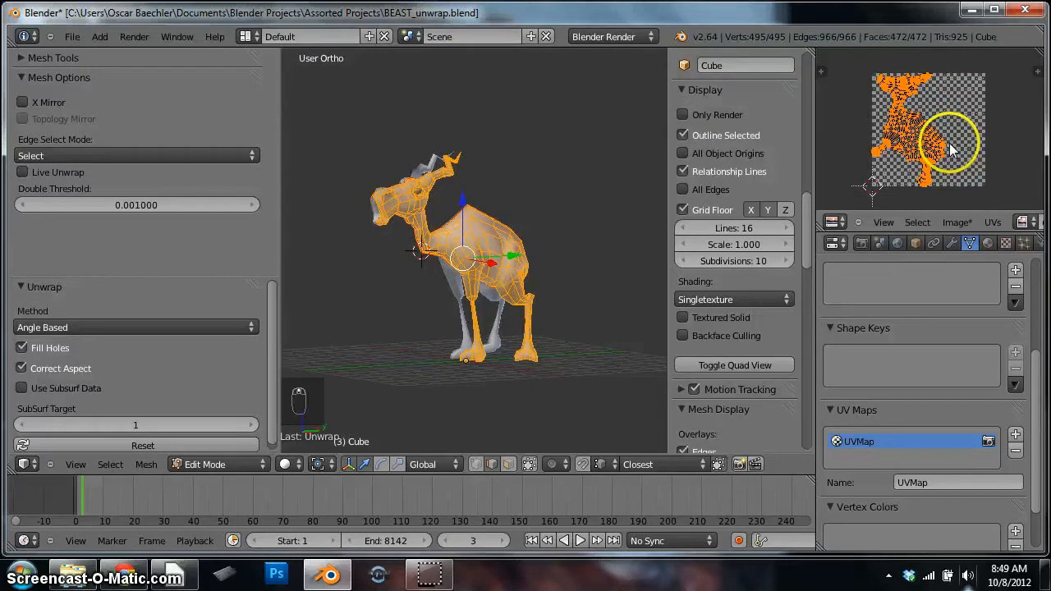
scroll(953, 151, up, 4)
key(ctrl+Up)
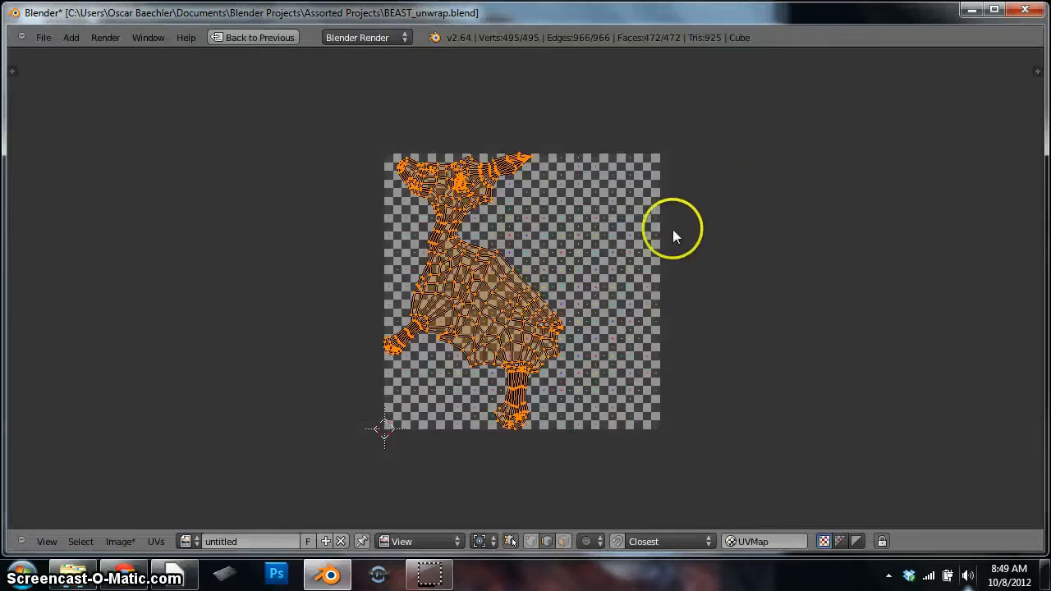
scroll(550, 108, up, 3)
key(a)
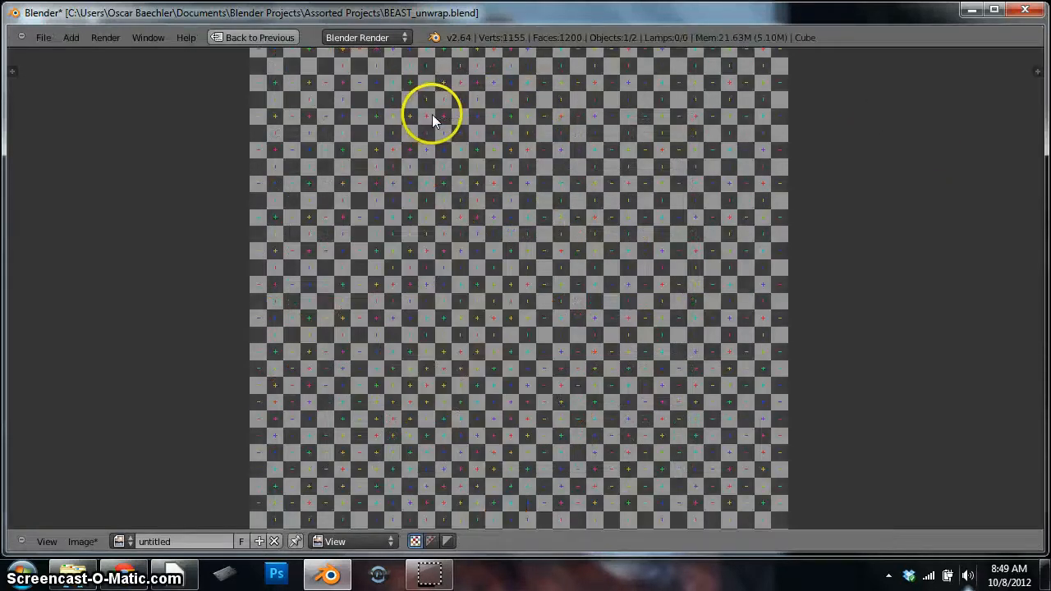
scroll(467, 485, down, 3)
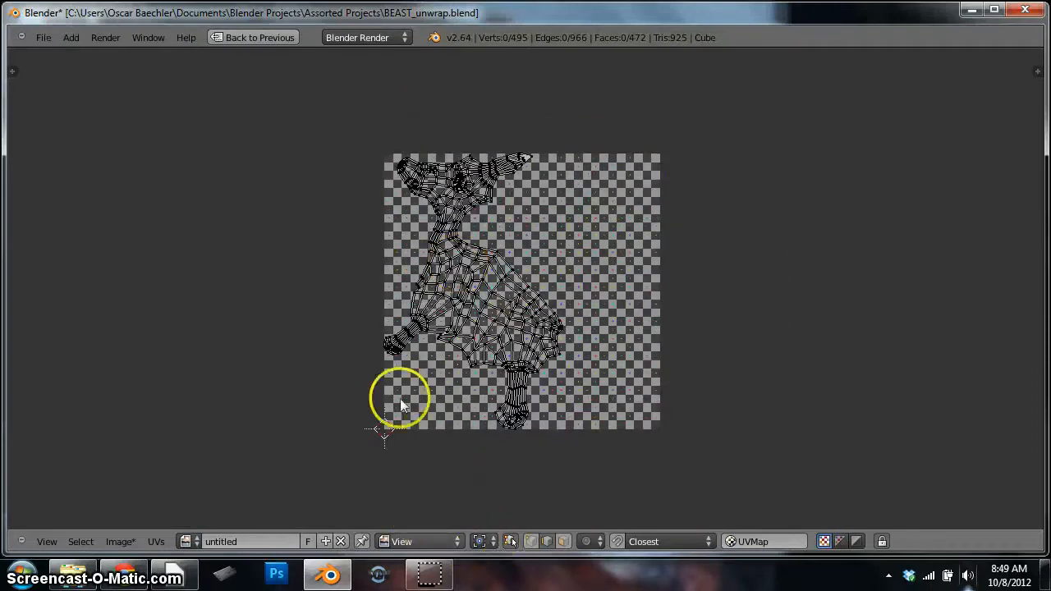
middle_drag(440, 342, 575, 381)
scroll(563, 386, up, 5)
middle_drag(571, 162, 388, 373)
scroll(526, 193, up, 4)
scroll(497, 263, up, 1)
scroll(518, 225, down, 4)
scroll(521, 218, up, 1)
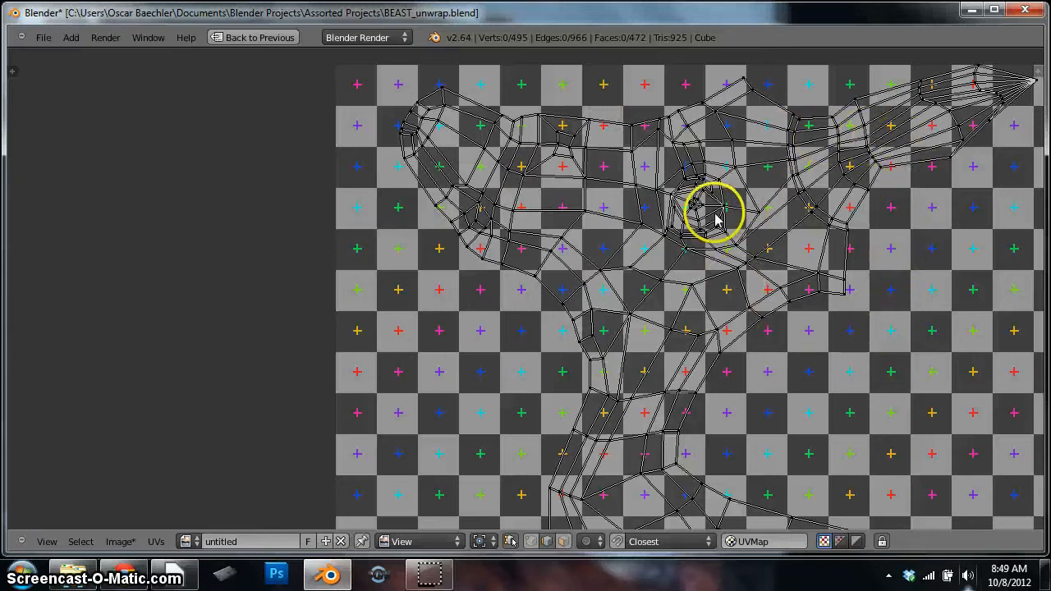
scroll(716, 218, down, 8)
- Apply Smart UV Project to the whole mesh with Angle Limit 65.99 and Island Margin 1.00, and inspect the UV islands
key(shift+space)
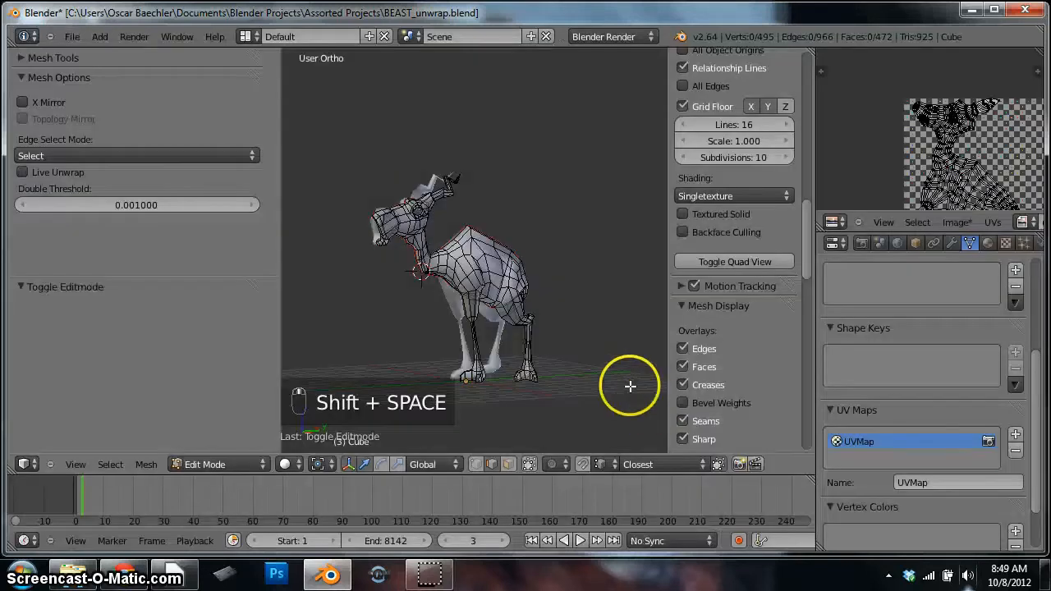
key(a)
scroll(475, 293, up, 3)
key(u)
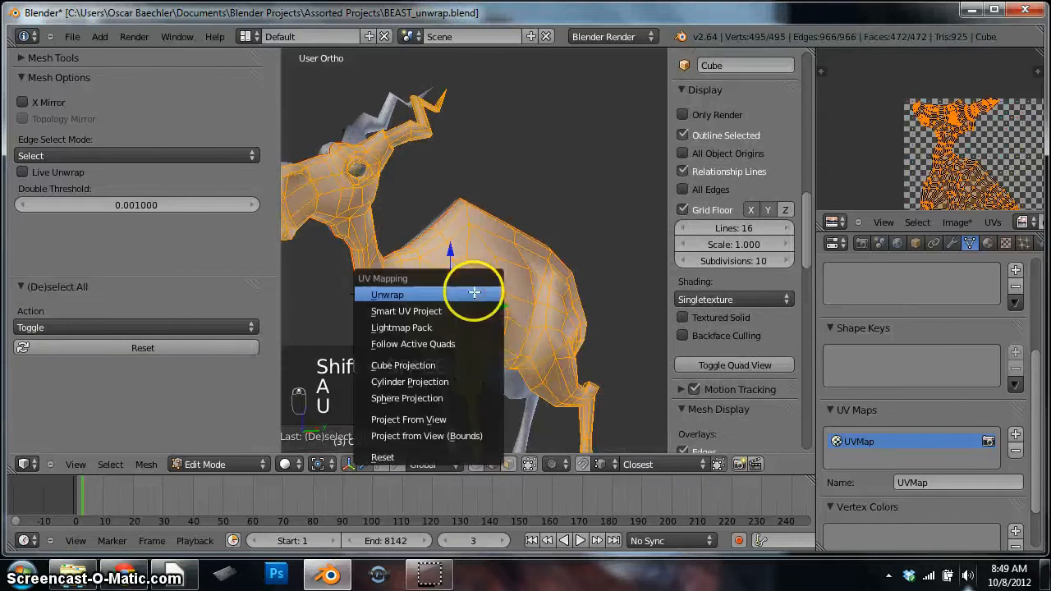
click(458, 309)
click(513, 332)
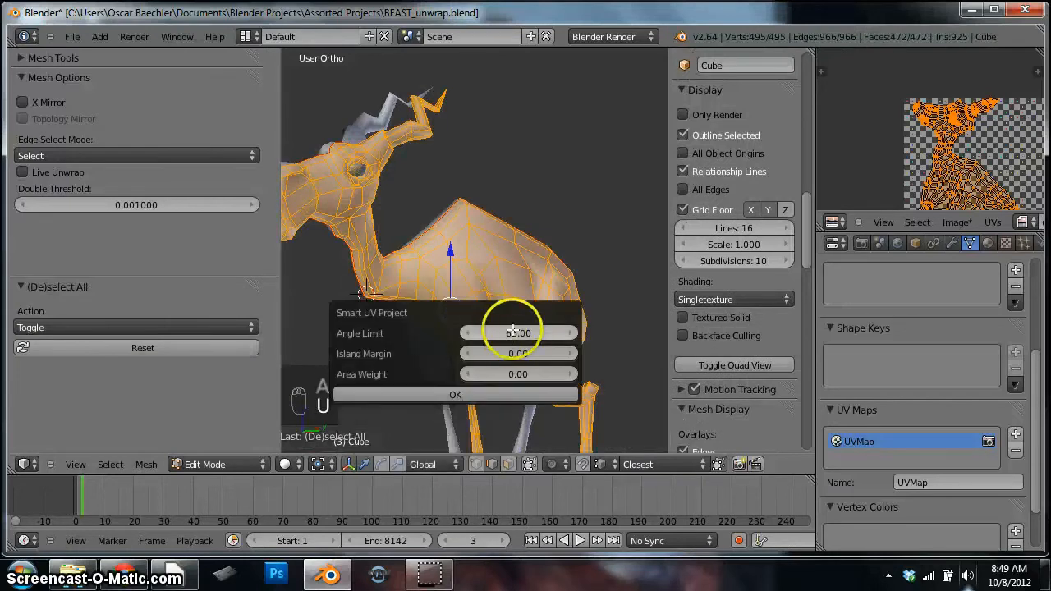
mouse_move(526, 331)
mouse_down()
mouse_move(504, 333)
mouse_move(529, 333)
mouse_up()
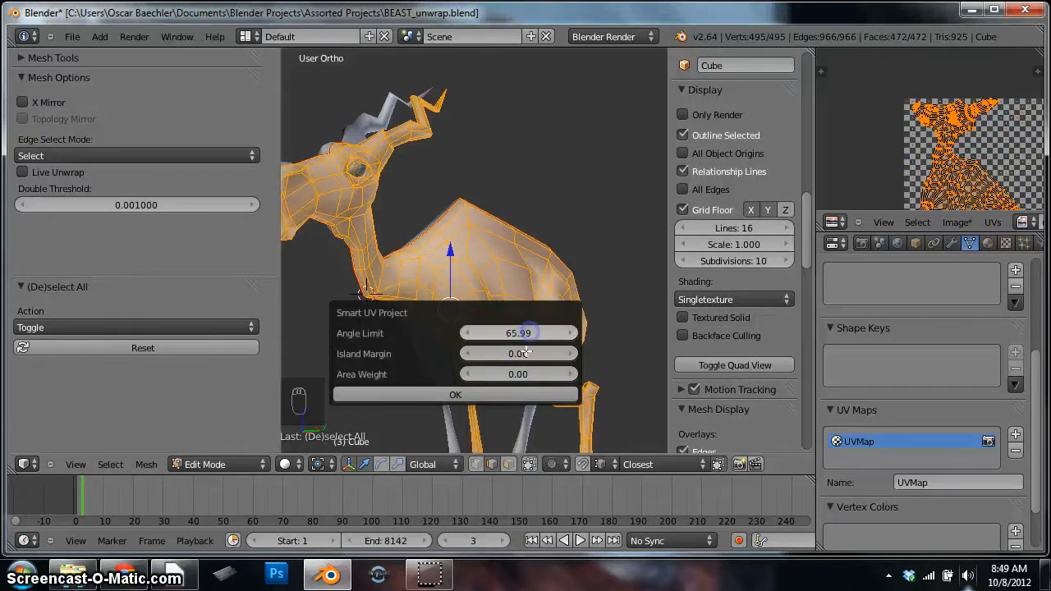
click(571, 354)
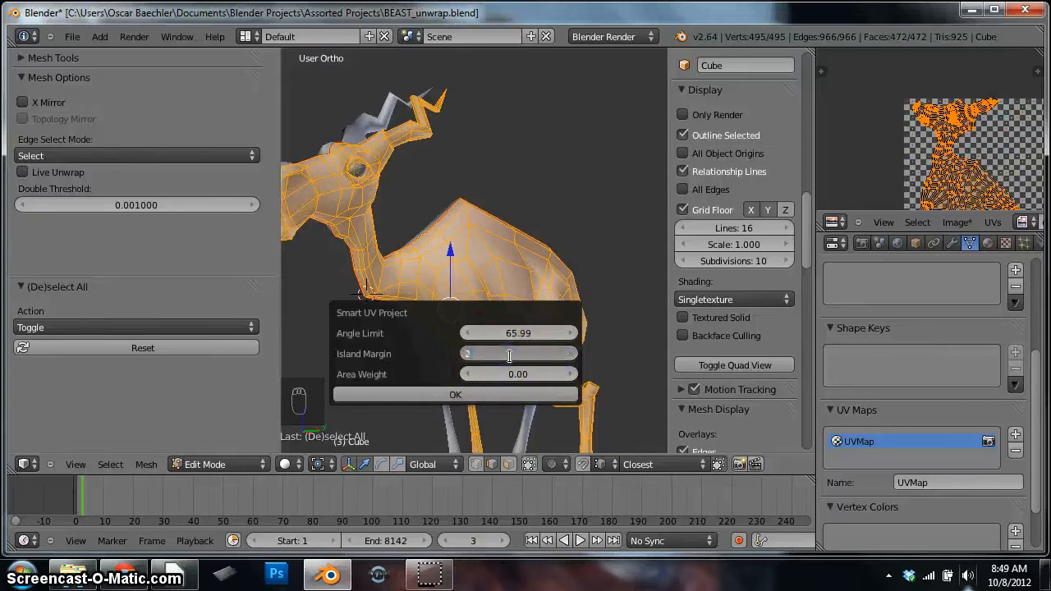
key(Return)
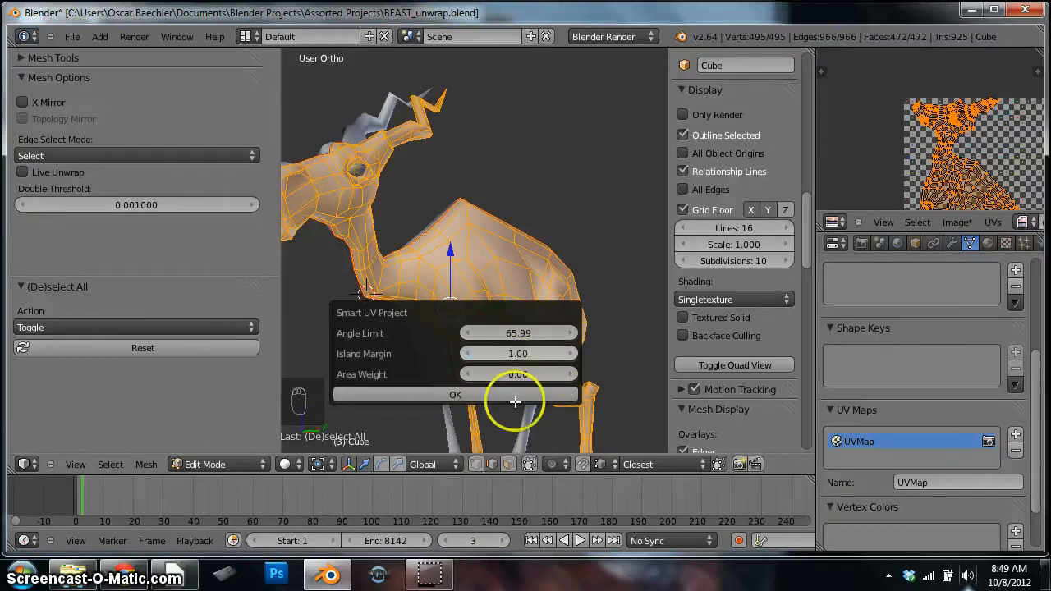
click(481, 393)
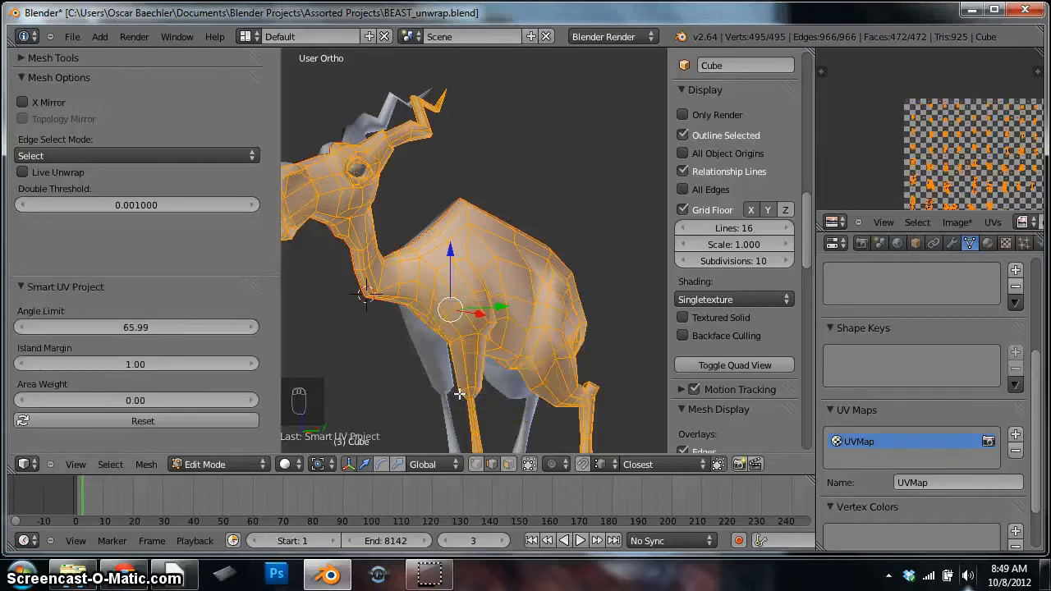
key(ctrl+Up)
scroll(752, 316, up, 4)
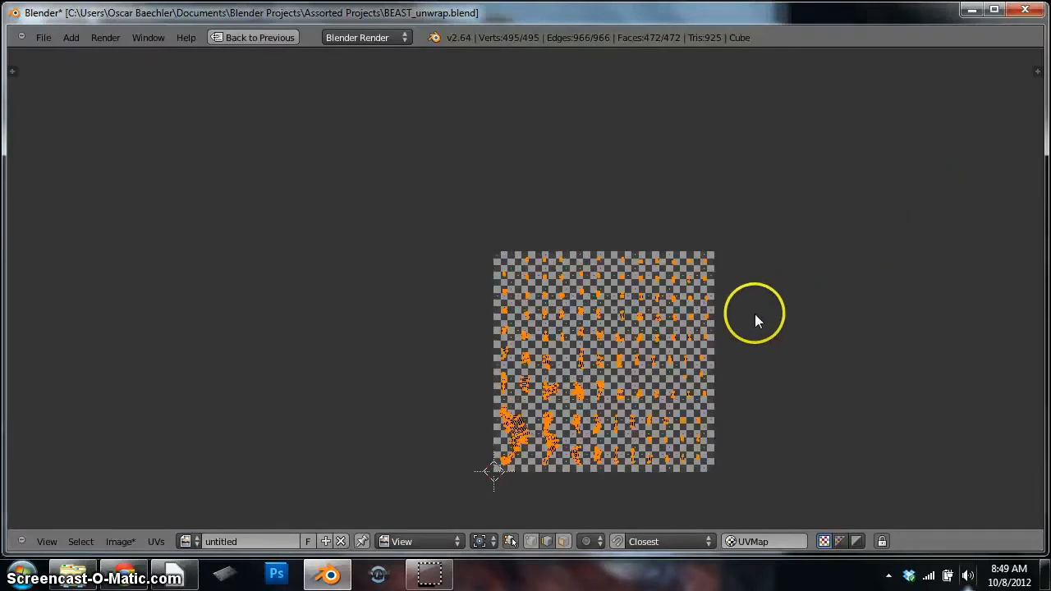
key(shift+space)
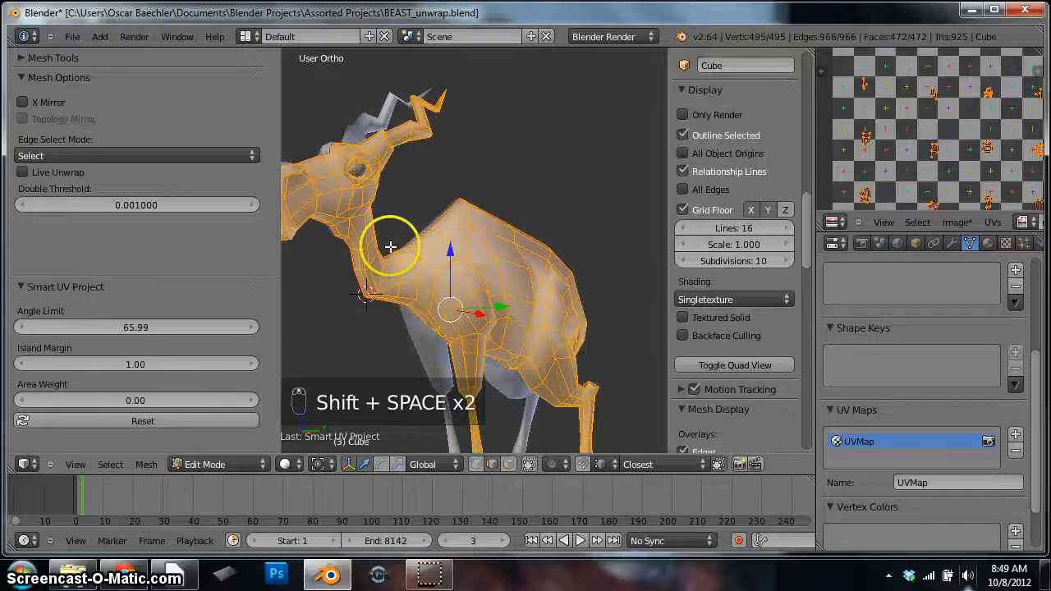
- Reapply Smart UV Project with Angle Limit 66.00, Island Margin 0.00 and Area Weight 0.00, and inspect the UV layout
key(u)
click(437, 250)
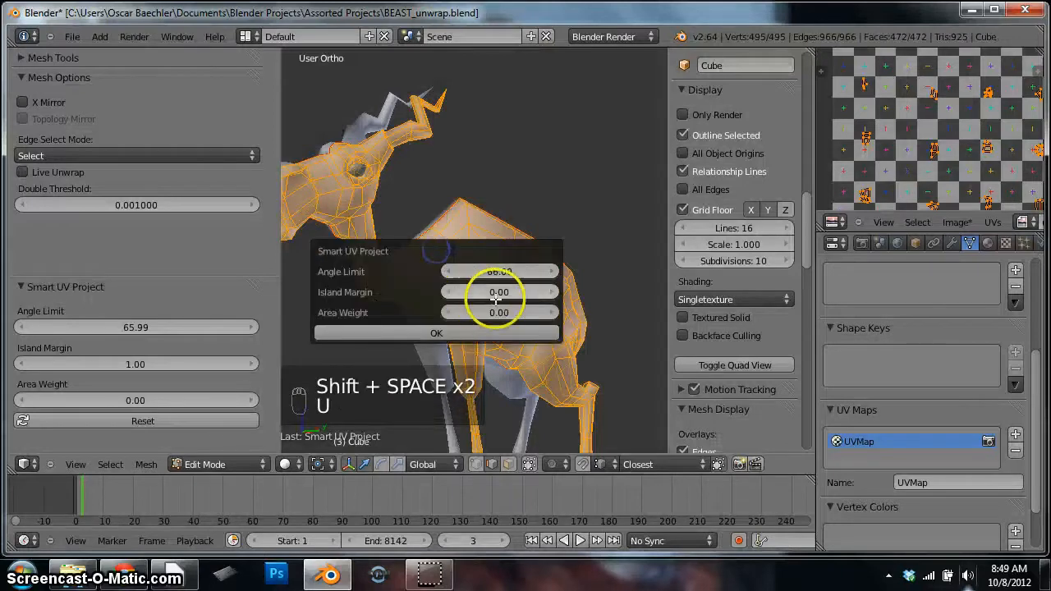
click(435, 333)
key(shift+space)
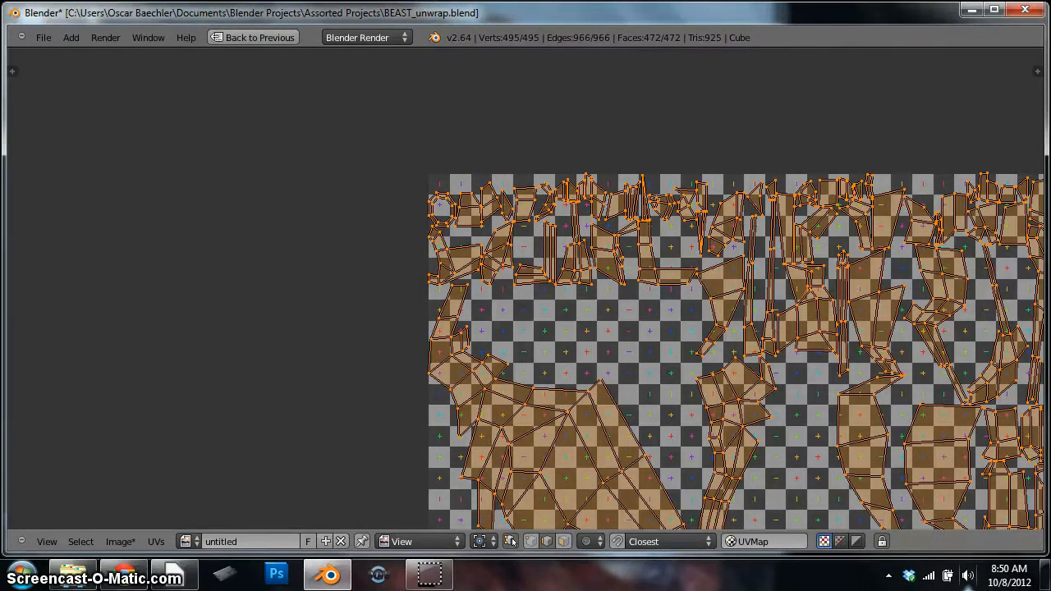
scroll(840, 250, down, 5)
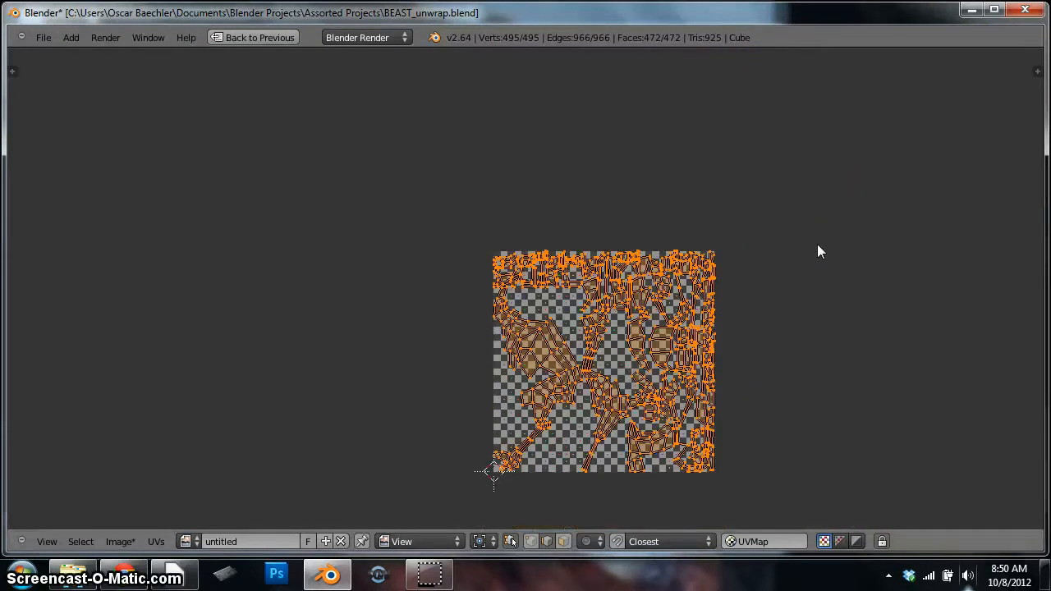
scroll(781, 279, up, 3)
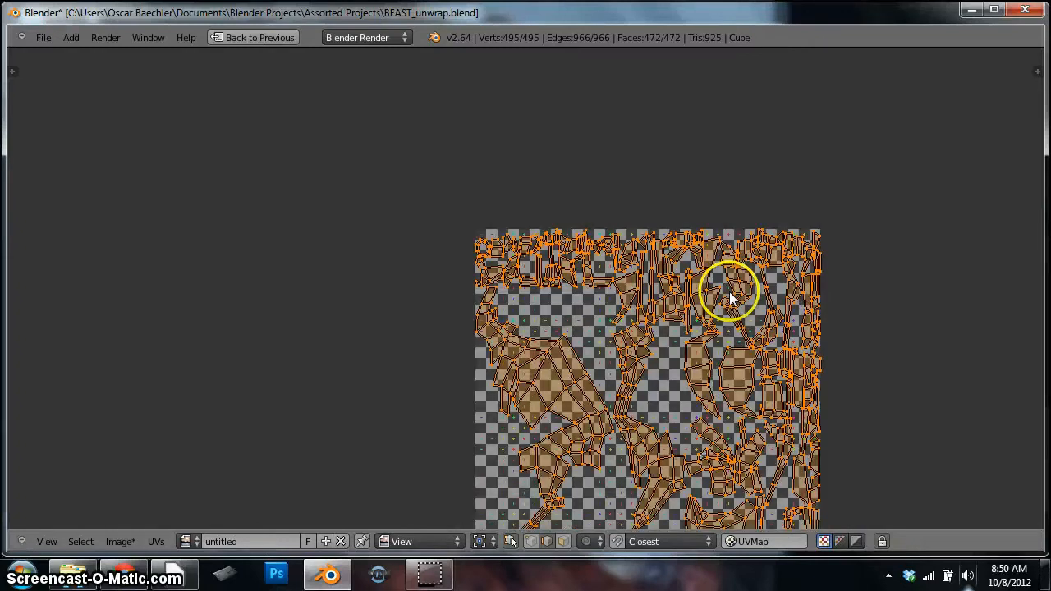
key(shift+space)
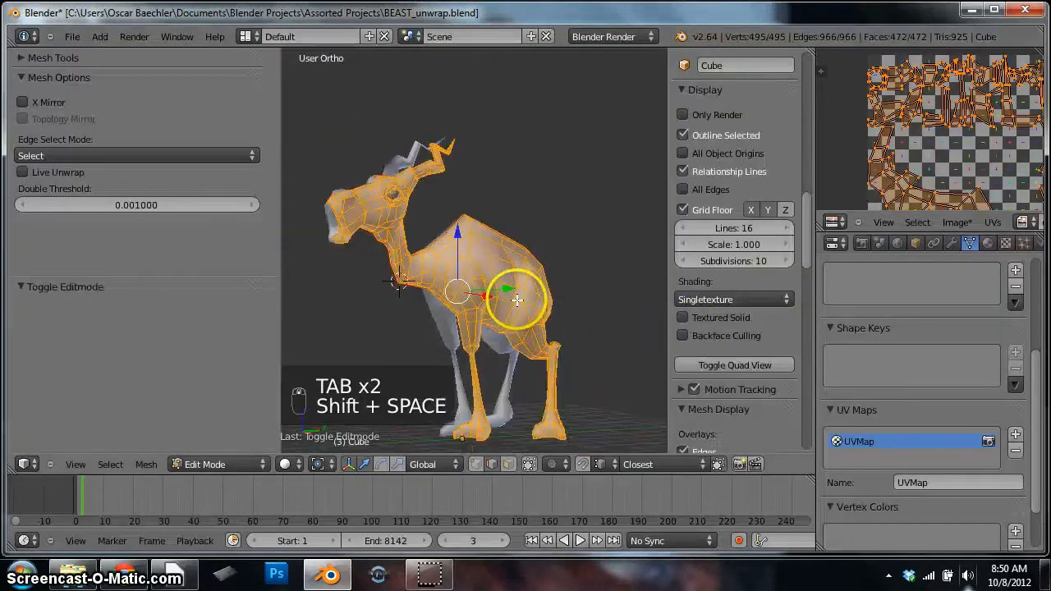
- Apply Follow Active Quads to the whole mesh with Edge Length Mode set to Length, and inspect the UV layout
key(Tab)
middle_drag(441, 290, 477, 308)
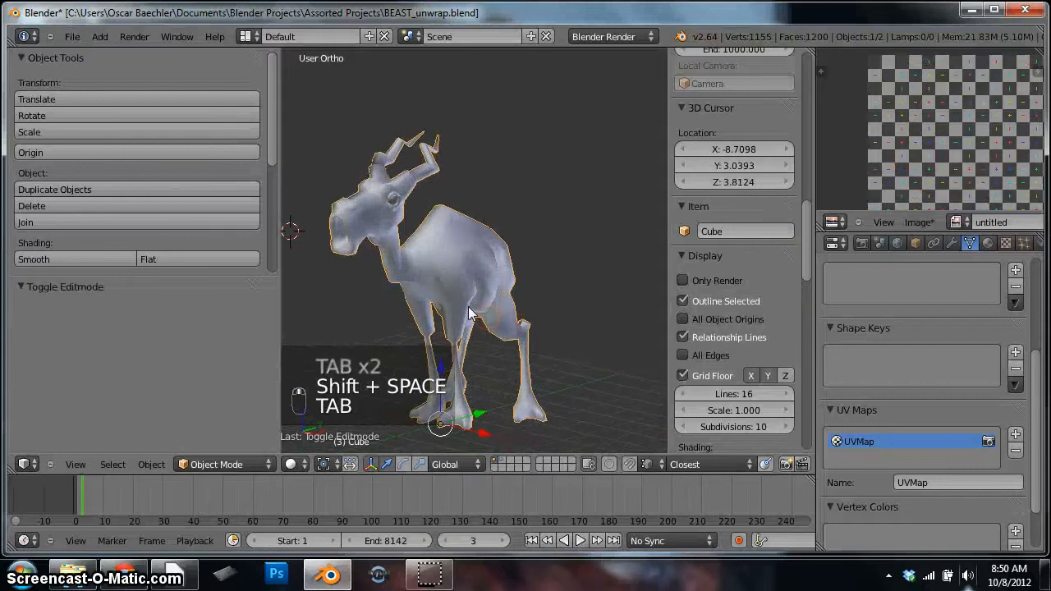
key(Tab)
key(shift+a)
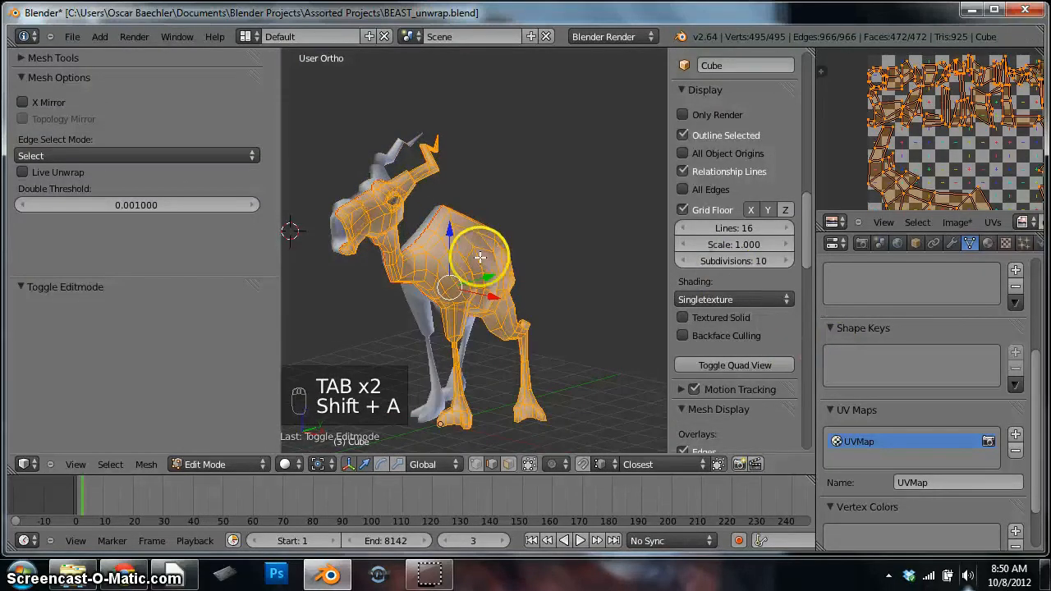
key(u)
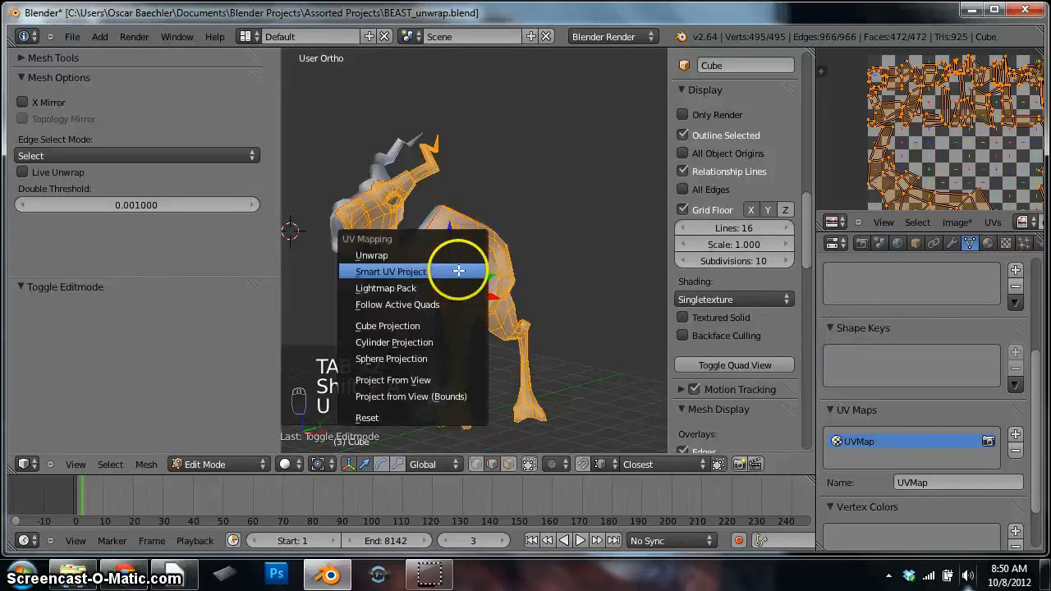
click(390, 306)
click(369, 353)
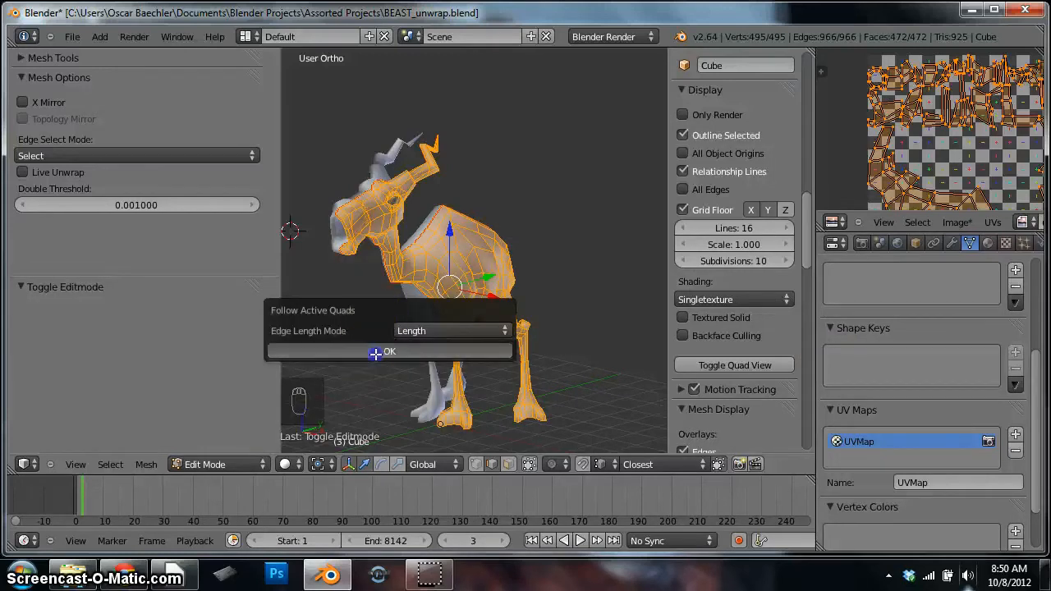
key(ctrl+Up)
scroll(751, 375, down, 3)
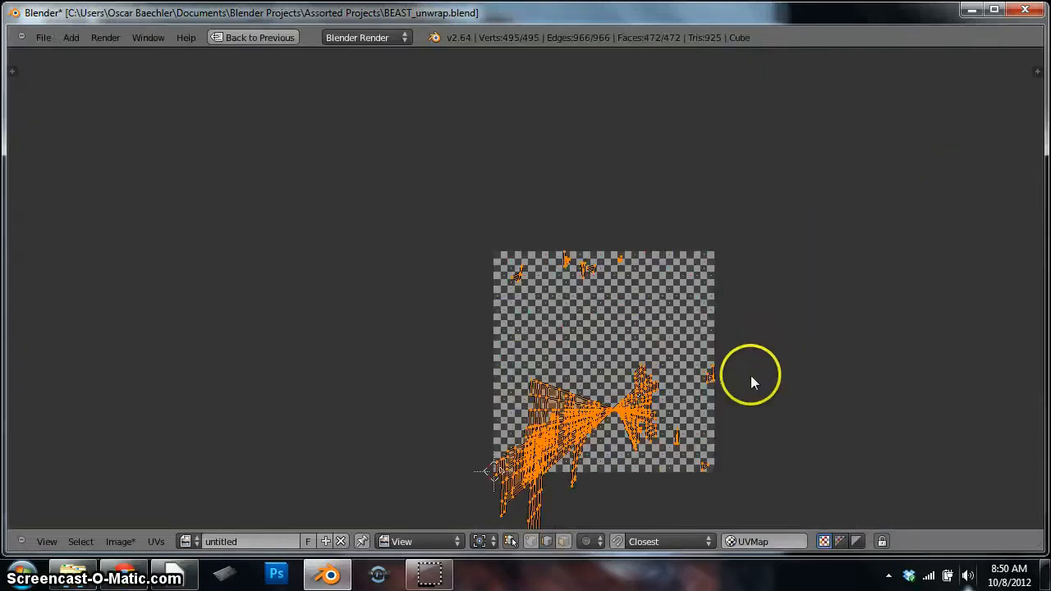
middle_drag(712, 359, 712, 210)
scroll(643, 221, up, 3)
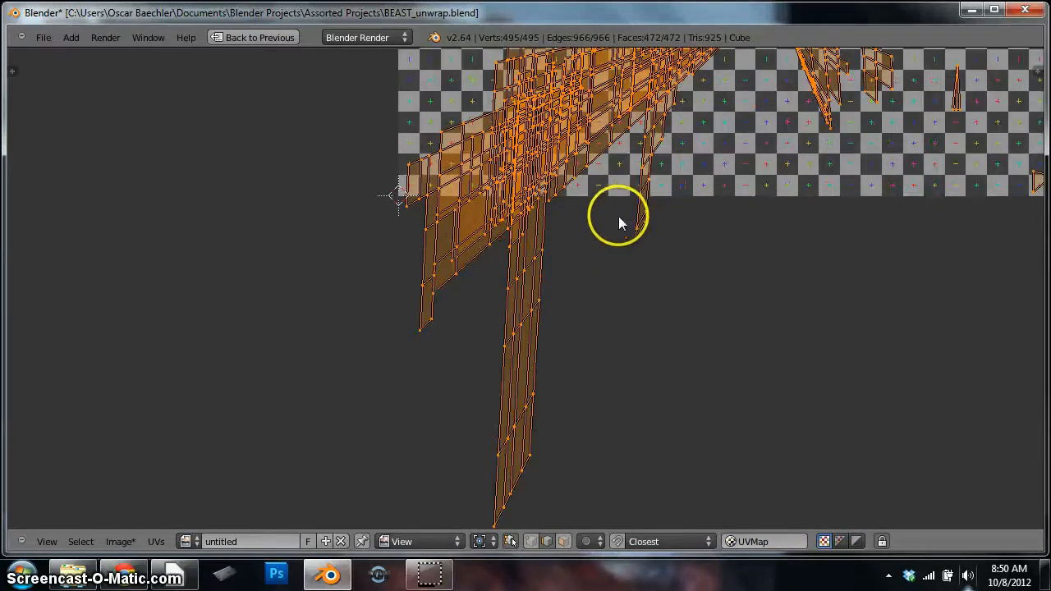
- Select the faces around the lower hind leg, apply Cylinder Projection with View on Equator and Polar ZX, and inspect the UVs
key(shift+space)
key(u)
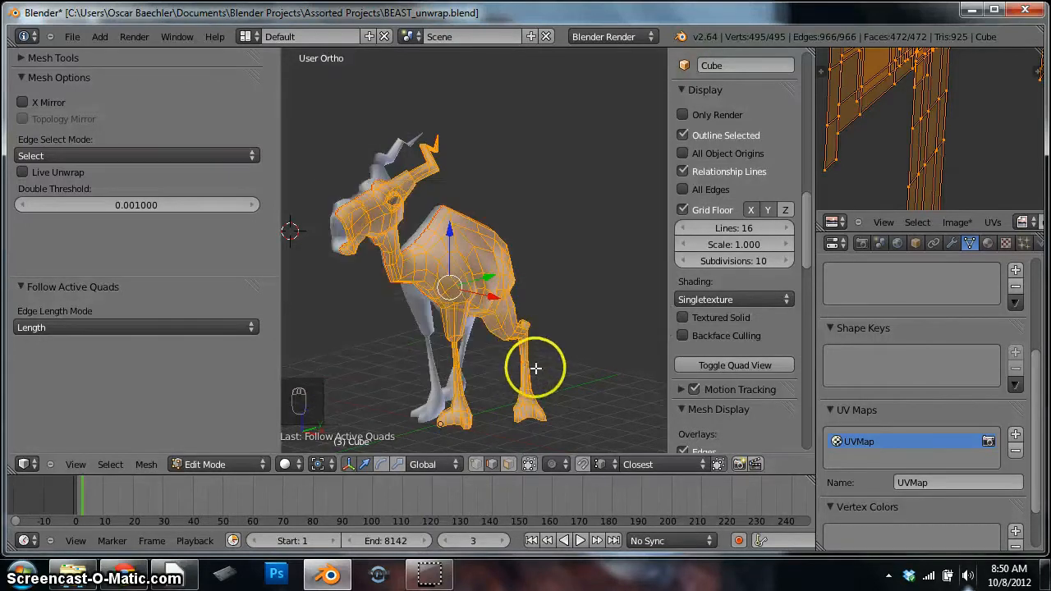
key(ctrl+Tab)
click(502, 374)
key(a)
right_click(523, 375)
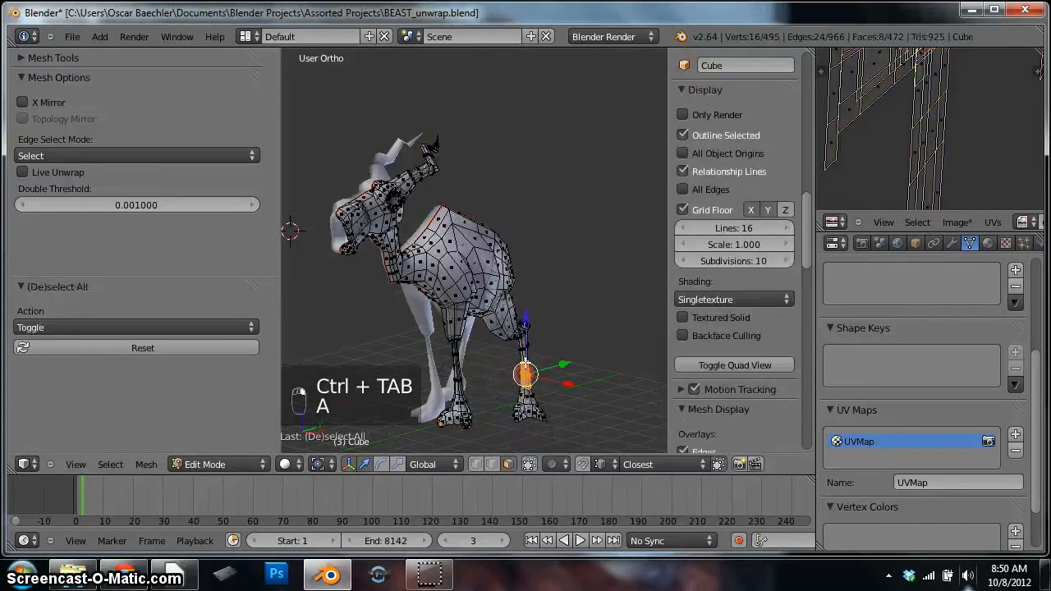
key(u)
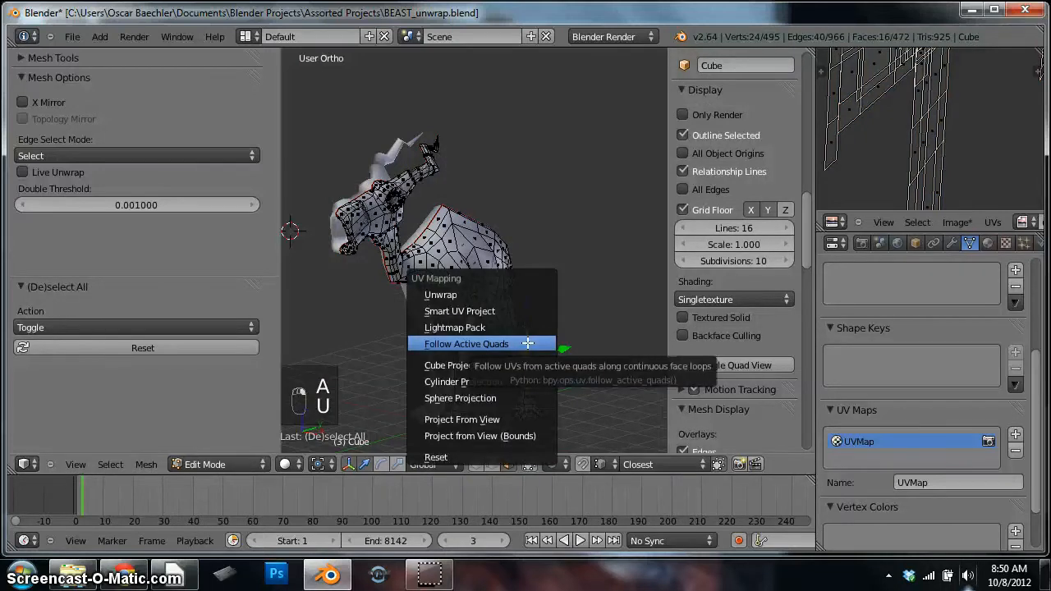
click(489, 382)
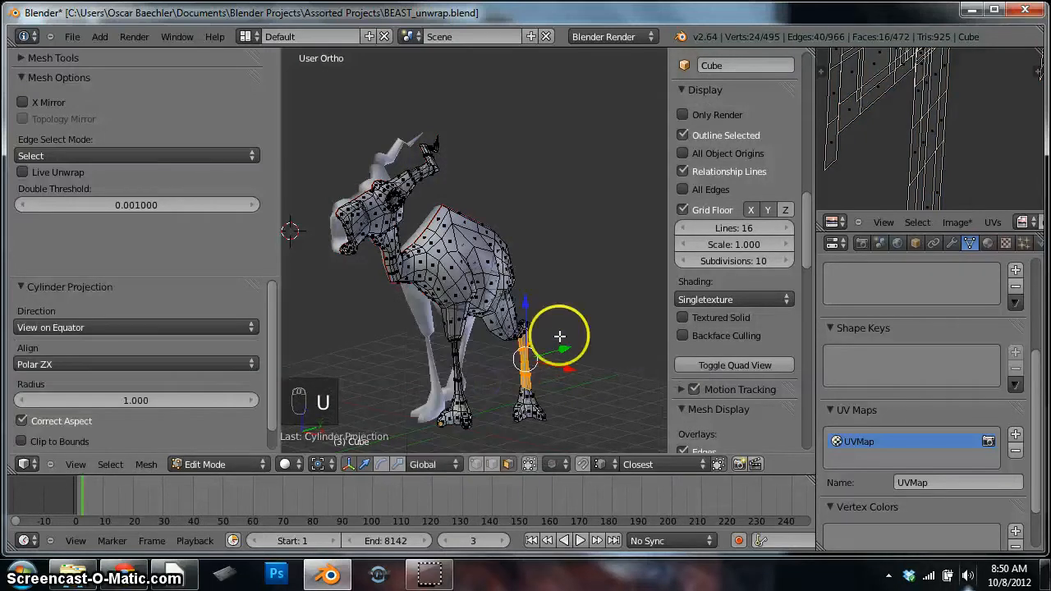
key(ctrl+Up)
scroll(855, 247, down, 4)
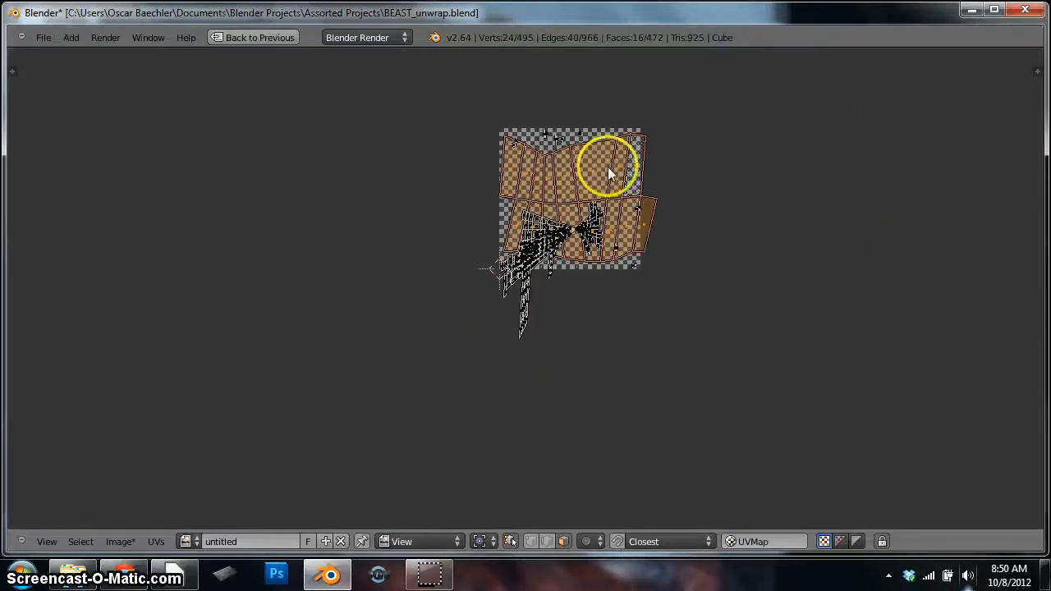
- Reapply Cylinder Projection to the lower hind leg faces from the right side view and inspect the UV result
key(shift+space)
key(KP_3)
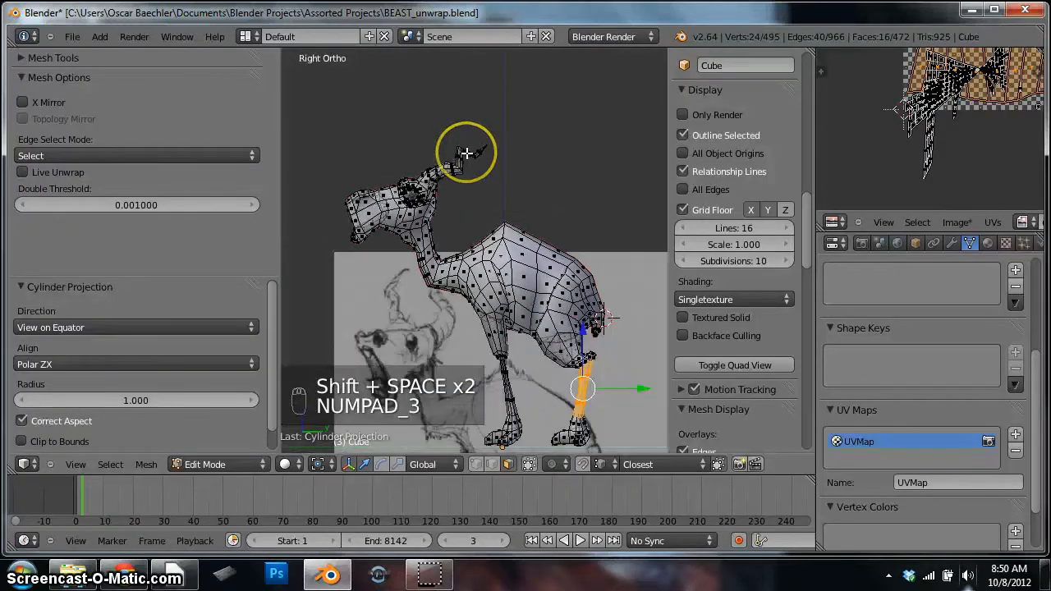
key(u)
click(477, 291)
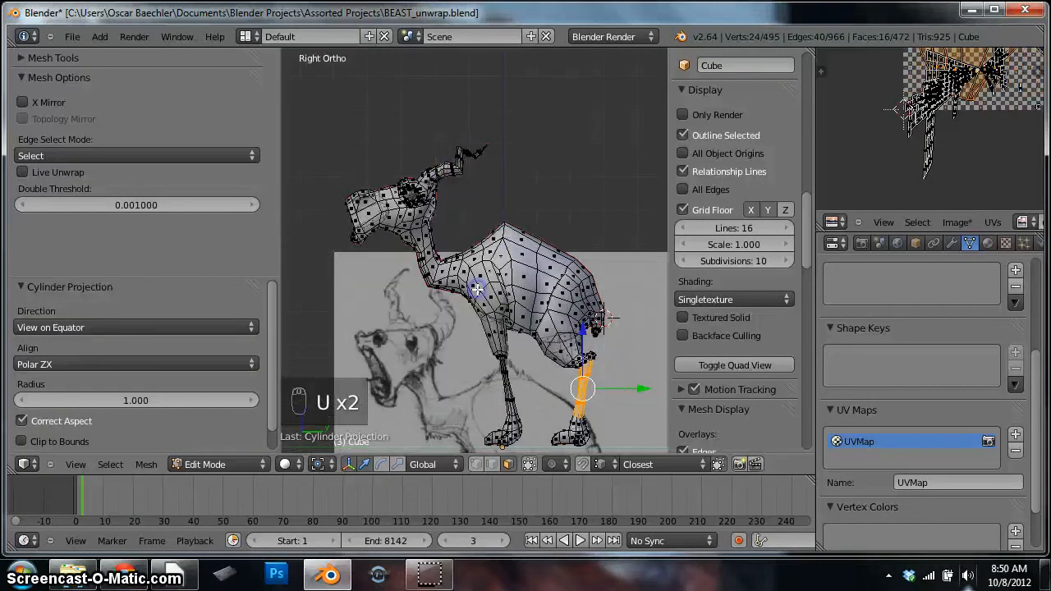
key(shift+space)
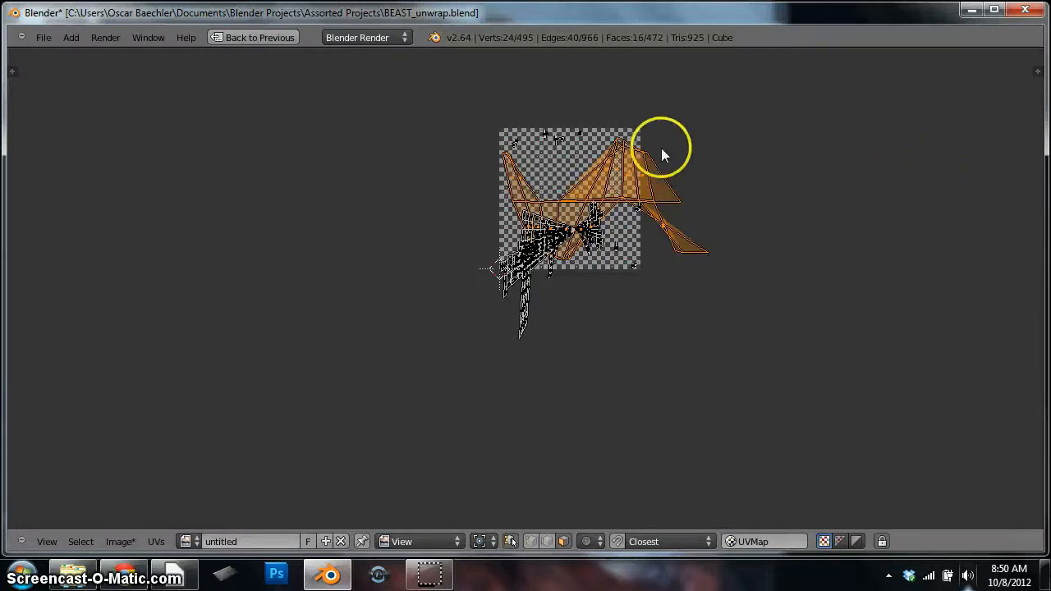
scroll(640, 148, up, 2)
key(shift+space)
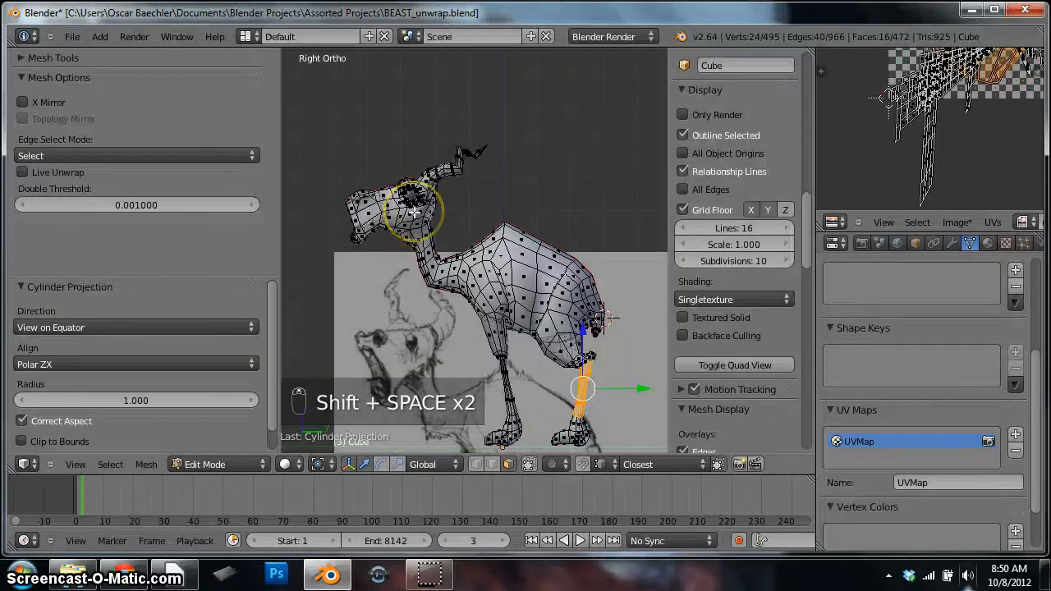
scroll(415, 212, up, 2)
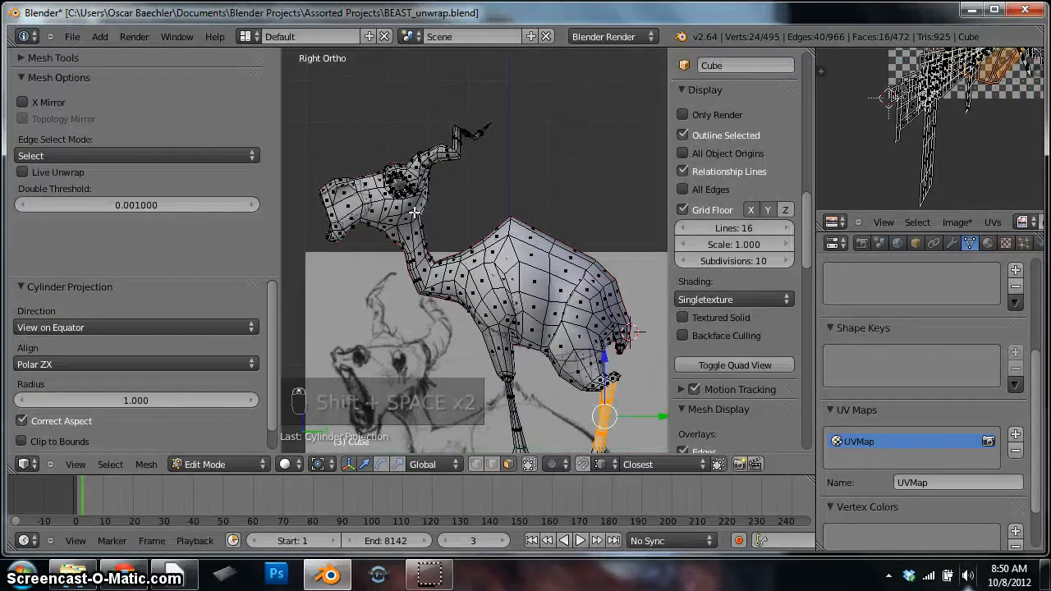
scroll(415, 212, up, 1)
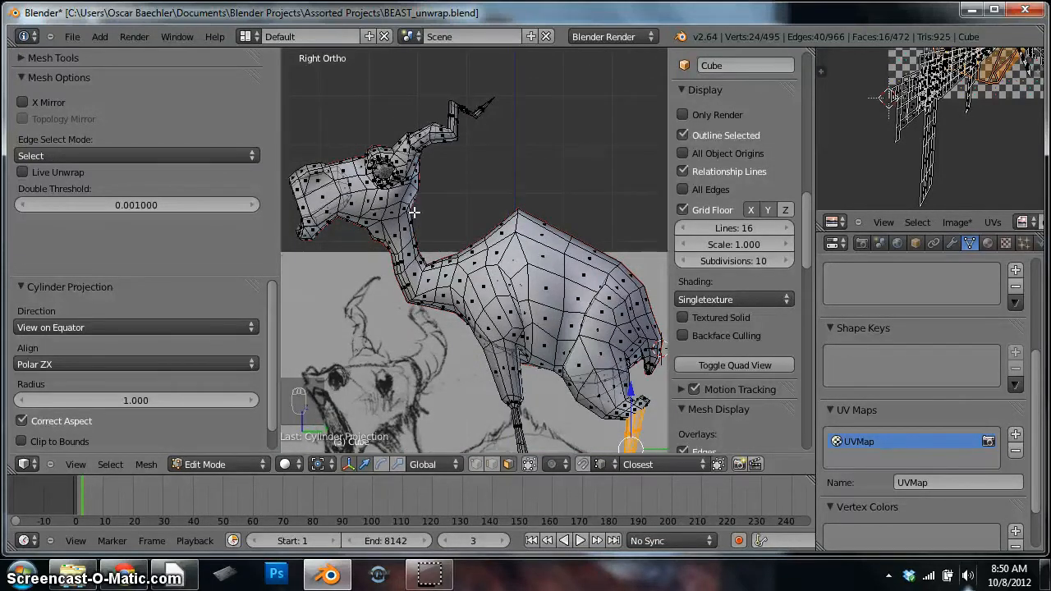
key(Tab)
scroll(492, 227, down, 5)
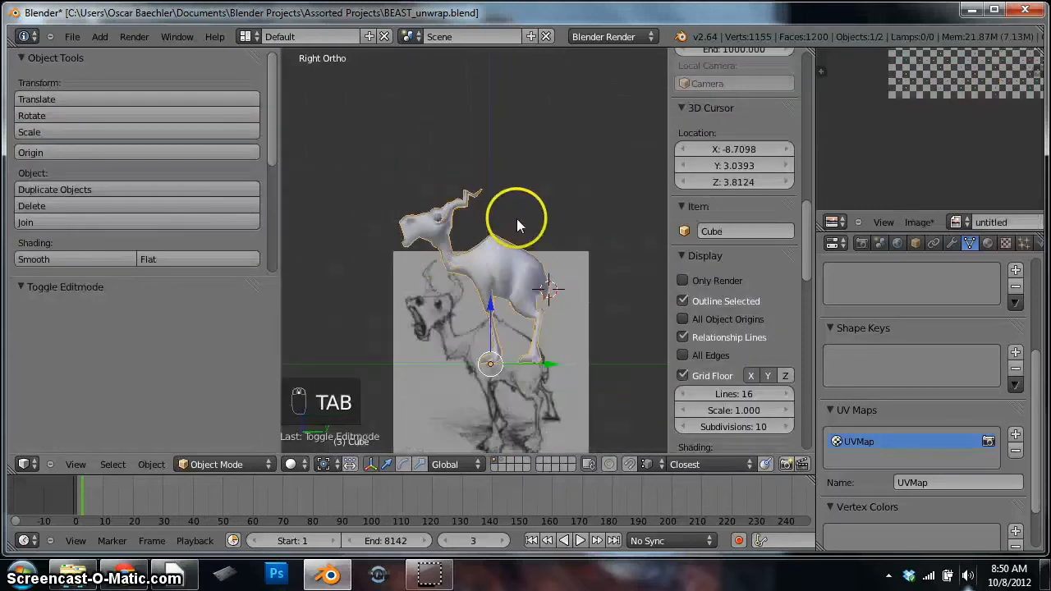
key(Tab)
key(u)
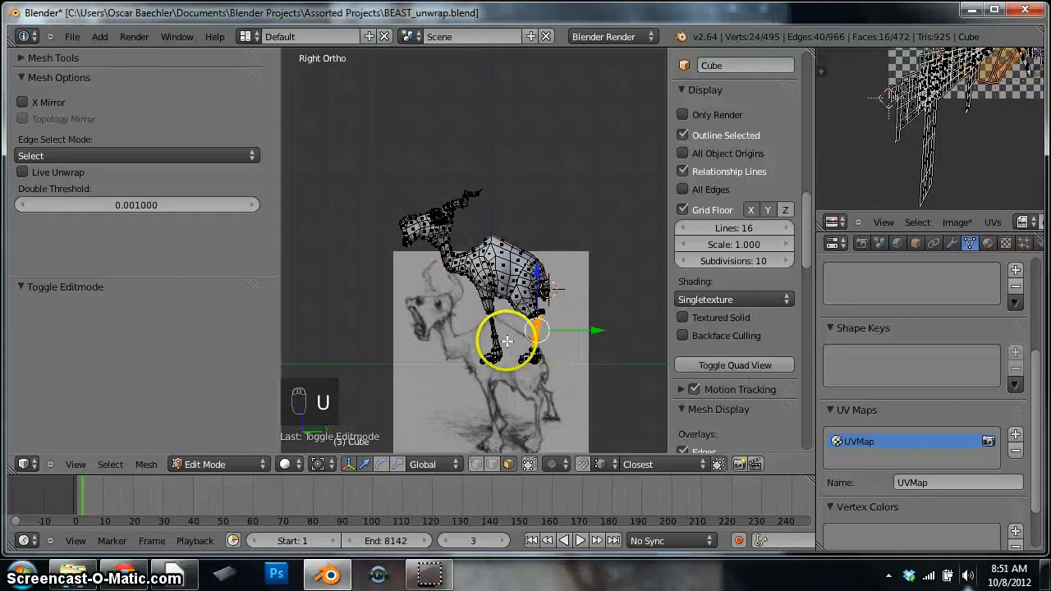
key(u)
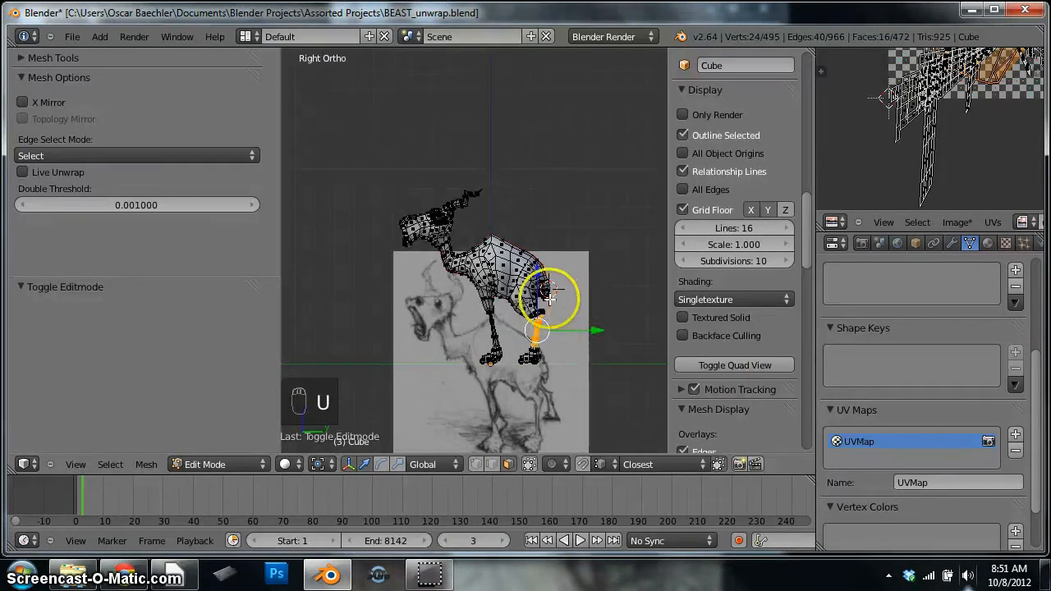
- Select the whole mesh, apply Project From View from the right side view, and inspect the UV layout
key(a)
key(a)
key(u)
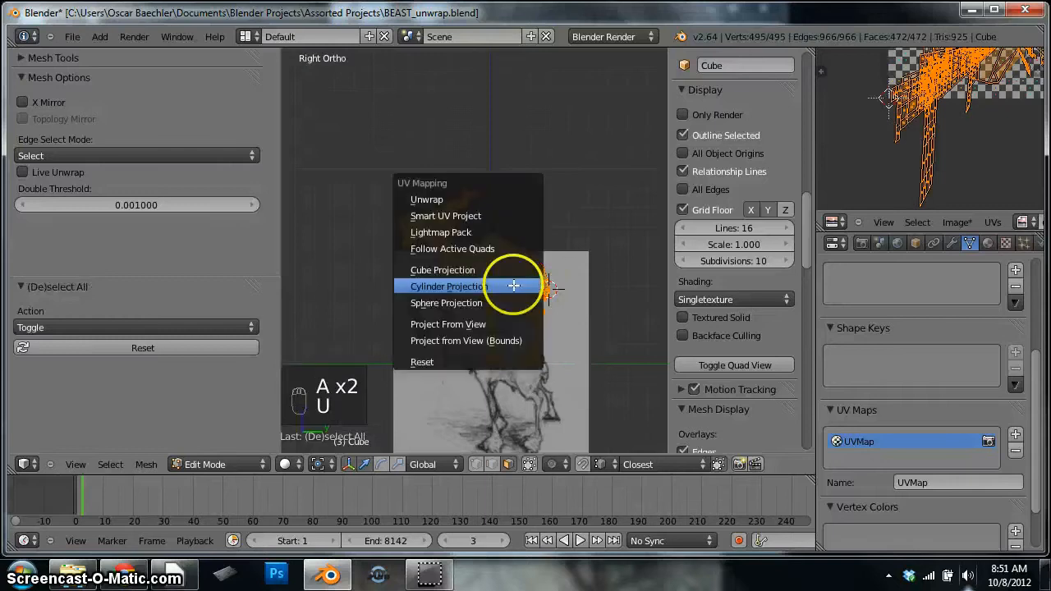
click(474, 324)
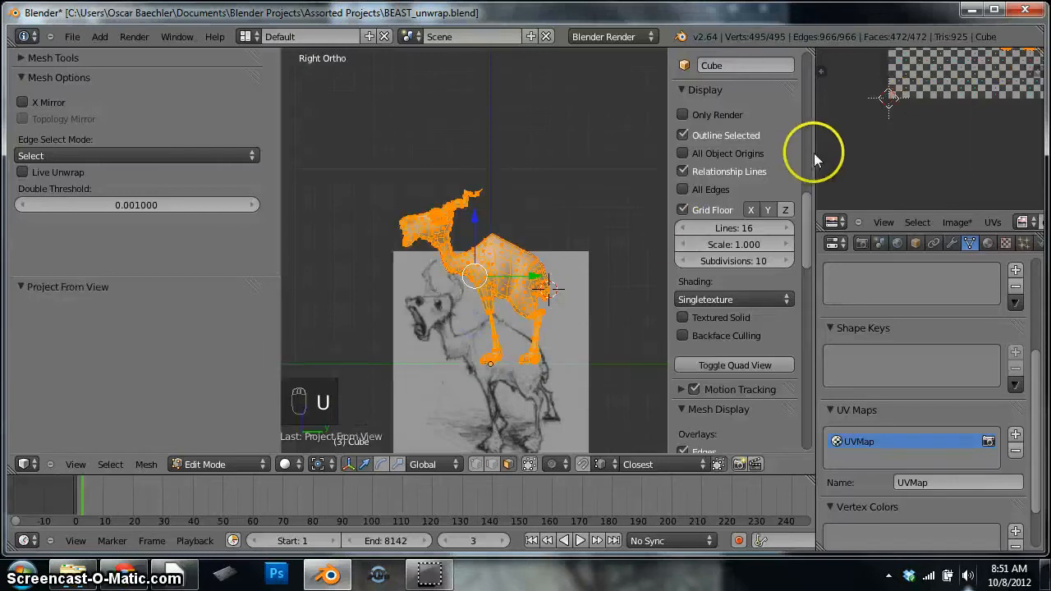
key(ctrl+Up)
scroll(717, 299, up, 4)
middle_drag(602, 283, 469, 575)
scroll(511, 304, up, 4)
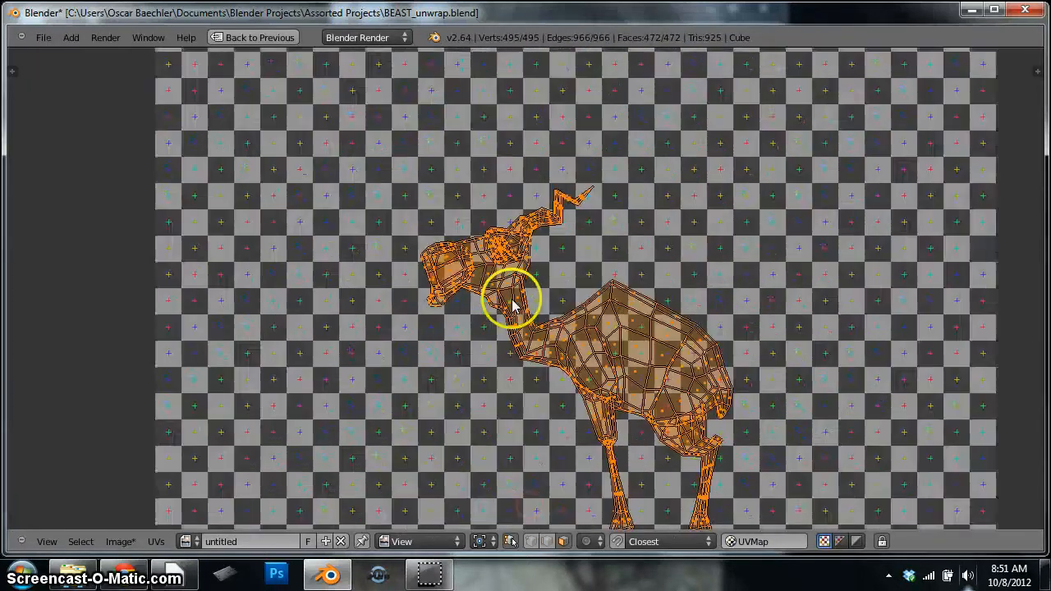
scroll(517, 441, down, 5)
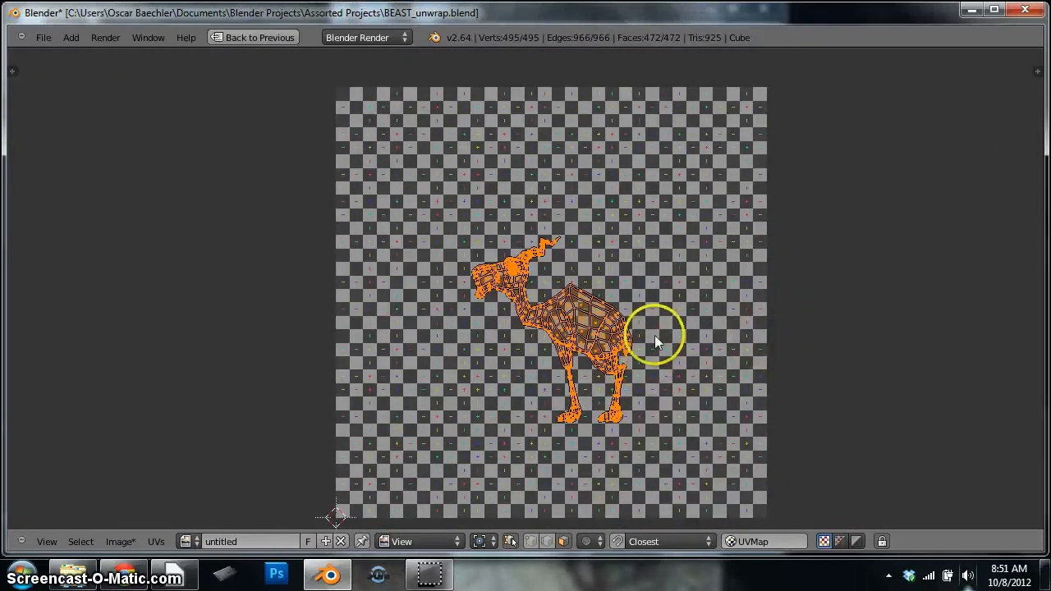
- Scale up the projected UV layout and reposition it so it roughly fills the grid image
key(s)
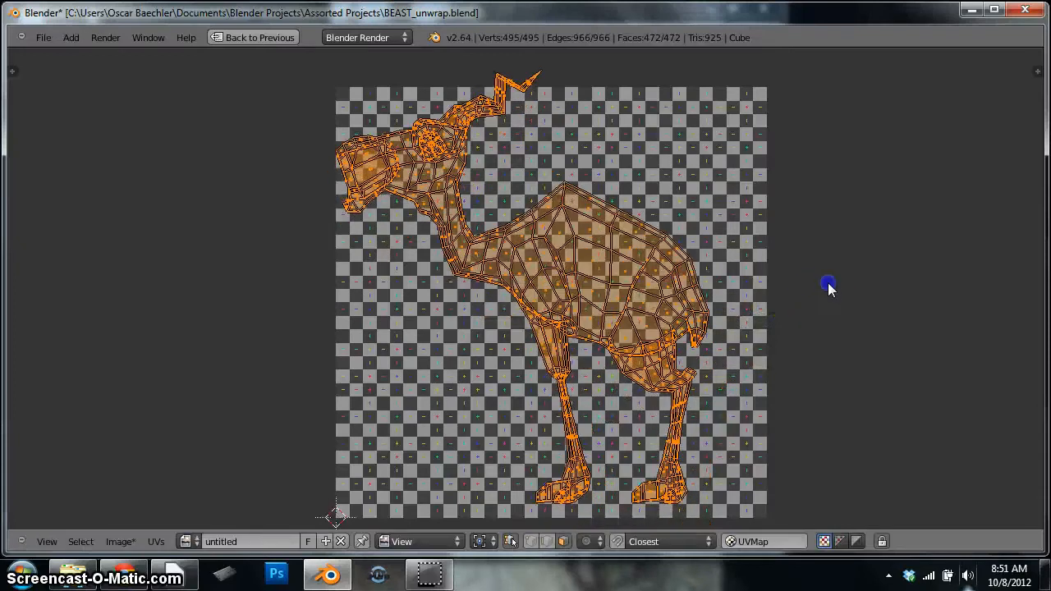
key(g)
click(819, 295)
key(shift+space)
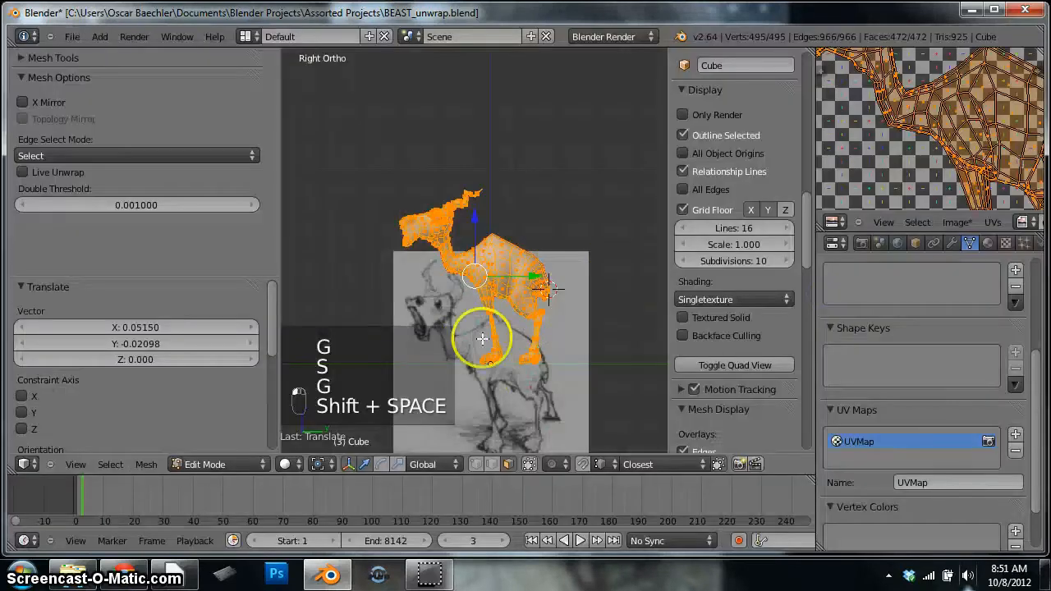
- Apply Project from View (Bounds) to the whole mesh from the side view and check the UV layout
key(u)
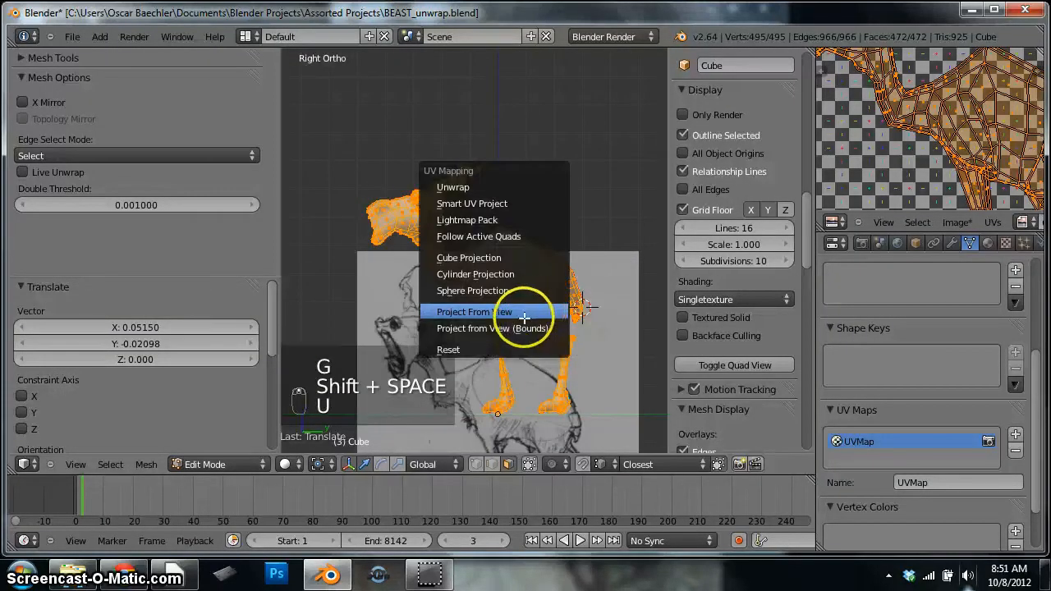
click(519, 329)
key(shift+space)
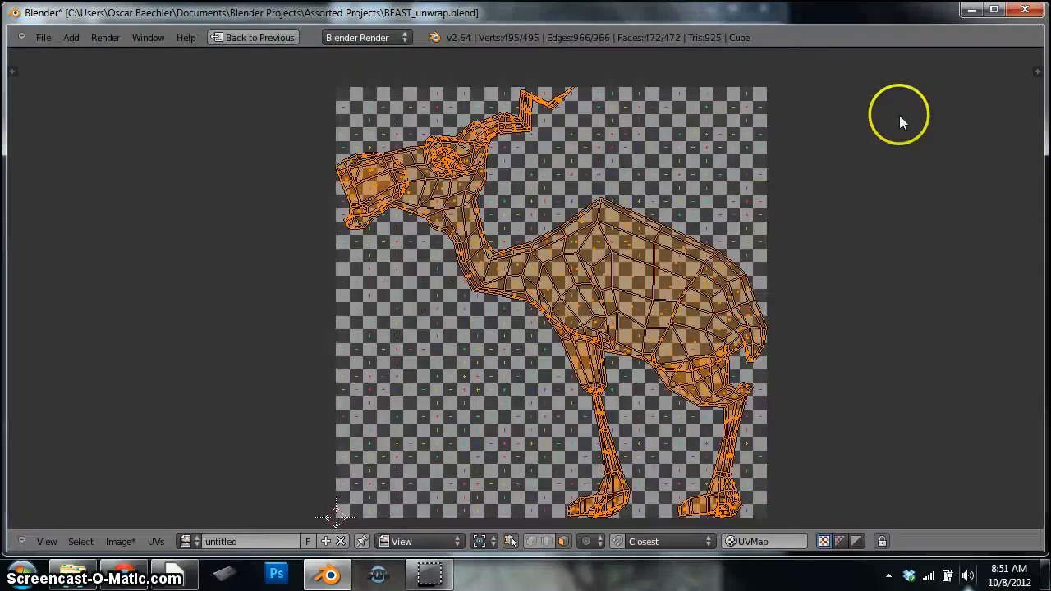
key(shift+space)
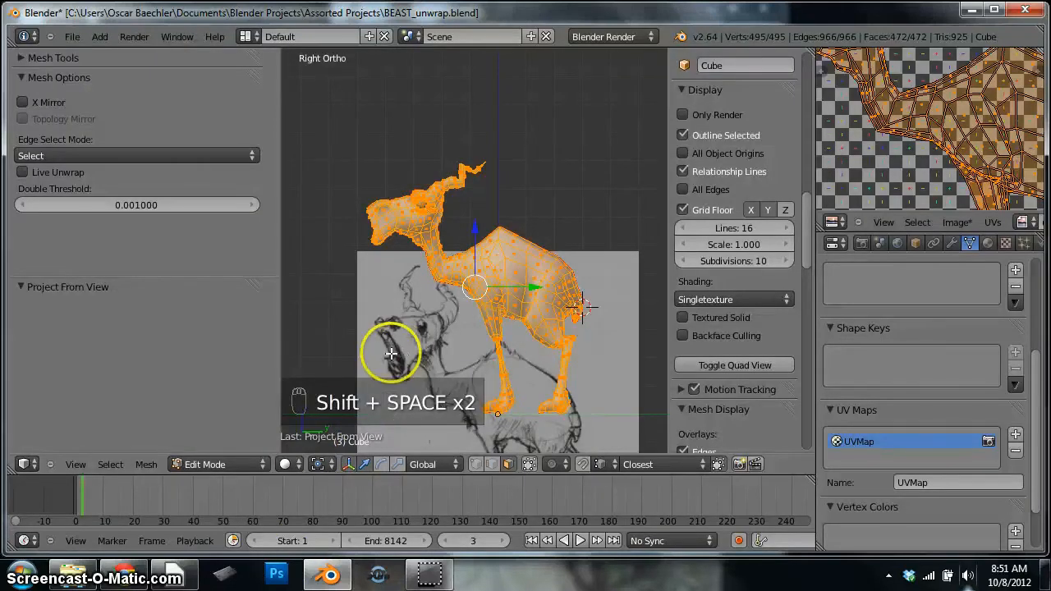
- Reset the UV mapping of the whole mesh and inspect the UV layout
key(u)
click(304, 376)
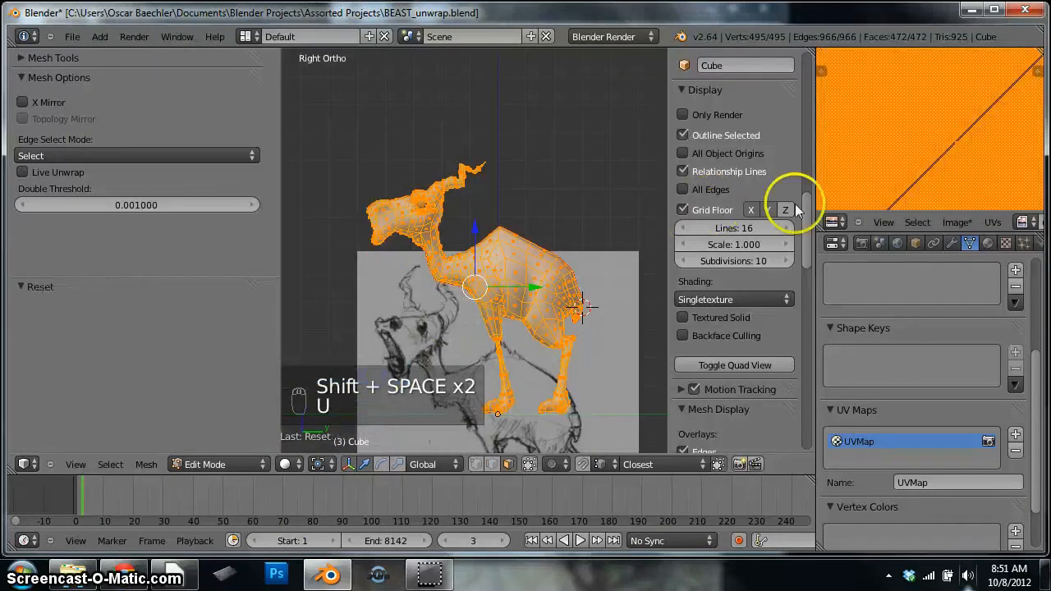
key(shift+space)
scroll(641, 189, down, 4)
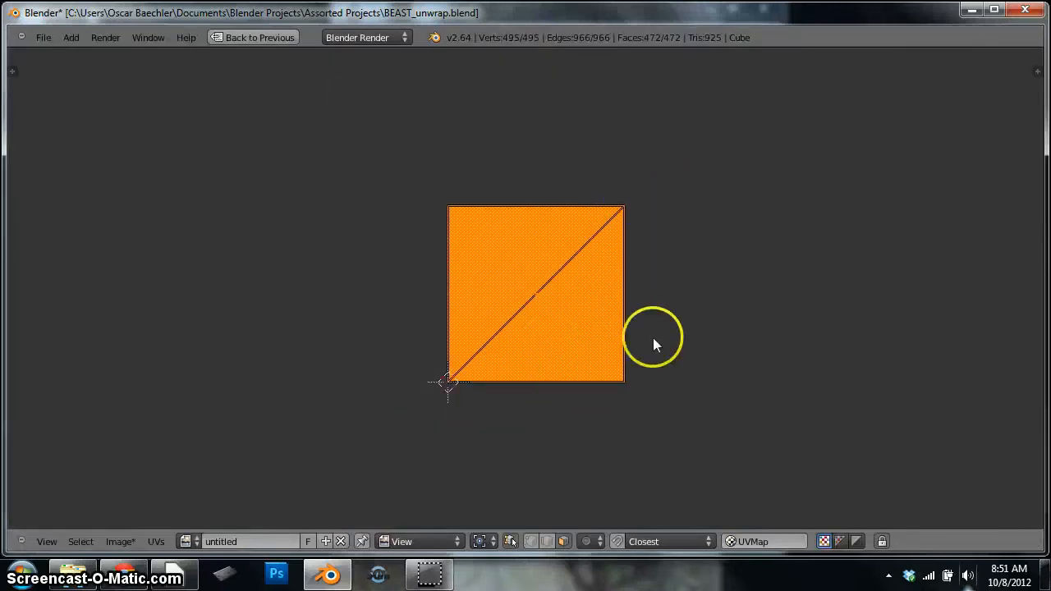
key(shift+space)
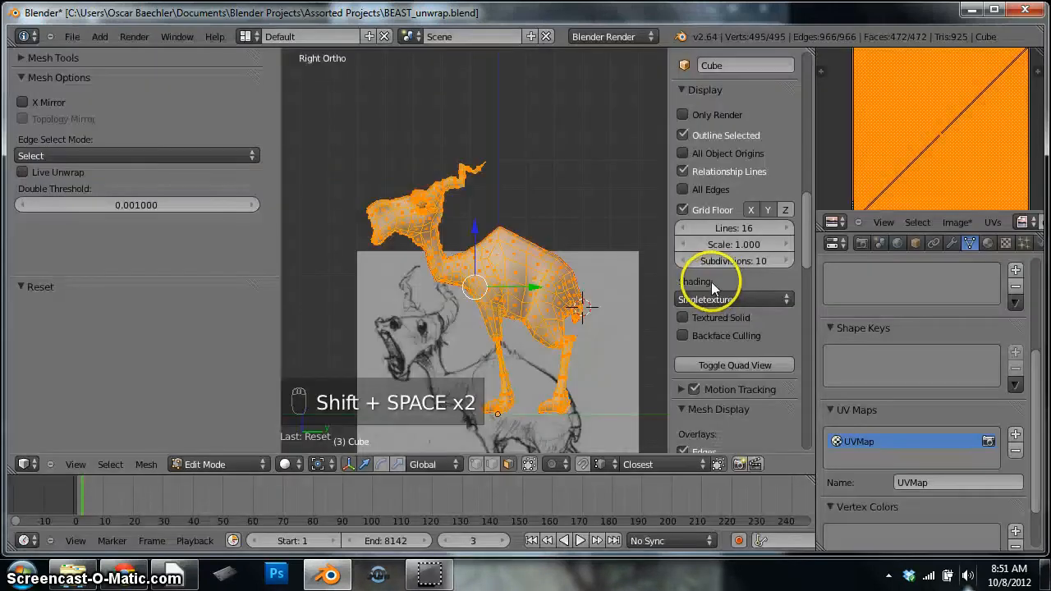
- Unwrap the whole mesh along its seams using the Angle Based method with Fill Holes and Correct Aspect
scroll(411, 214, up, 4)
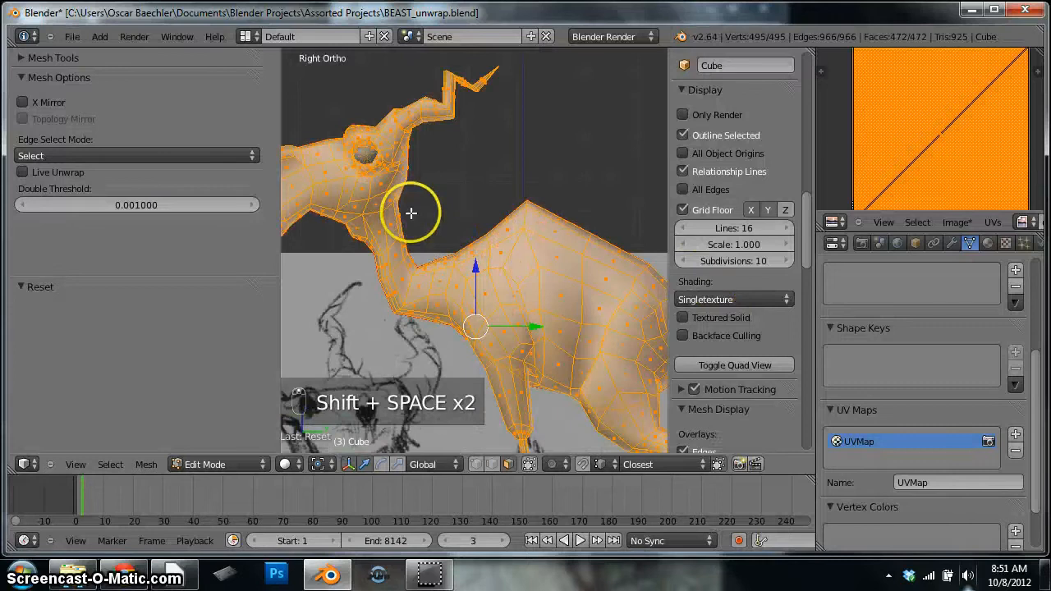
scroll(411, 214, down, 3)
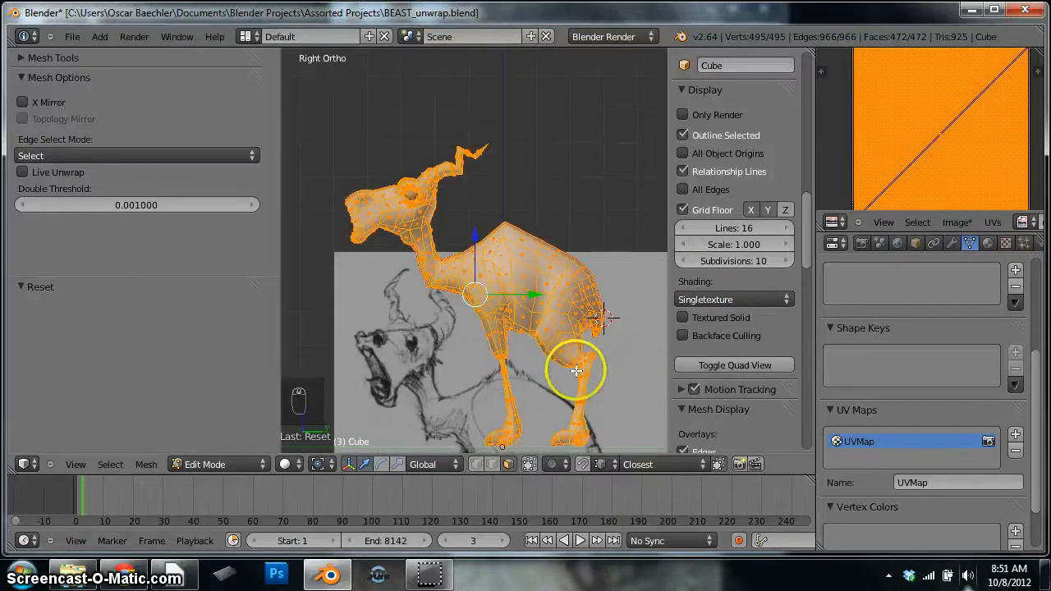
scroll(504, 371, up, 3)
key(u)
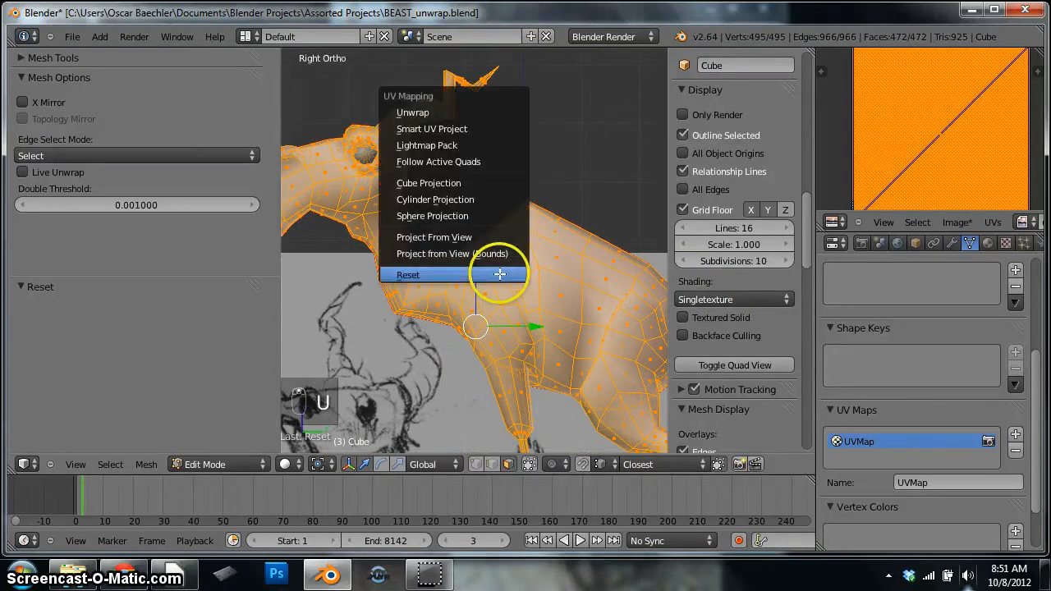
click(435, 113)
click(394, 263)
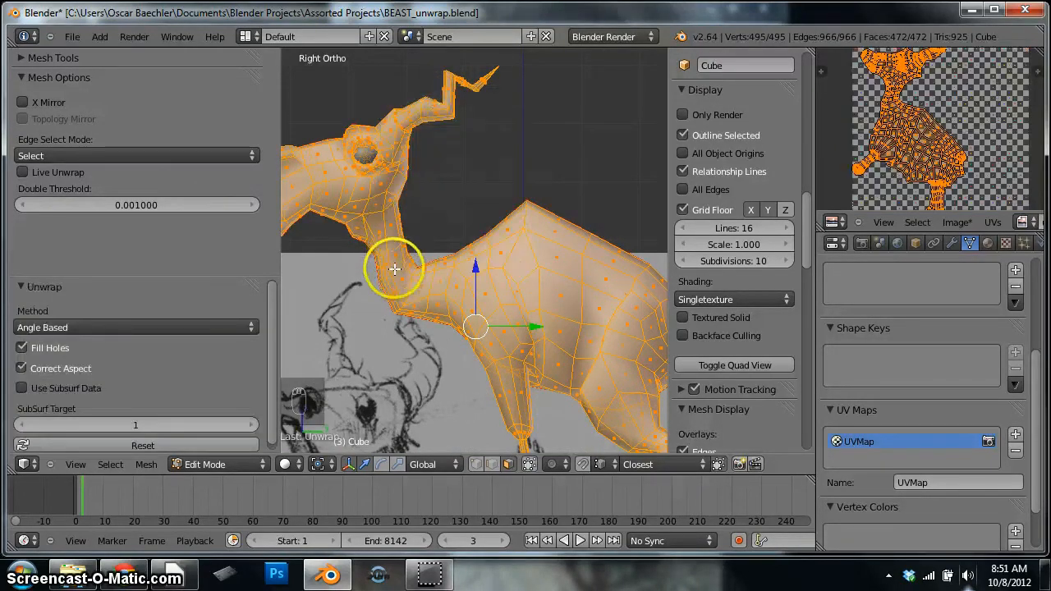
- Show the creature with textured shading in Object Mode and examine the checker pattern across its body
key(alt+z)
key(Tab)
middle_drag(434, 310, 451, 337)
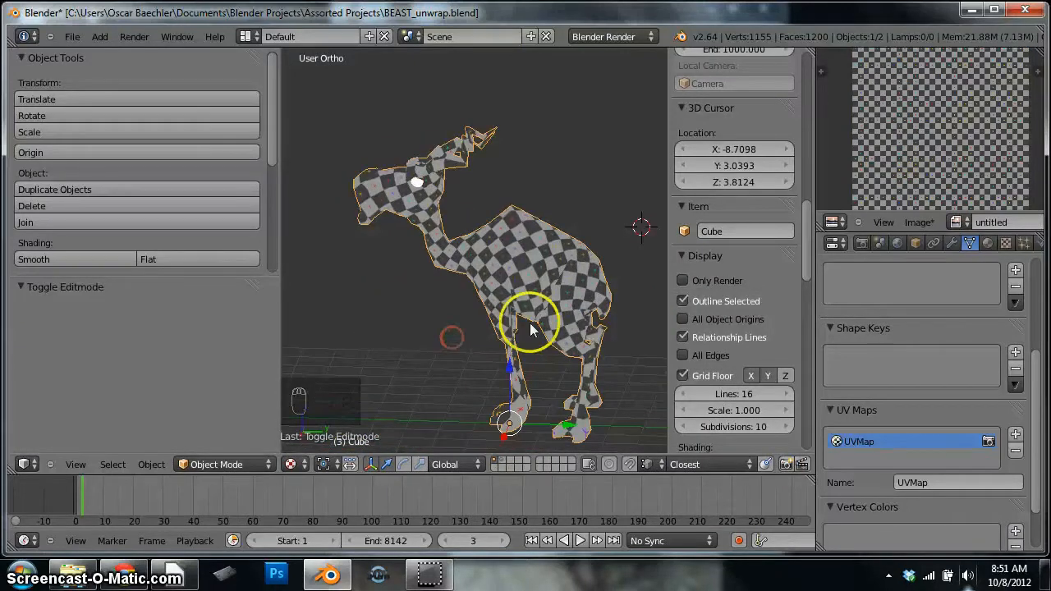
- Return to Edit Mode, rotate the unwrapped UV layout clockwise, and move it toward the right edge of the grid image
key(Tab)
key(ctrl+Up)
key(Home)
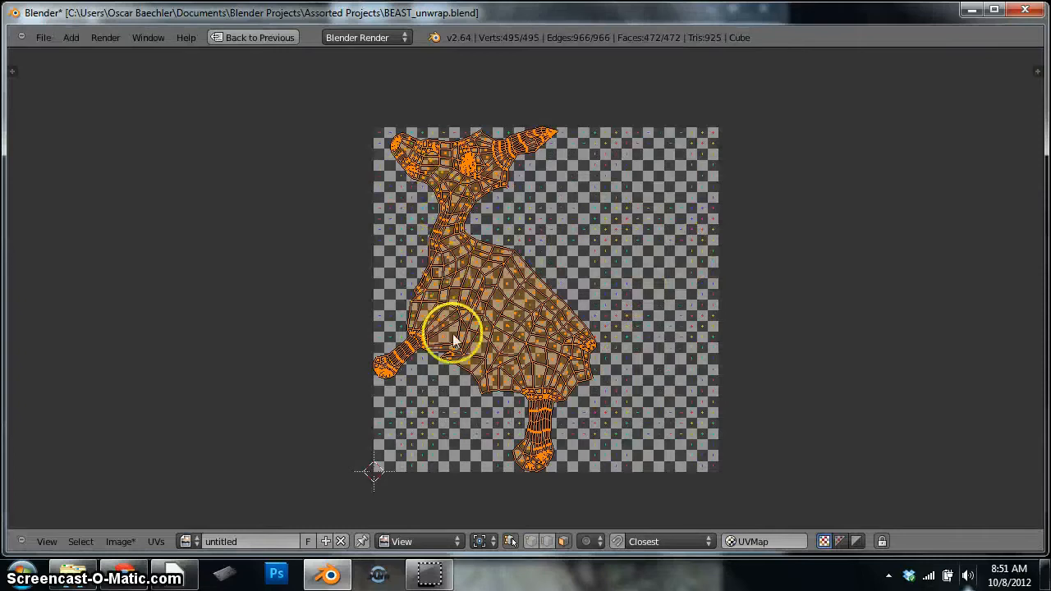
key(r)
click(642, 392)
key(g)
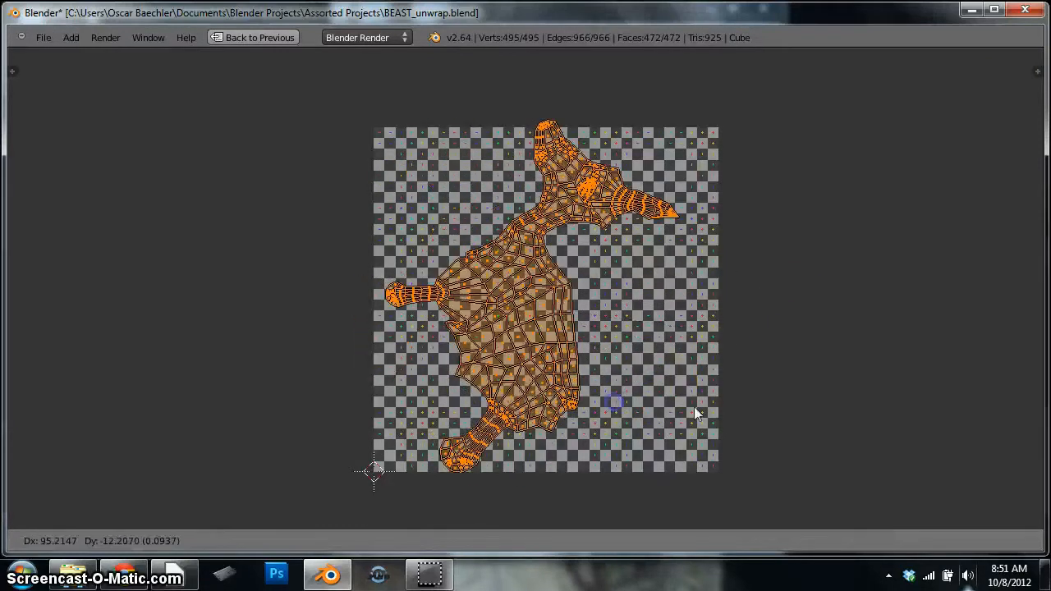
click(806, 410)
- Scale the UV layout down to about 0.675 and inspect it against the grid image
key(s)
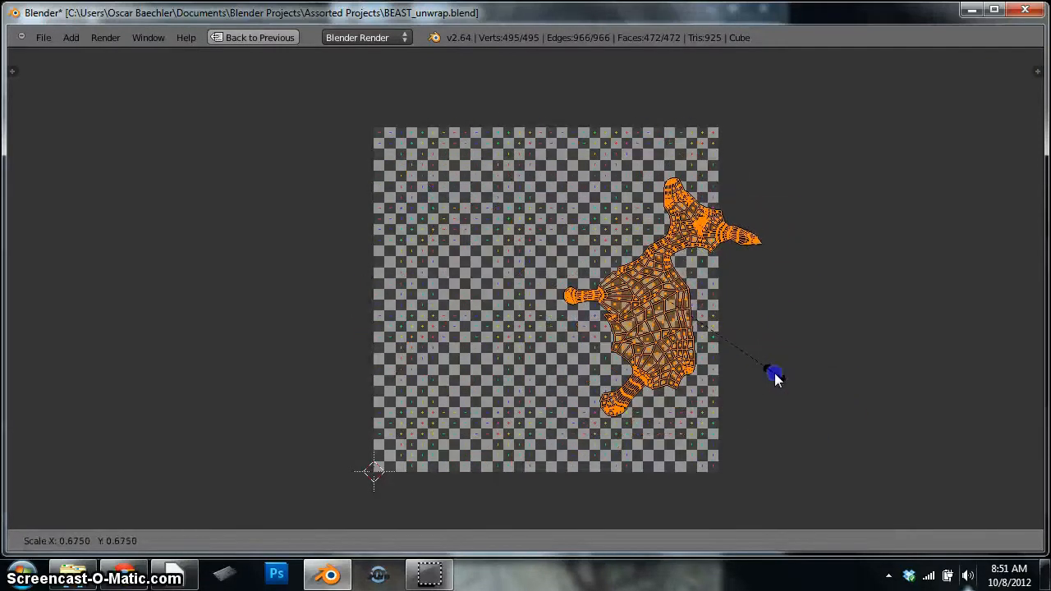
click(773, 376)
scroll(739, 402, up, 6)
scroll(704, 429, down, 3)
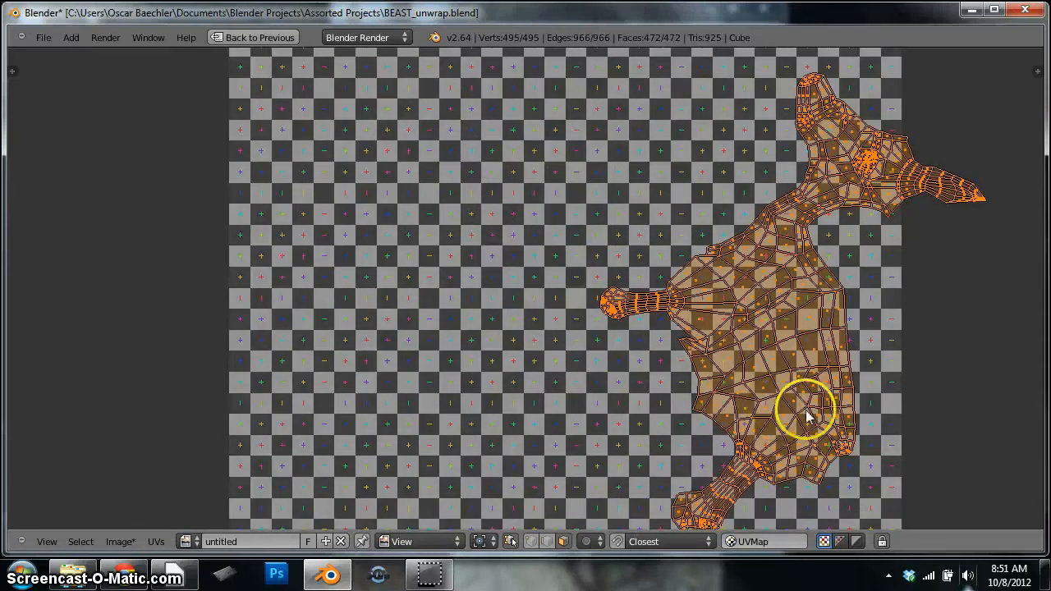
- Clear the UV selection and box-select the creature's head portion of the layout
middle_drag(802, 410, 705, 355)
middle_drag(788, 325, 767, 314)
scroll(755, 353, down, 2)
scroll(754, 353, up, 2)
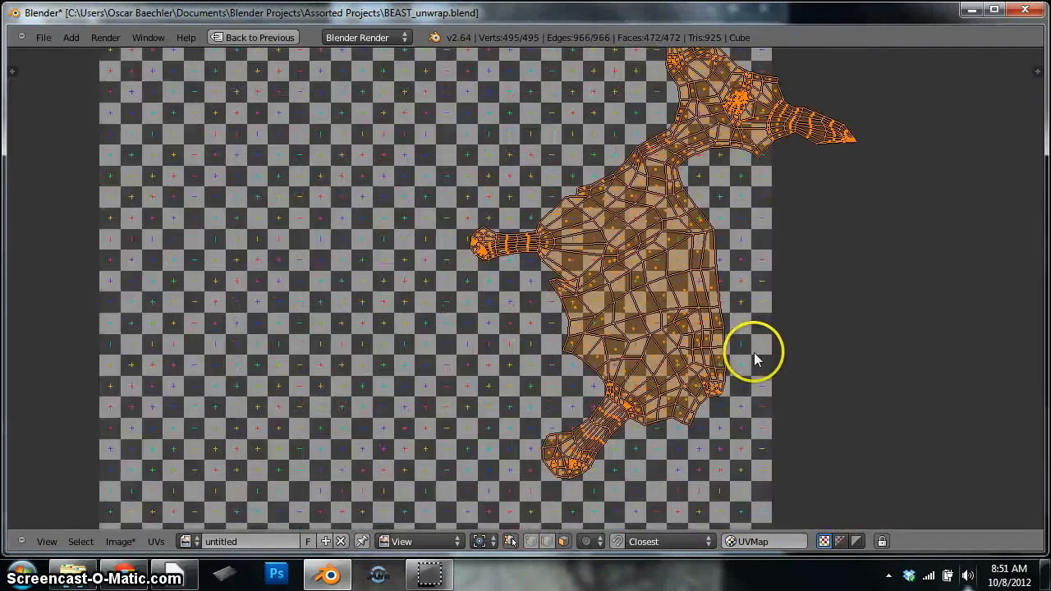
scroll(698, 320, down, 1)
middle_drag(716, 328, 709, 385)
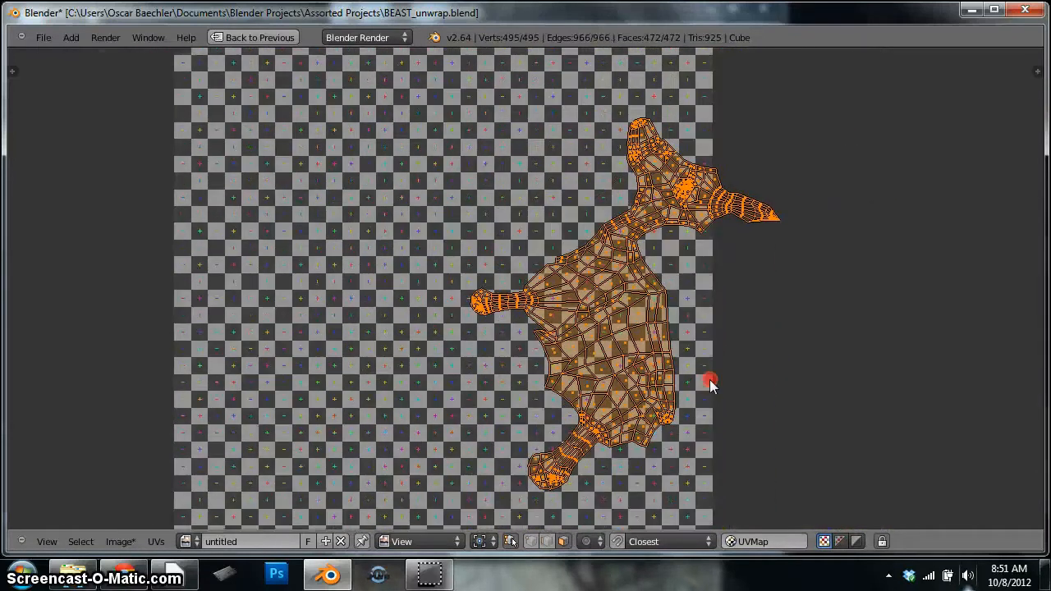
key(a)
key(b)
drag(841, 75, 642, 198)
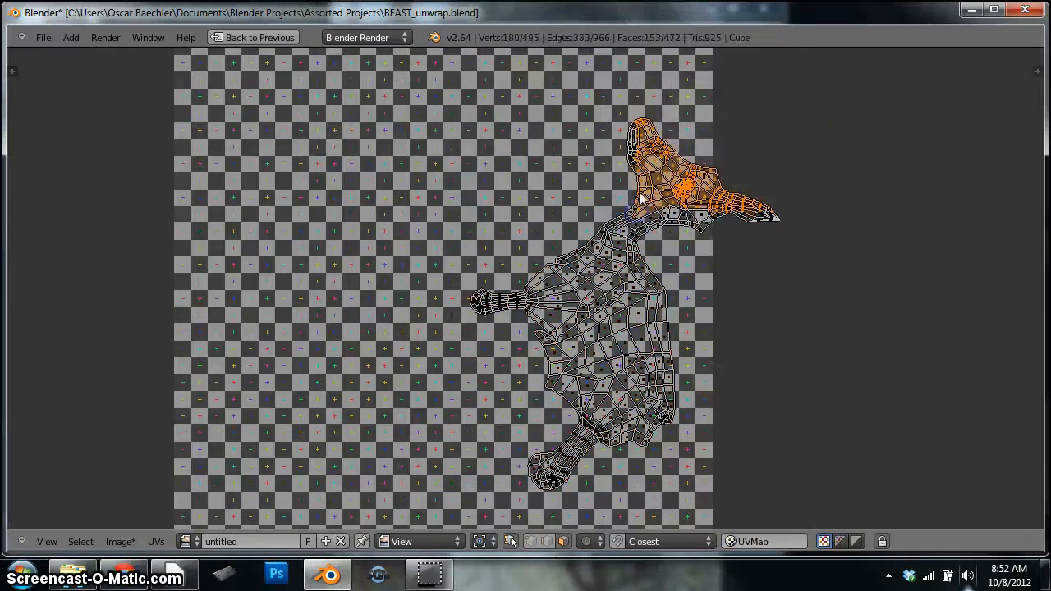
- Enable proportional editing and move the selected head UVs up and slightly left, reducing the influence area
key(o)
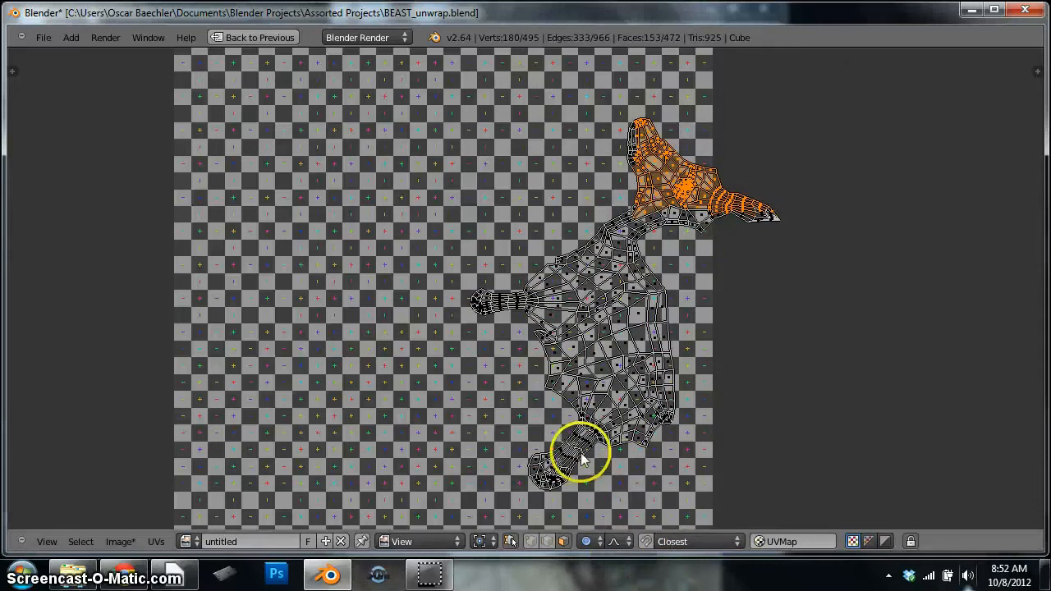
key(o)
key(shift+space)
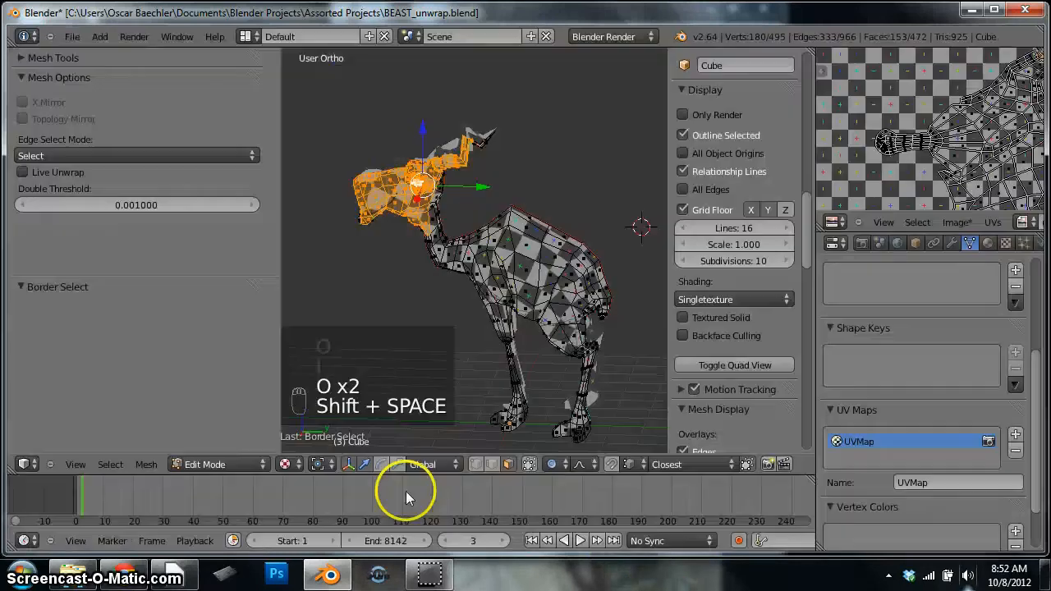
key(shift+space)
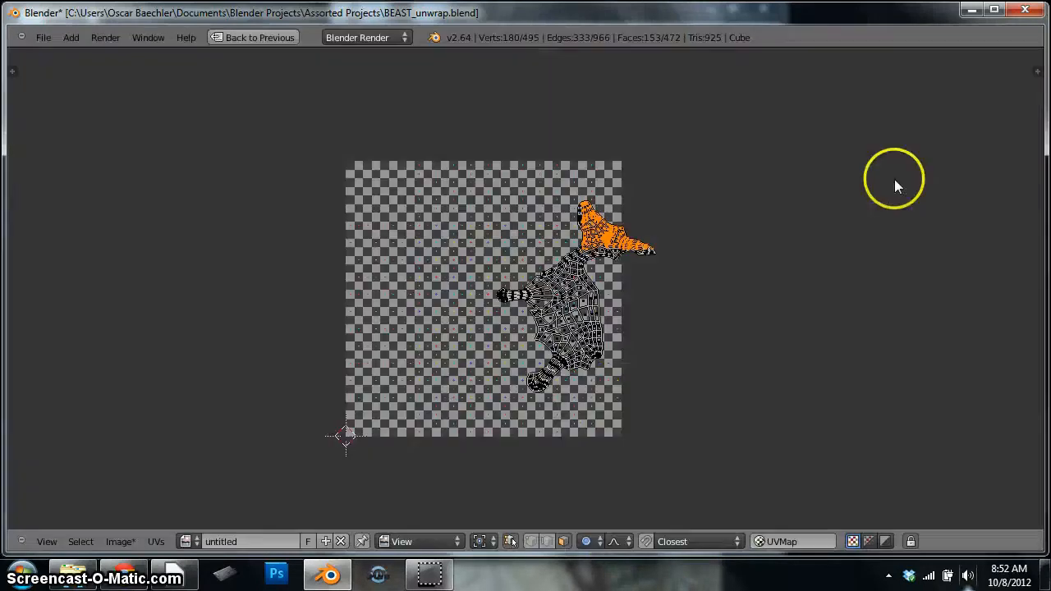
scroll(556, 399, up, 4)
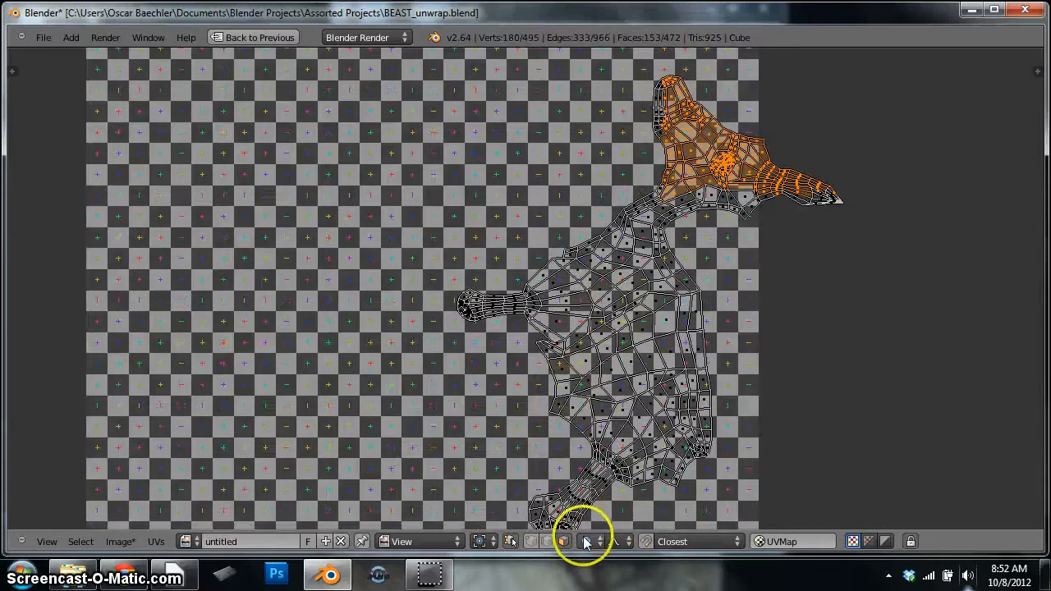
key(g)
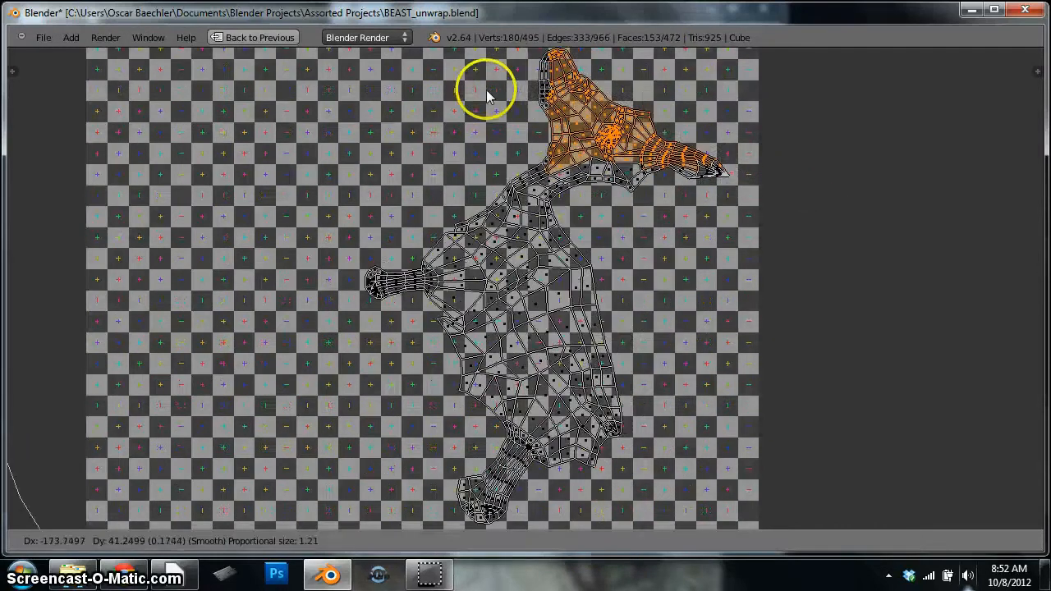
click(559, 61)
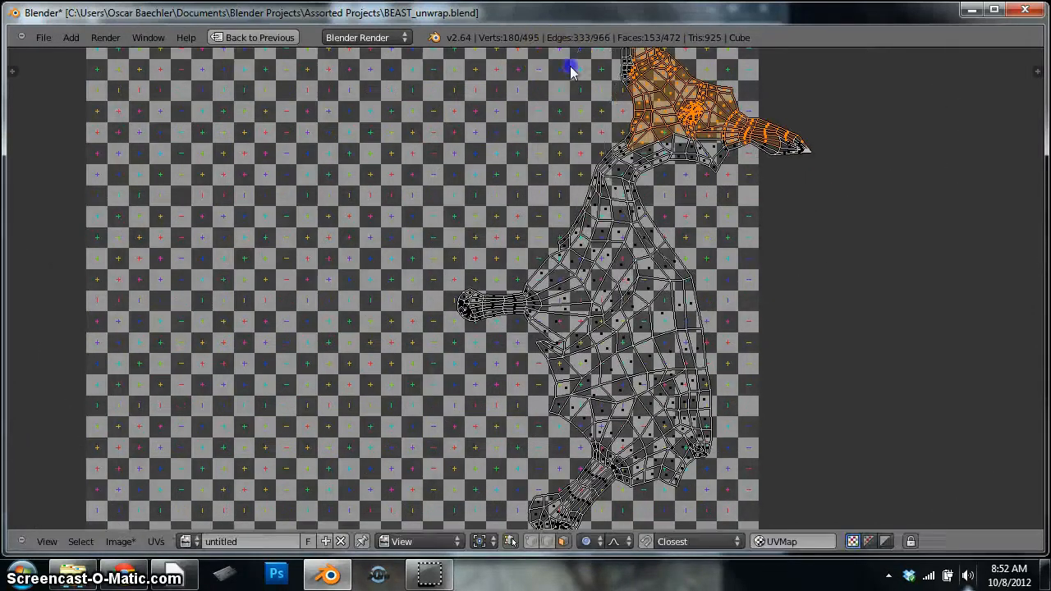
- Rotate the head UVs counterclockwise and move them up and left using smooth proportional falloff of size 0.22
key(r)
click(474, 235)
scroll(528, 237, down, 4)
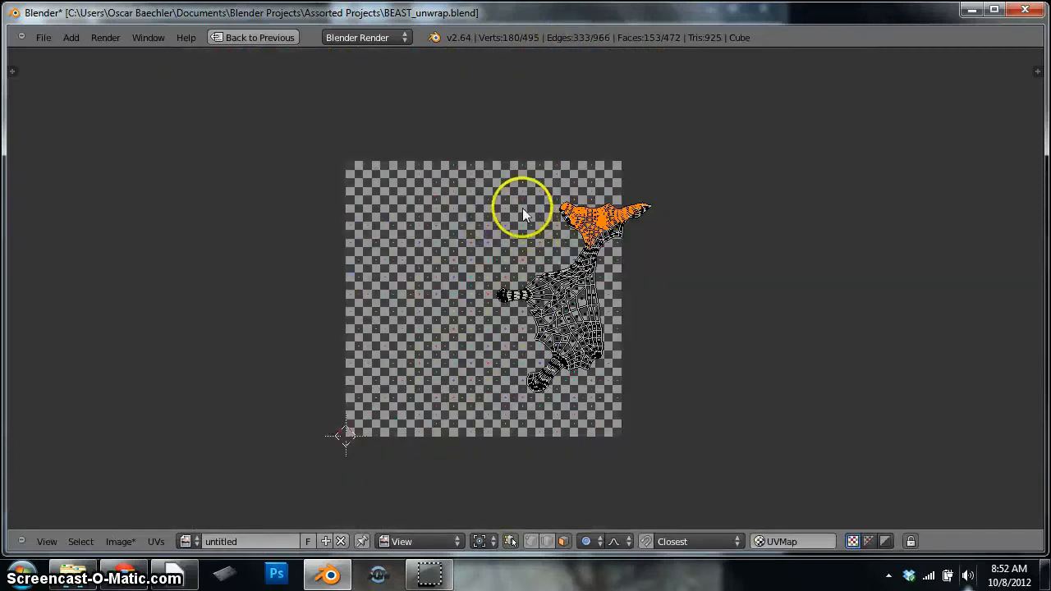
key(r)
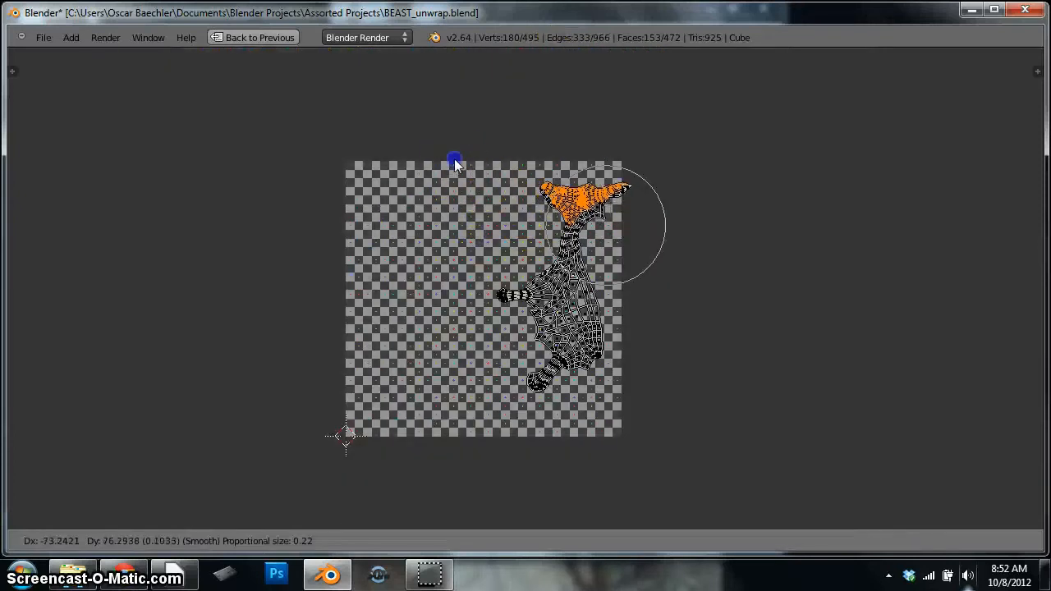
click(456, 161)
- Select the whole UV layout, enlarge it, and move it left and slightly down over the grid image
key(a)
key(s)
click(738, 255)
key(g)
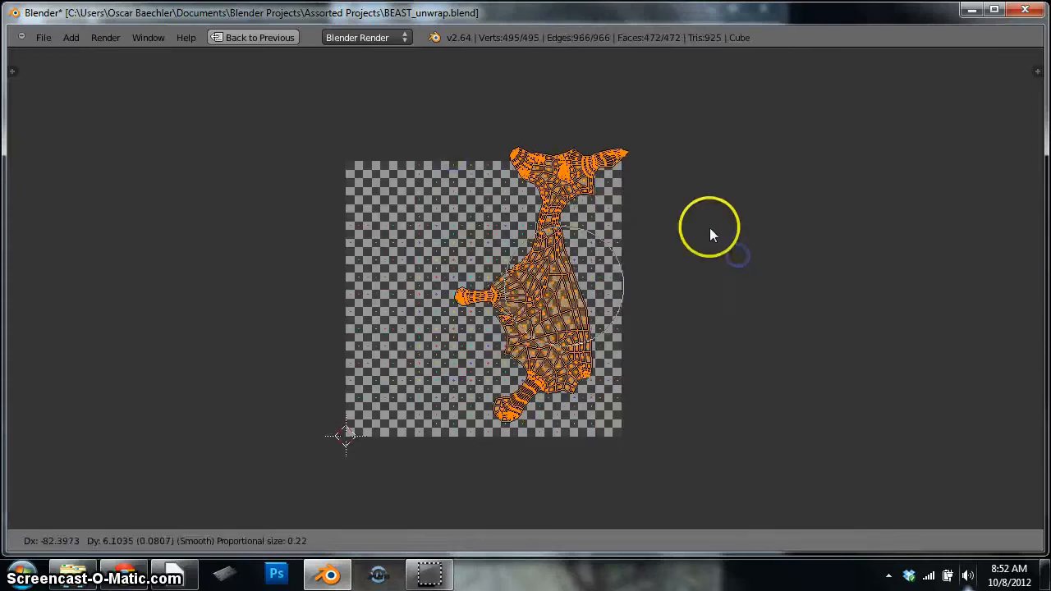
click(711, 259)
- Rotate the whole UV layout slightly counterclockwise and scale it down to about 0.9 to fit inside the grid image
key(r)
click(721, 144)
key(s)
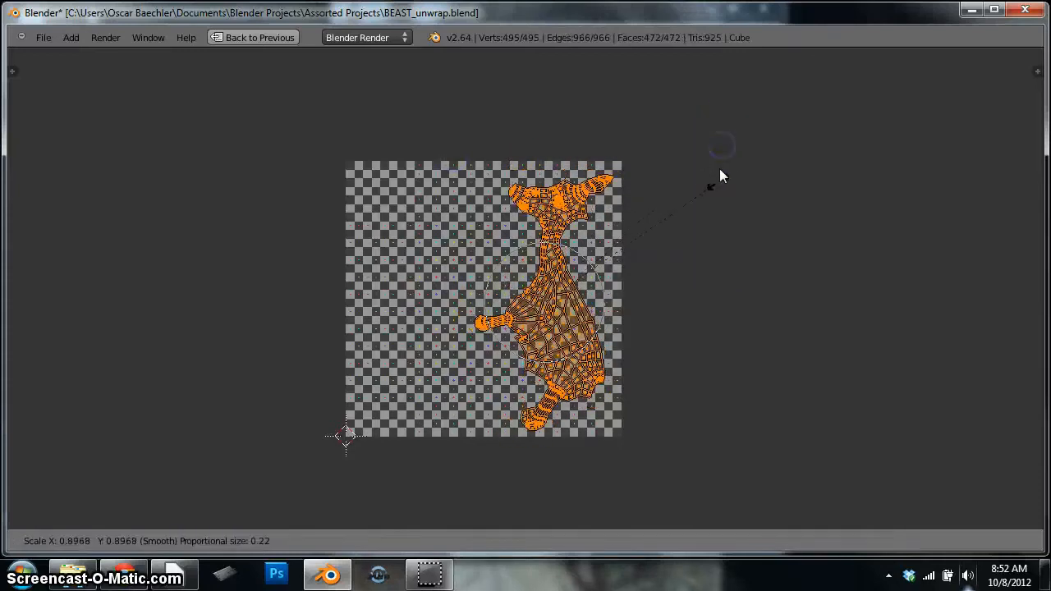
click(717, 188)
- Deselect all UVs, switch to edge selection mode, and select an edge near the base of the head's horn
scroll(616, 312, up, 5)
scroll(624, 284, down, 2)
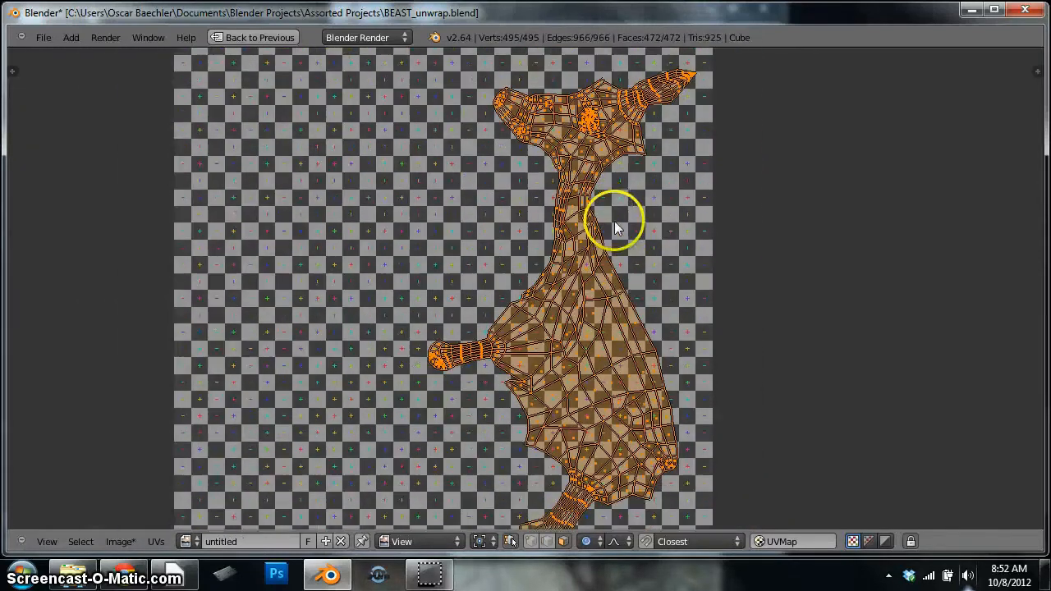
key(a)
key(b)
click(672, 187)
scroll(678, 119, up, 4)
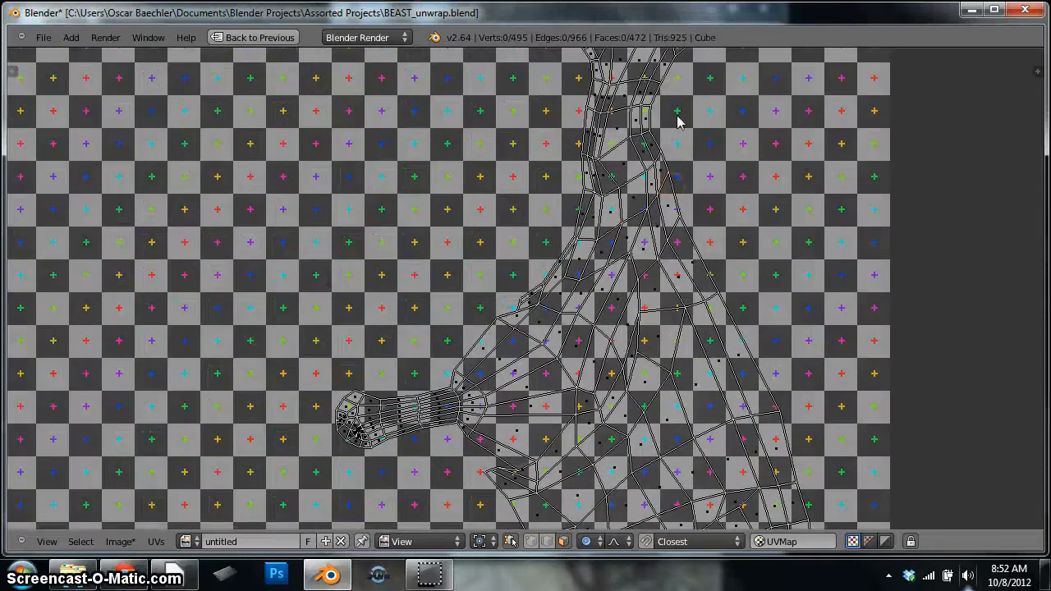
middle_drag(678, 116, 643, 460)
scroll(624, 243, up, 2)
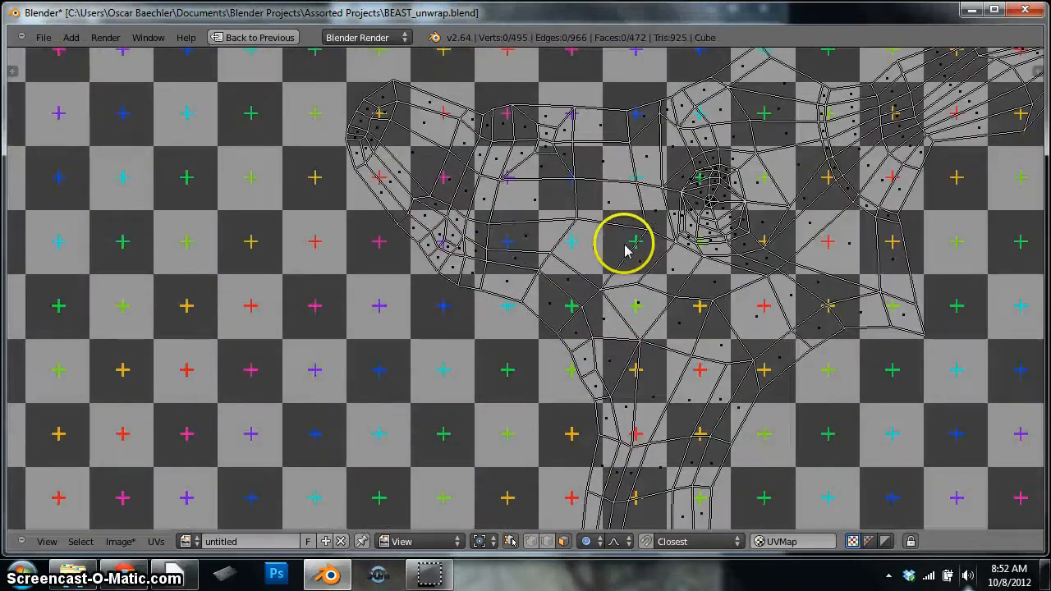
key(ctrl+Tab)
click(612, 207)
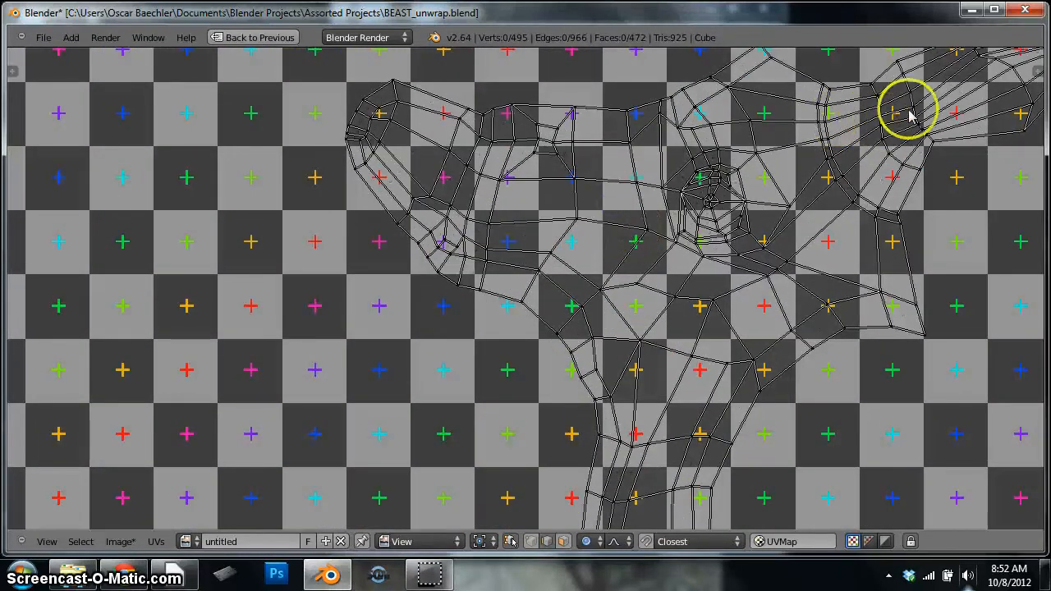
scroll(934, 131, down, 2)
middle_drag(909, 162, 775, 216)
scroll(683, 204, up, 1)
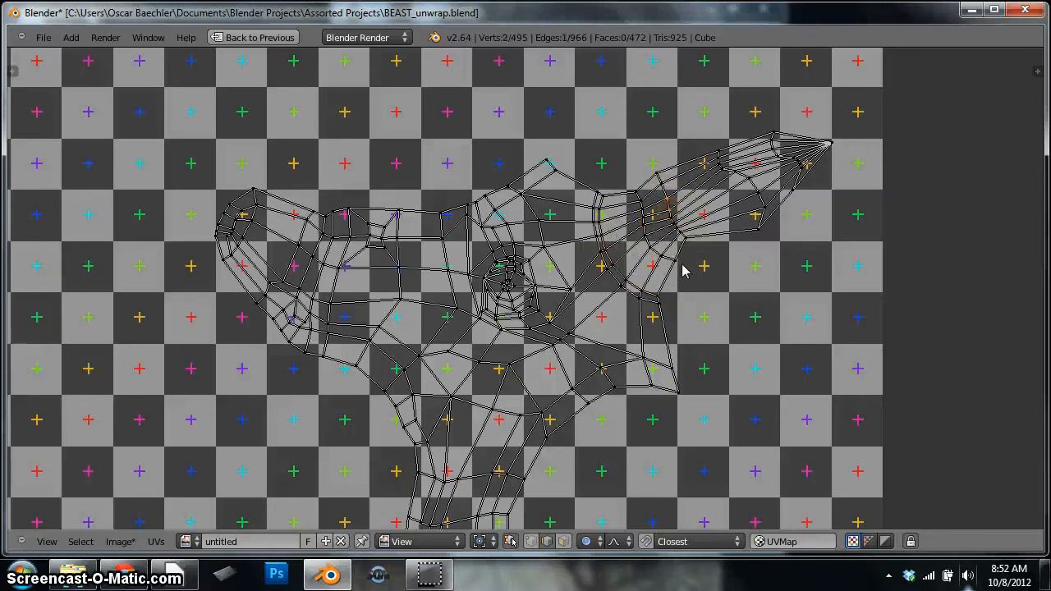
- Switch to vertex selection mode, select a vertex at the horn's base, and try to select its linked UVs
key(ctrl+Tab)
click(670, 244)
right_click(671, 225)
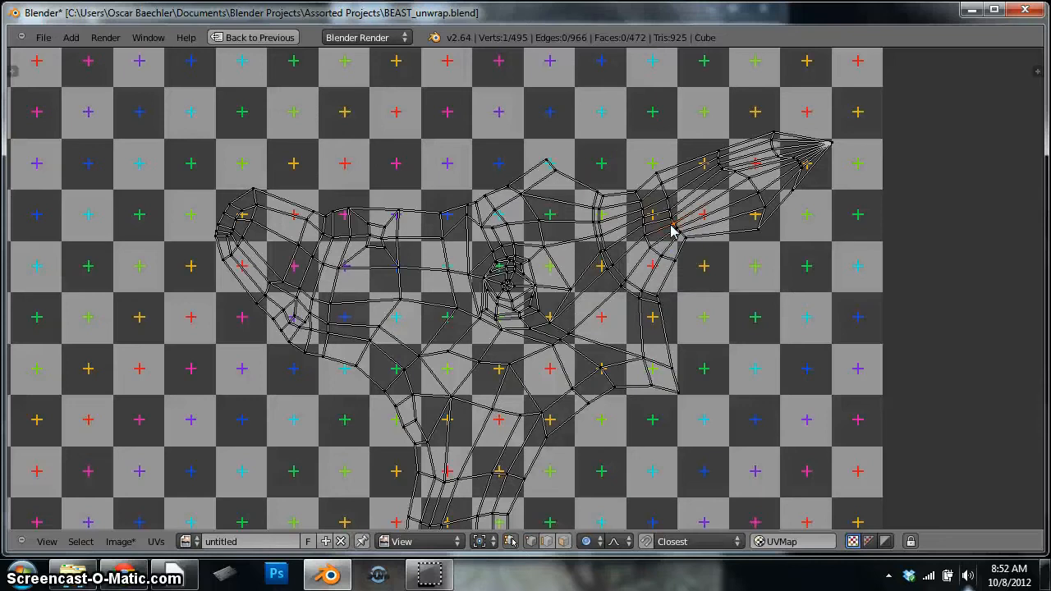
scroll(672, 232, up, 1)
key(l)
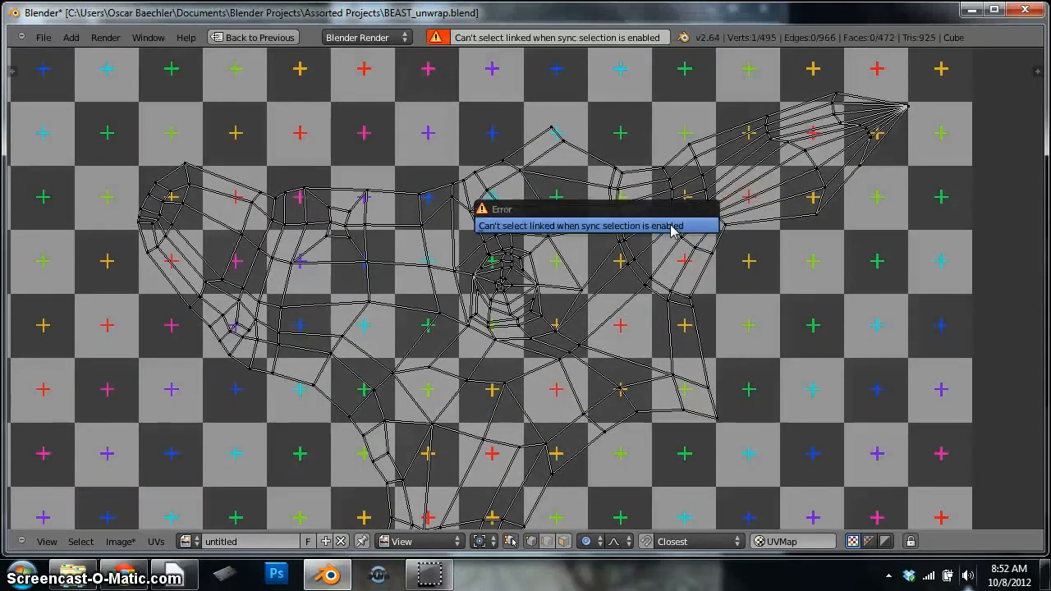
scroll(680, 242, down, 4)
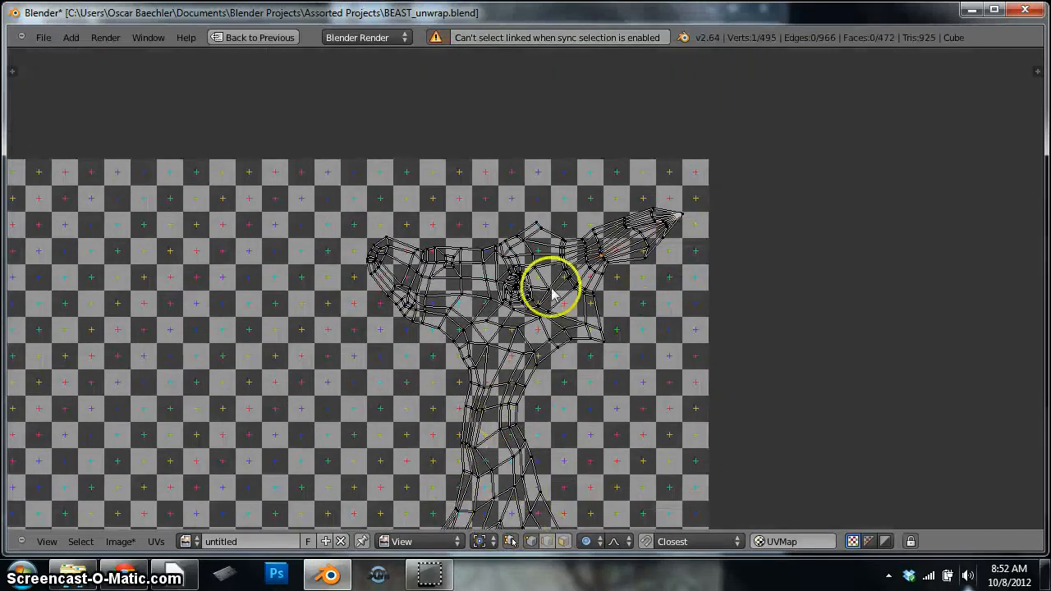
- Select the entire UV layout and look up the Minimize Stretch command
key(a)
scroll(544, 444, down, 3)
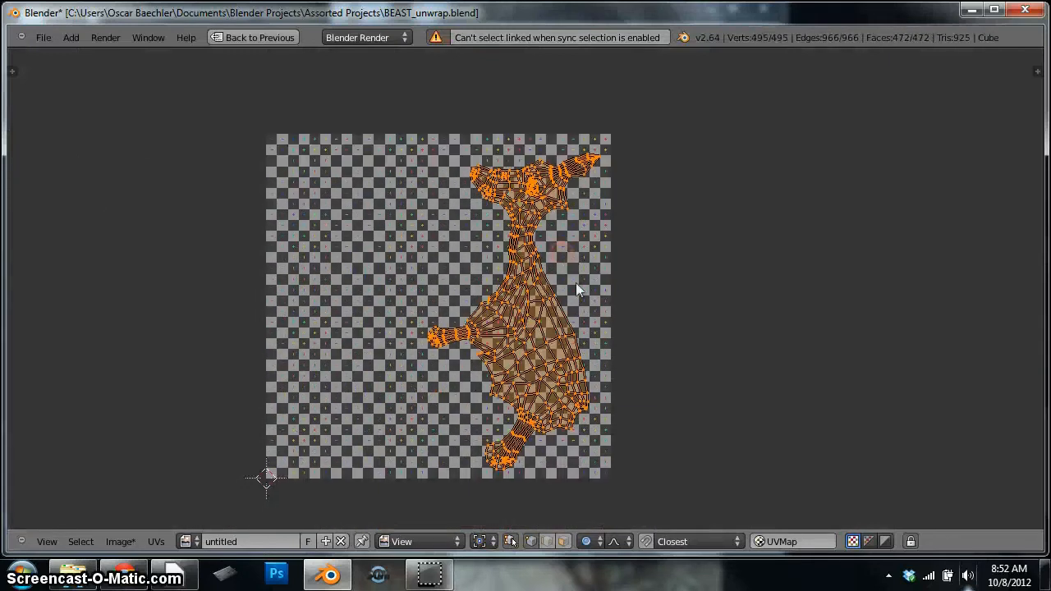
scroll(577, 286, up, 3)
click(156, 542)
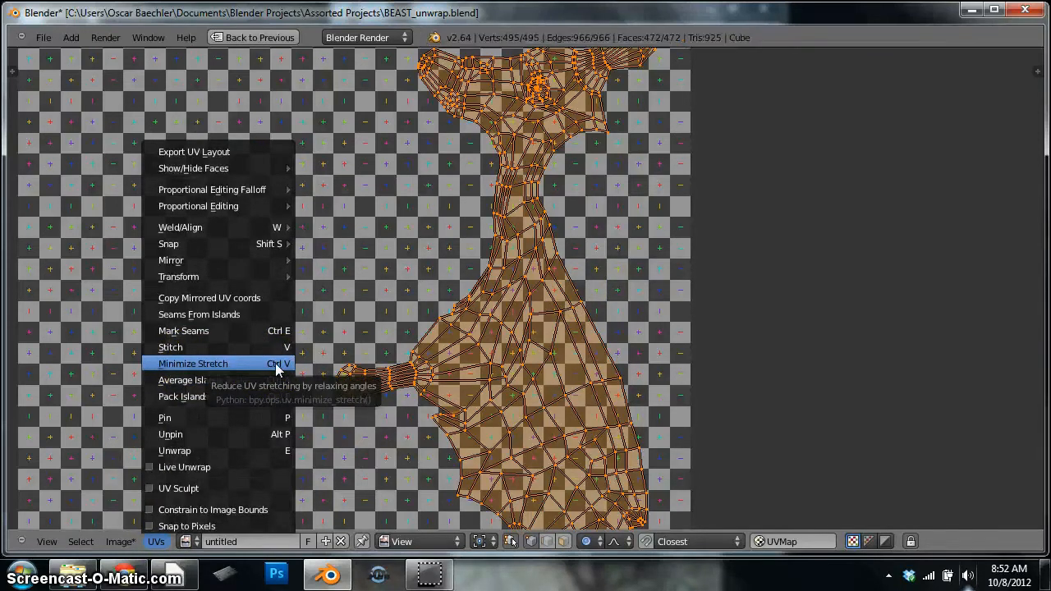
click(532, 385)
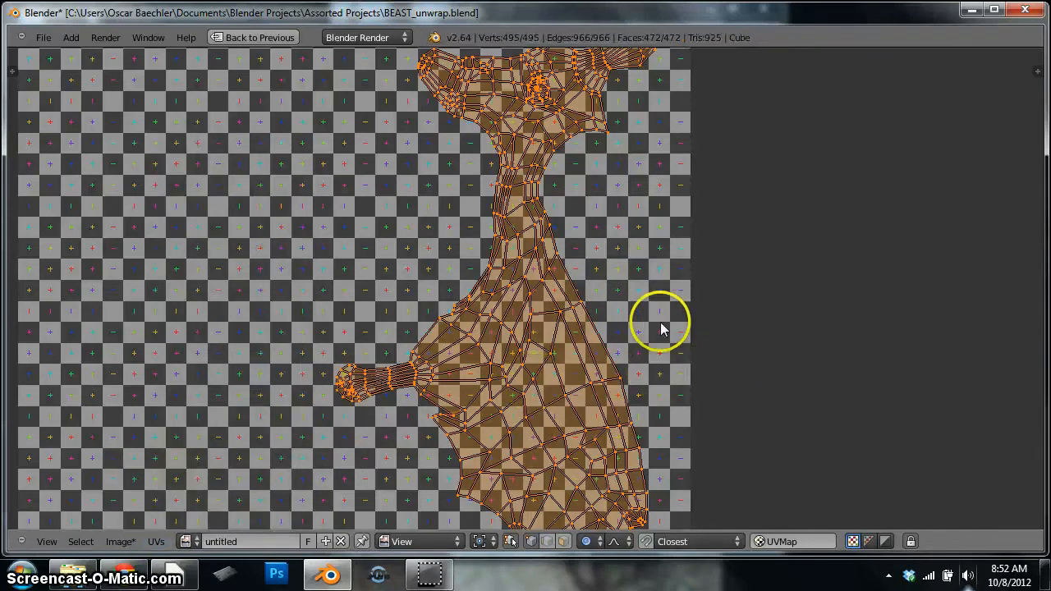
scroll(660, 322, up, 4)
scroll(661, 322, down, 8)
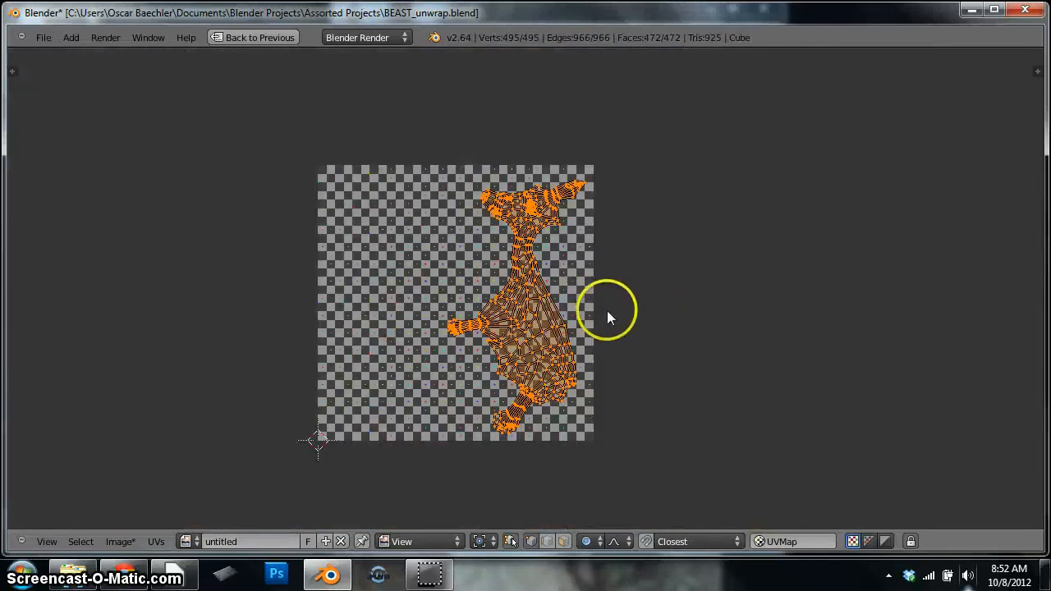
scroll(607, 311, up, 2)
scroll(600, 306, down, 1)
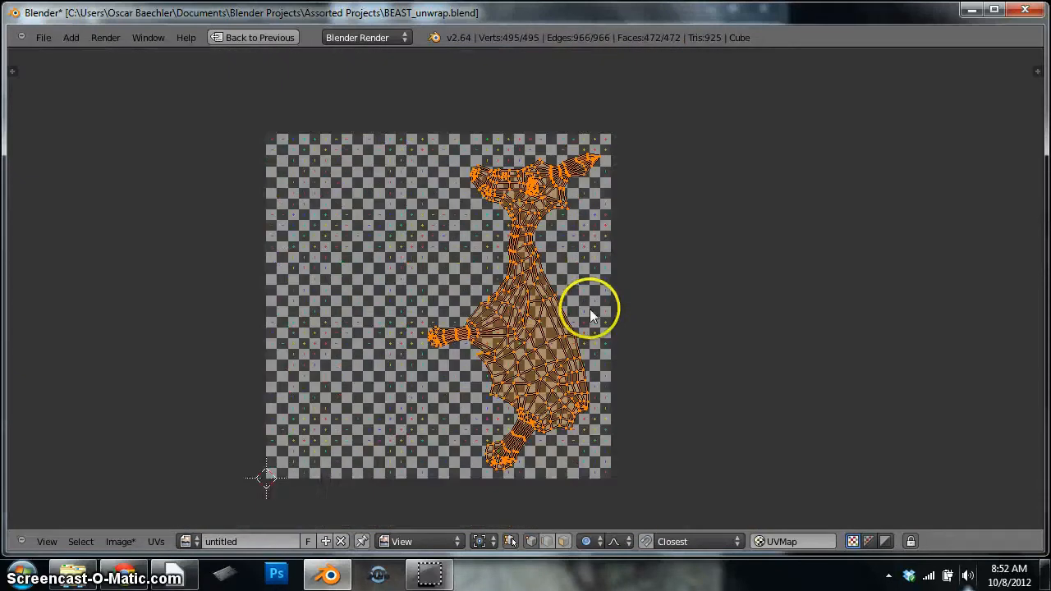
- Run Minimize Stretch on the whole UV layout, trying blend values such as 0.60, 0.00 and 0.80, and apply it
click(156, 541)
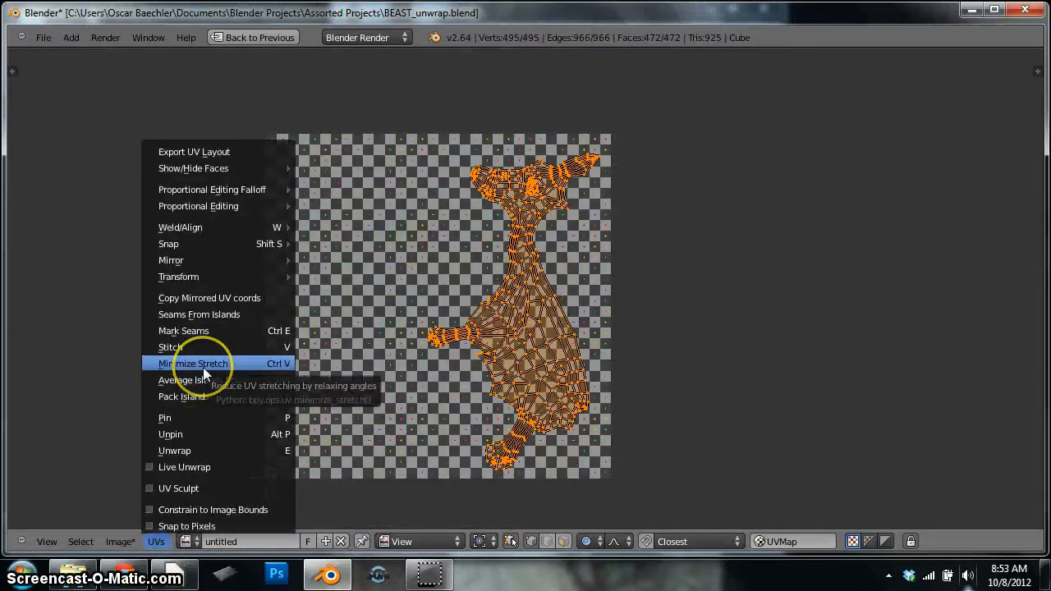
click(203, 367)
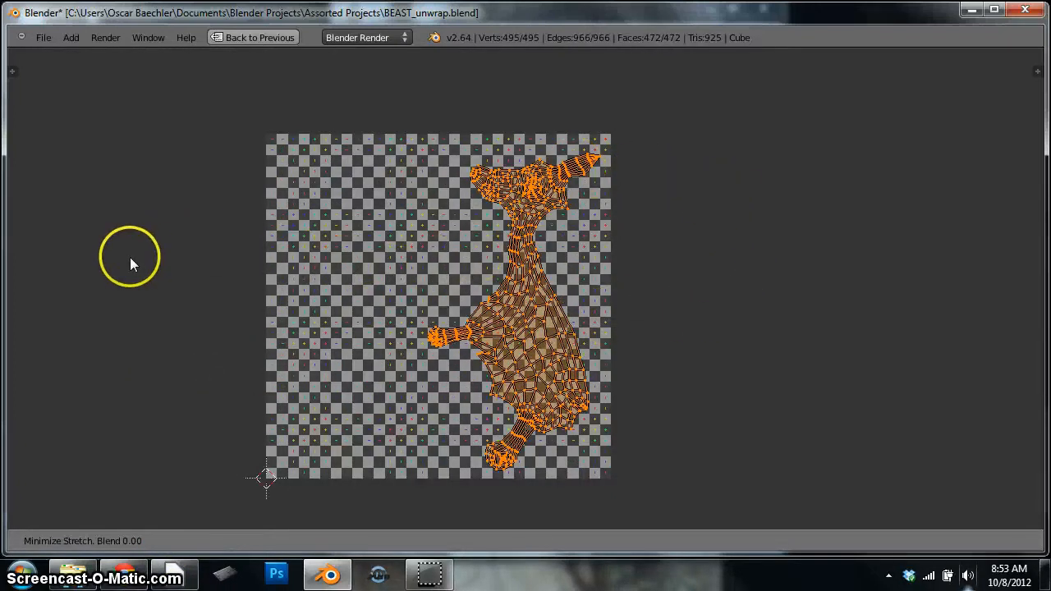
scroll(212, 261, up, 3)
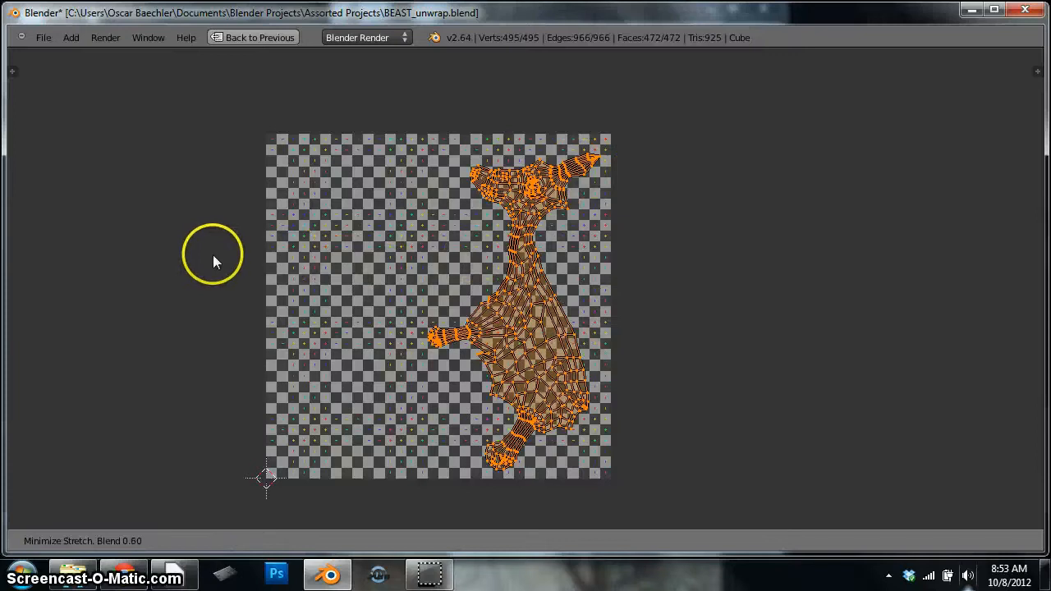
scroll(214, 260, down, 3)
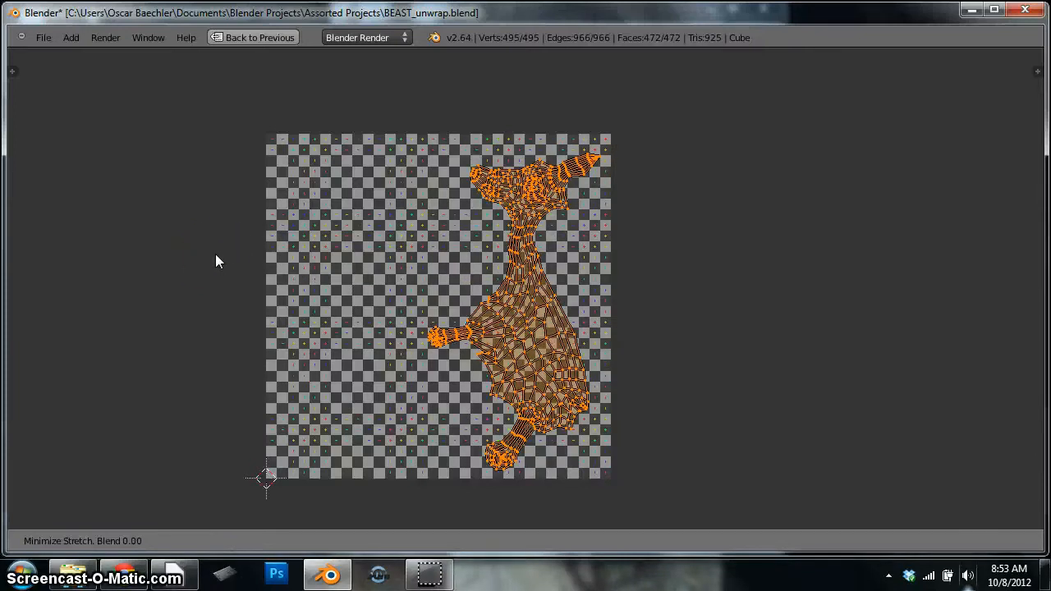
scroll(216, 260, up, 8)
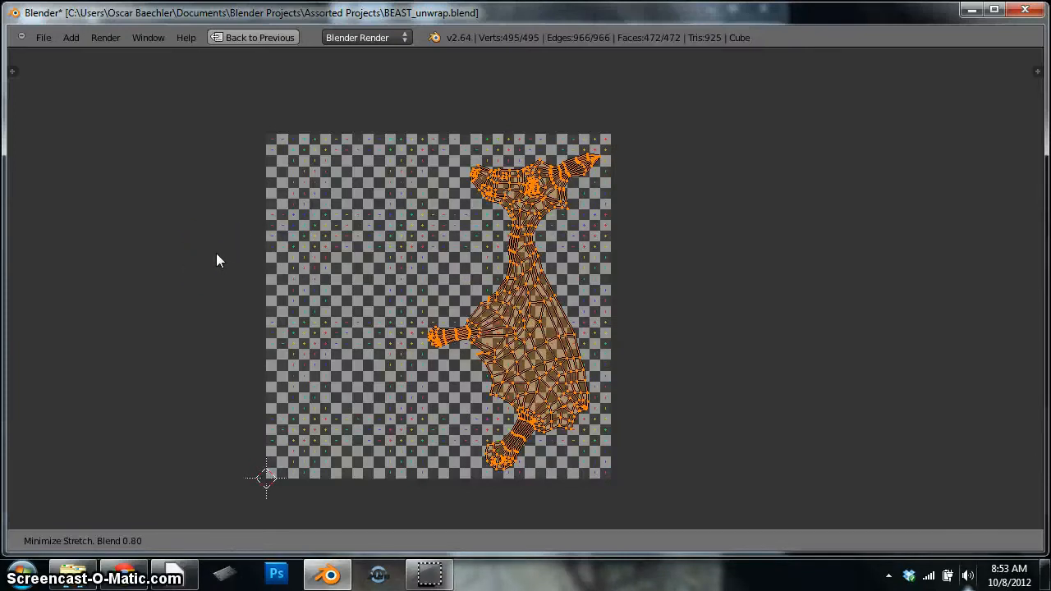
scroll(216, 260, up, 2)
click(219, 254)
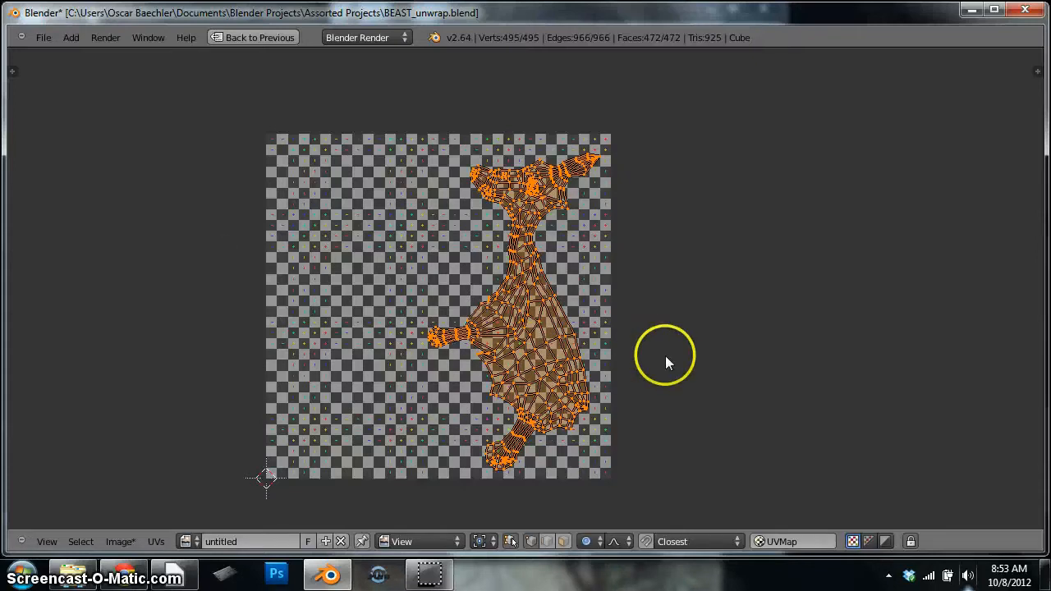
- Run Minimize Stretch again on the whole UV layout, trying blend values of 0.00 and 0.10, and apply it
scroll(665, 355, up, 5)
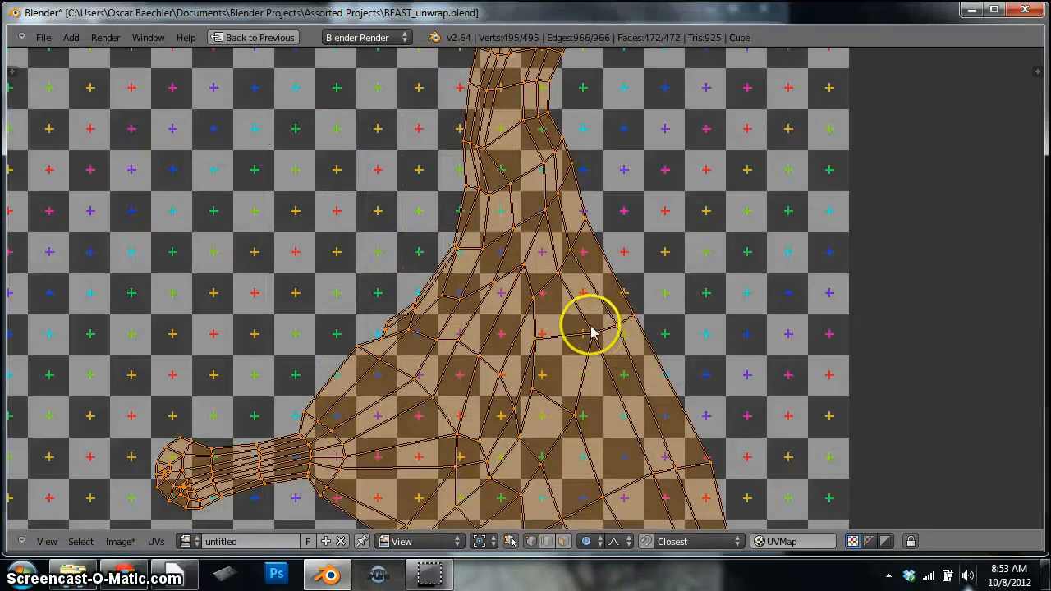
key(ctrl+v)
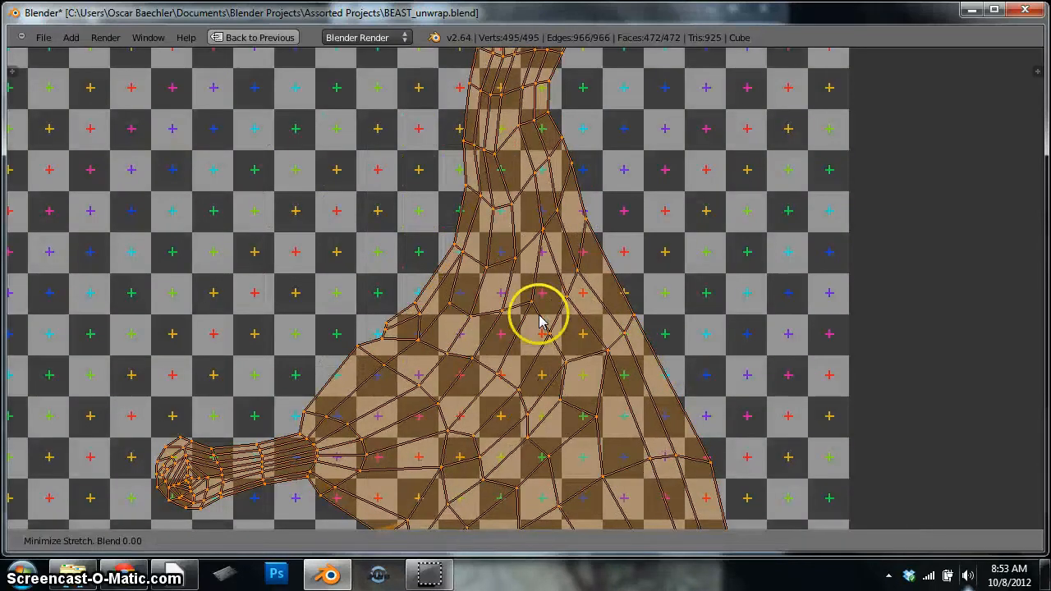
scroll(540, 323, up, 1)
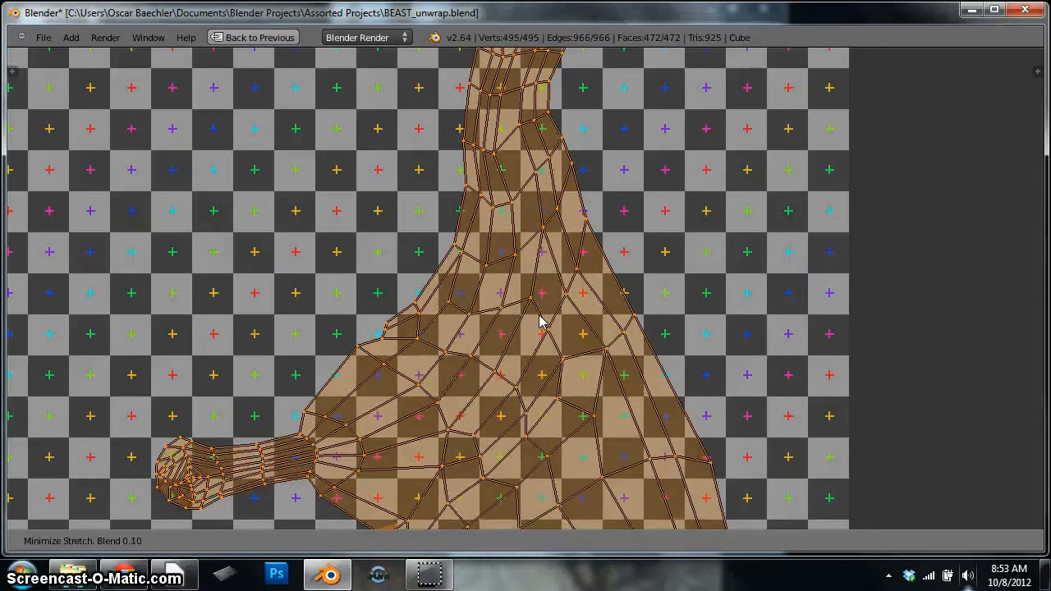
scroll(539, 323, down, 1)
click(540, 316)
scroll(113, 375, up, 2)
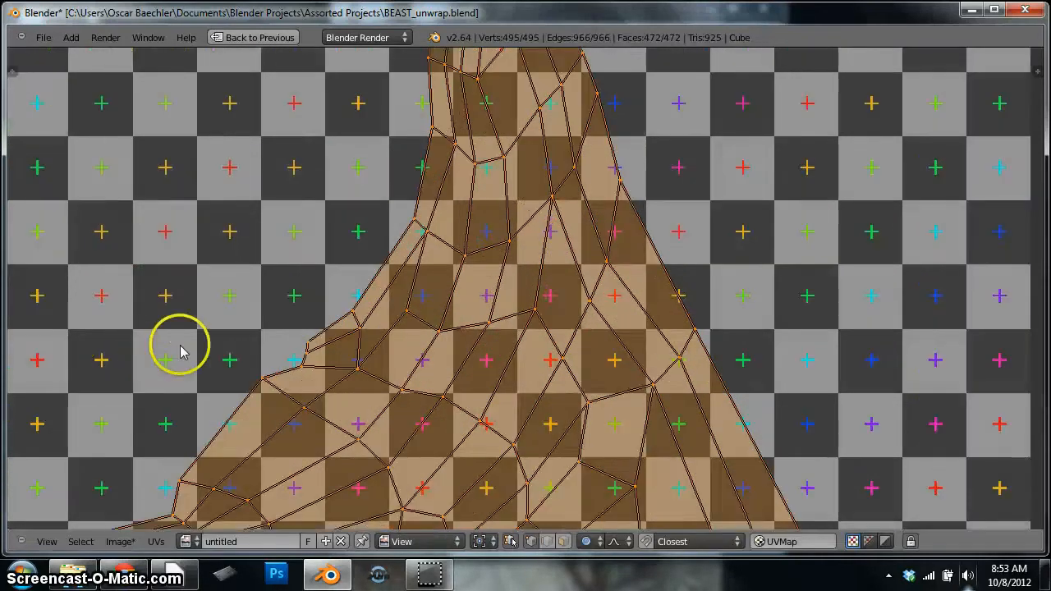
scroll(333, 265, down, 4)
key(Tab)
key(Tab)
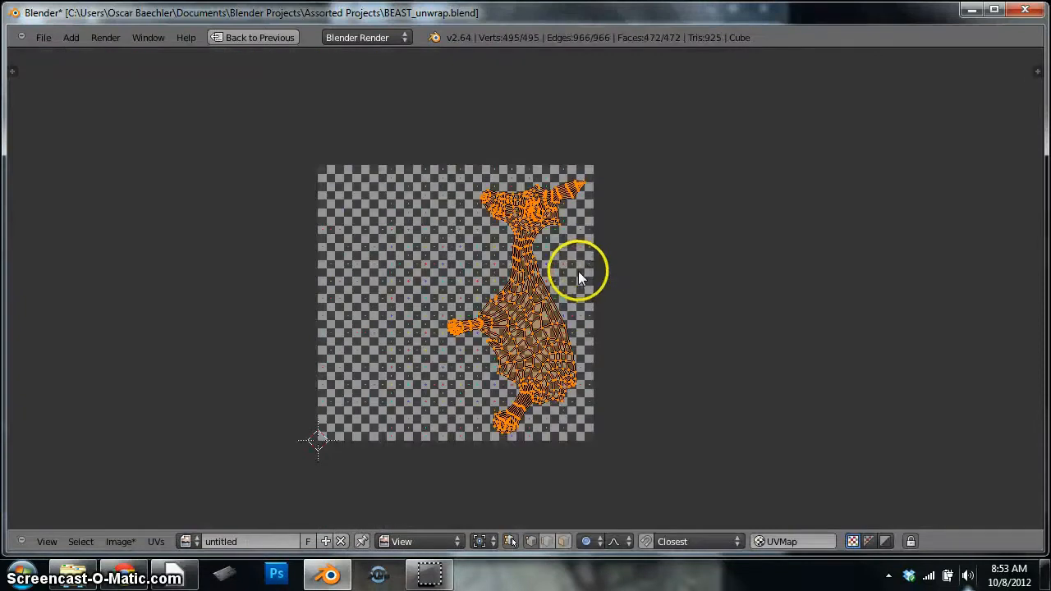
key(shift+space)
key(shift+space)
scroll(895, 232, up, 4)
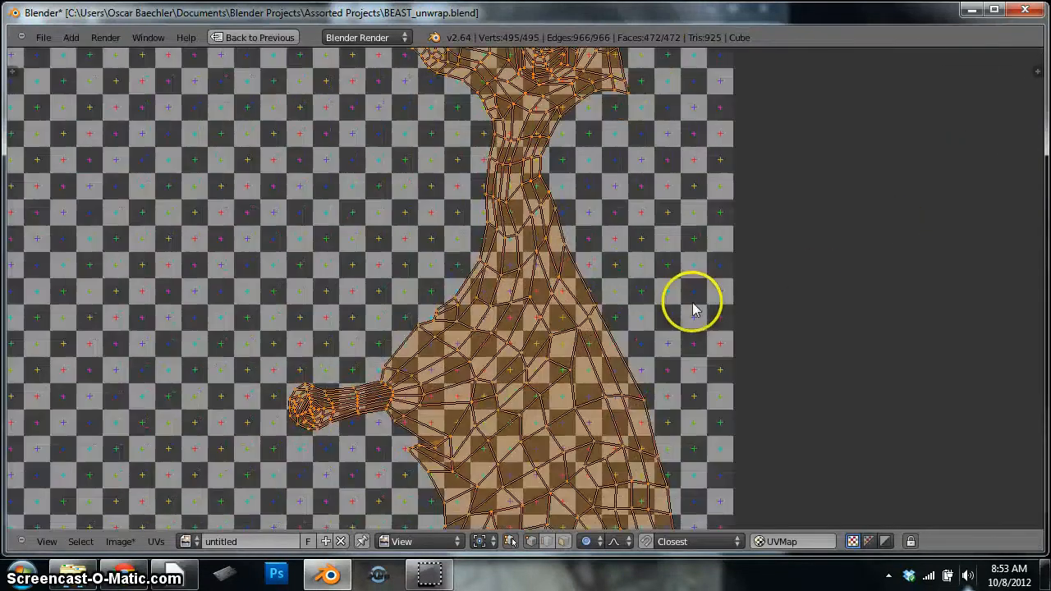
- Deselect all UVs and, in face selection mode with proportional editing off, move one long face at the back's edge away from the island
key(a)
key(ctrl+Tab)
click(575, 304)
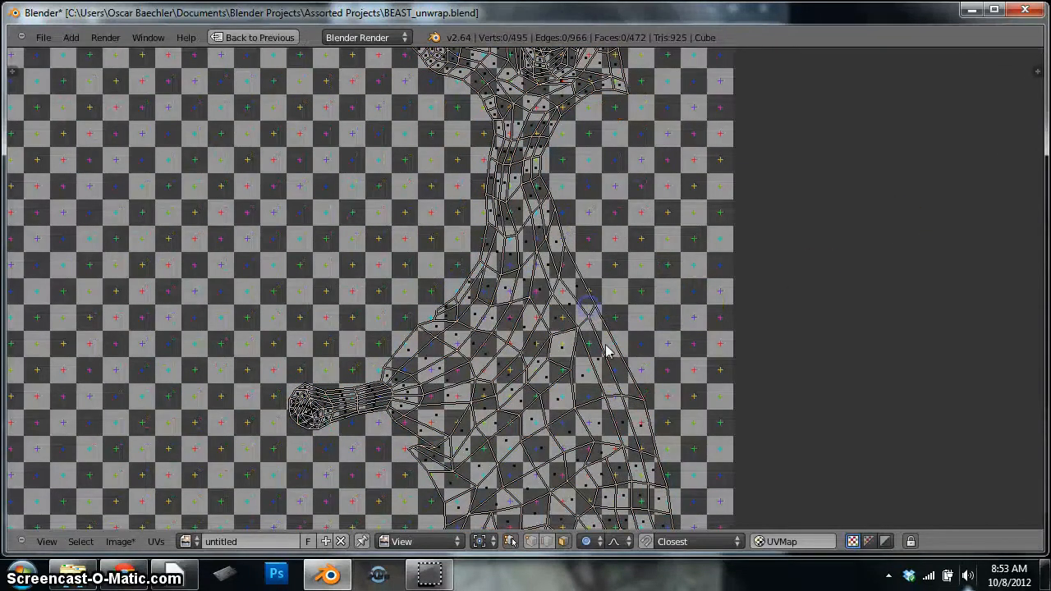
right_click(617, 355)
key(g)
right_click(664, 361)
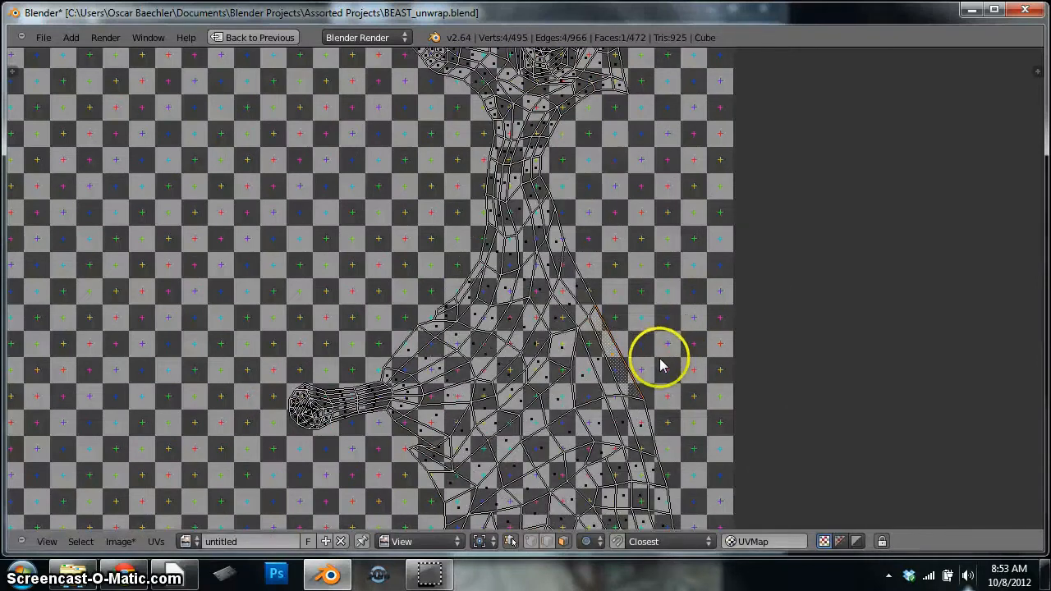
key(o)
key(g)
click(714, 333)
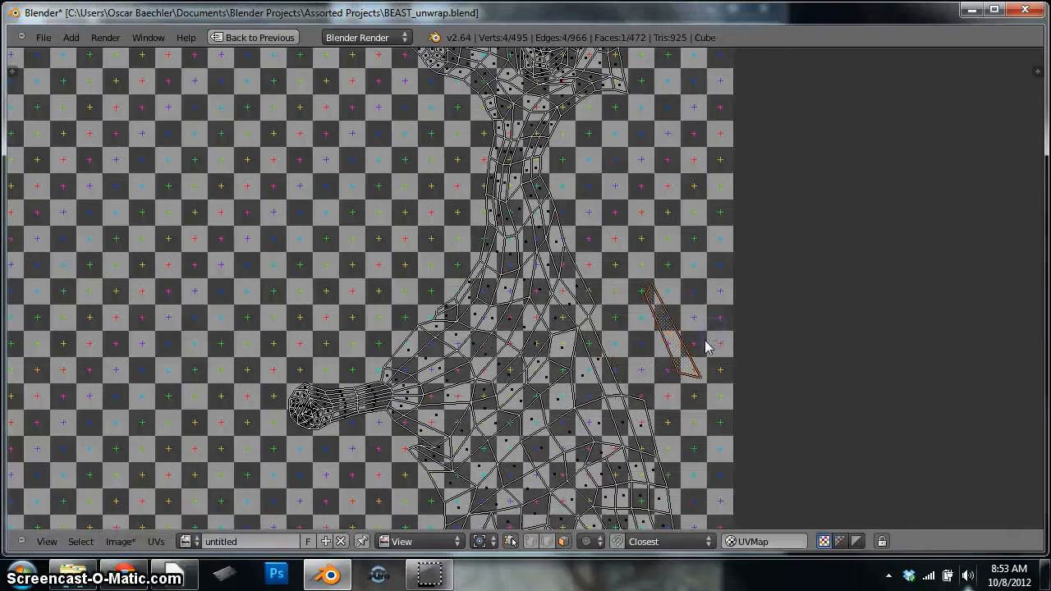
- Select five faces along the creature's back around the detached face in the 3D view and pin their UVs
key(shift+space)
scroll(513, 258, up, 5)
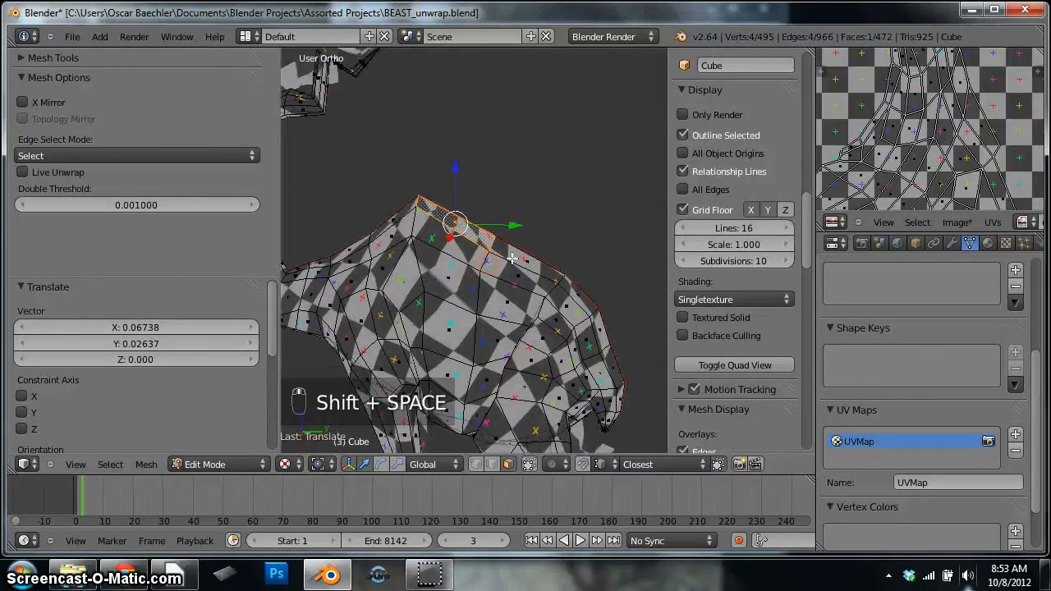
right_click(534, 261)
shift+right_click(515, 269)
shift+right_click(466, 251)
shift+right_click(393, 241)
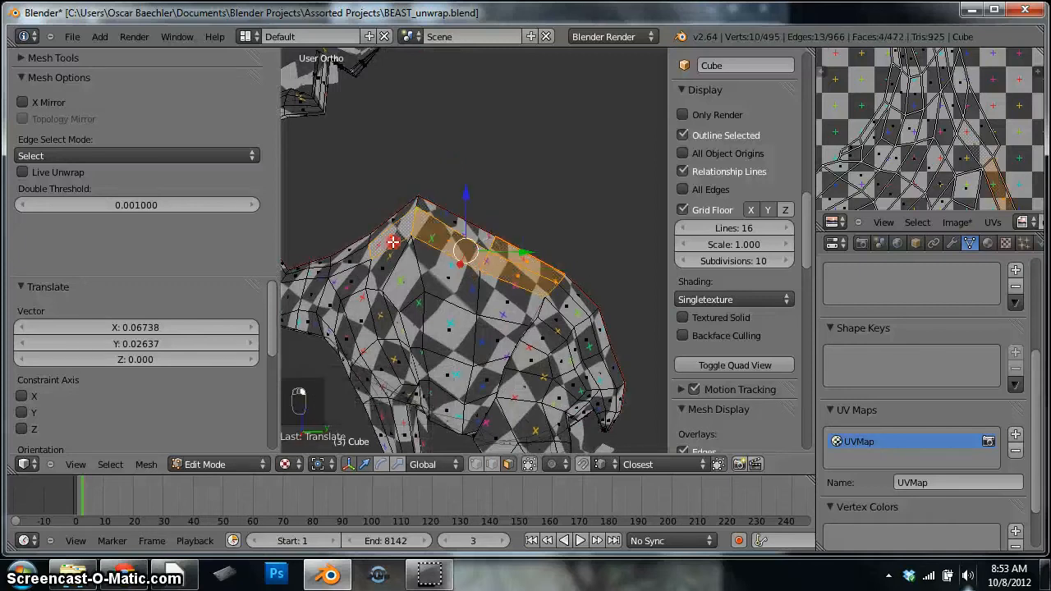
key(shift+space)
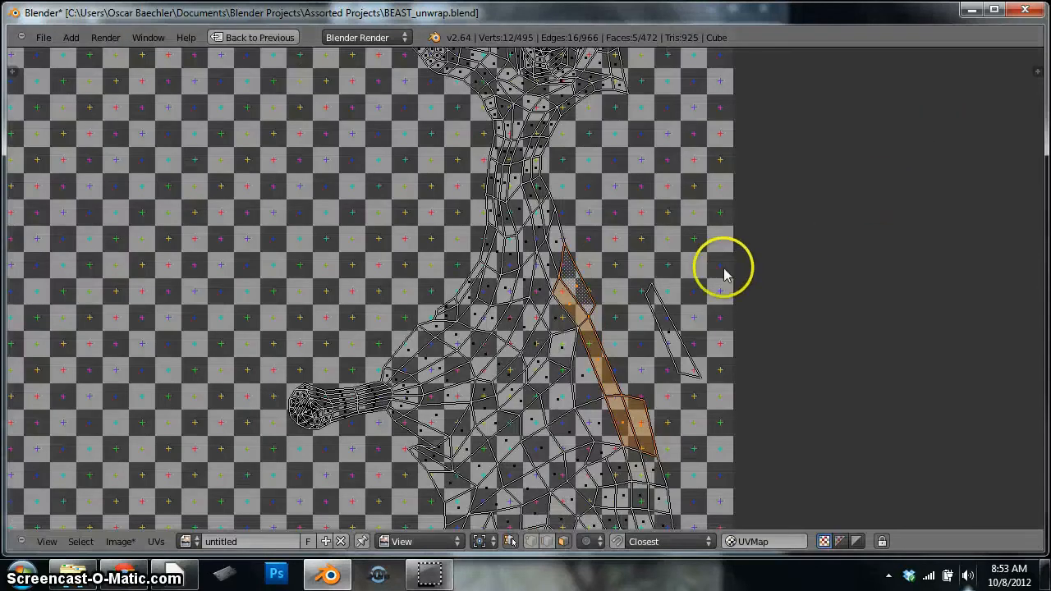
scroll(572, 304, up, 3)
scroll(572, 304, down, 2)
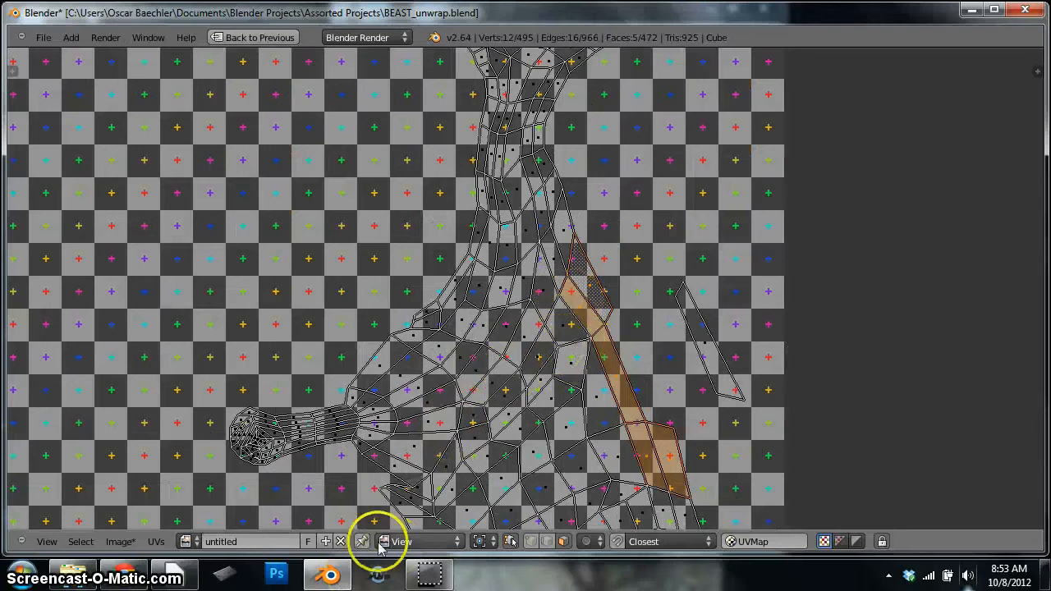
- Remove the test grid image from the UV editor and switch to vertex selection mode
click(341, 541)
scroll(253, 386, up, 5)
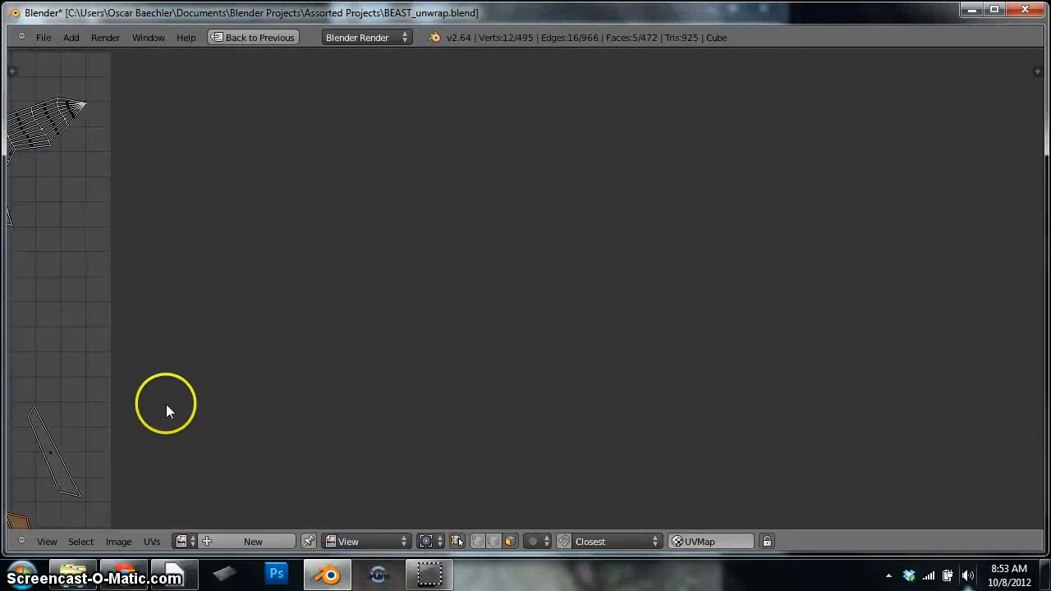
key(ctrl+Tab)
click(159, 336)
middle_drag(161, 341, 372, 297)
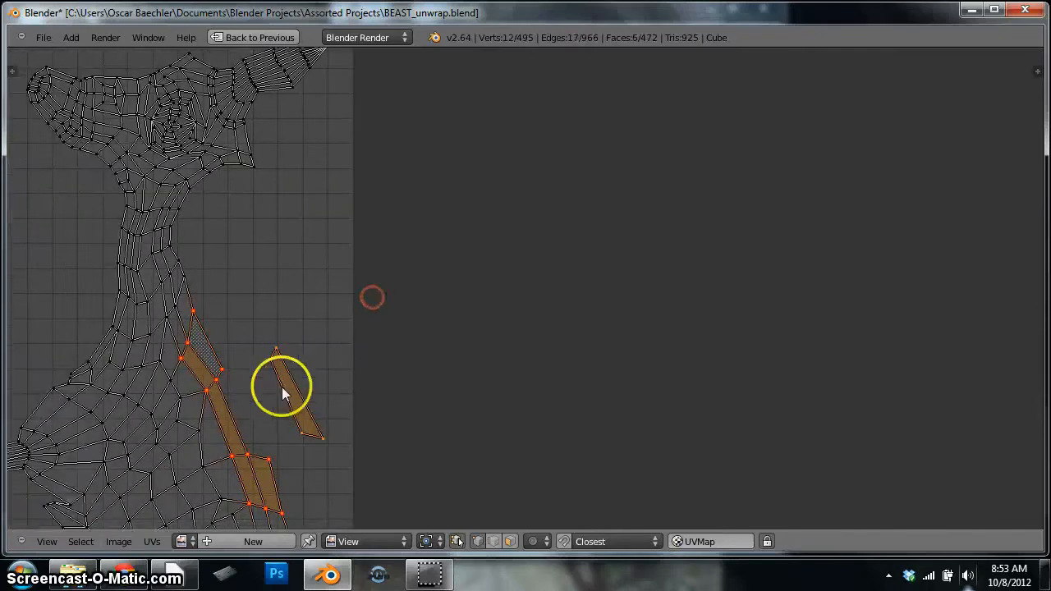
- Clear the selection and box-select the six pinned vertices at the upper end of the pinned face strip
middle_drag(294, 340, 334, 230)
key(a)
key(b)
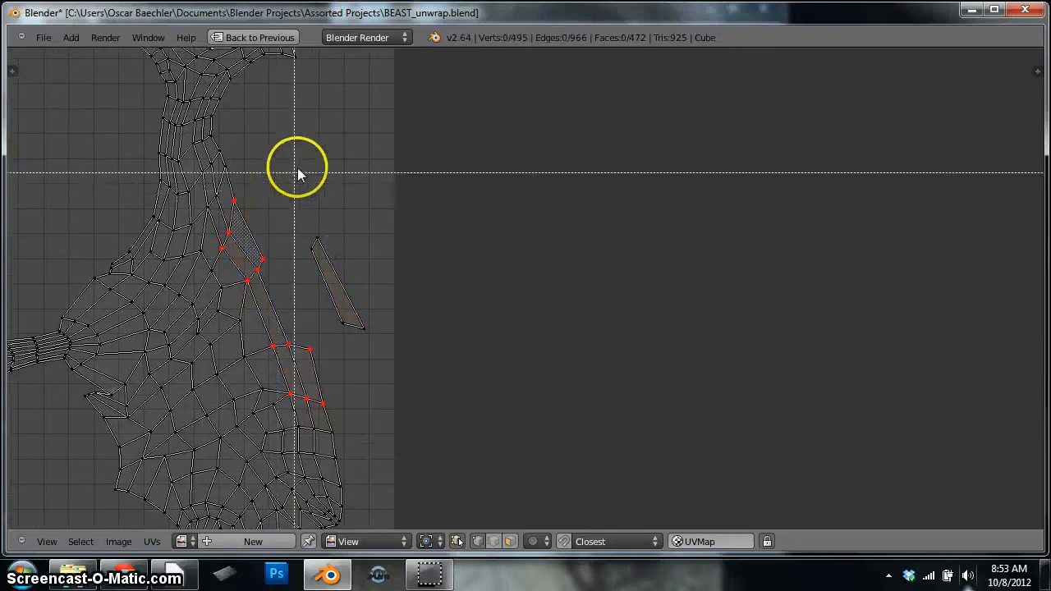
drag(296, 172, 220, 286)
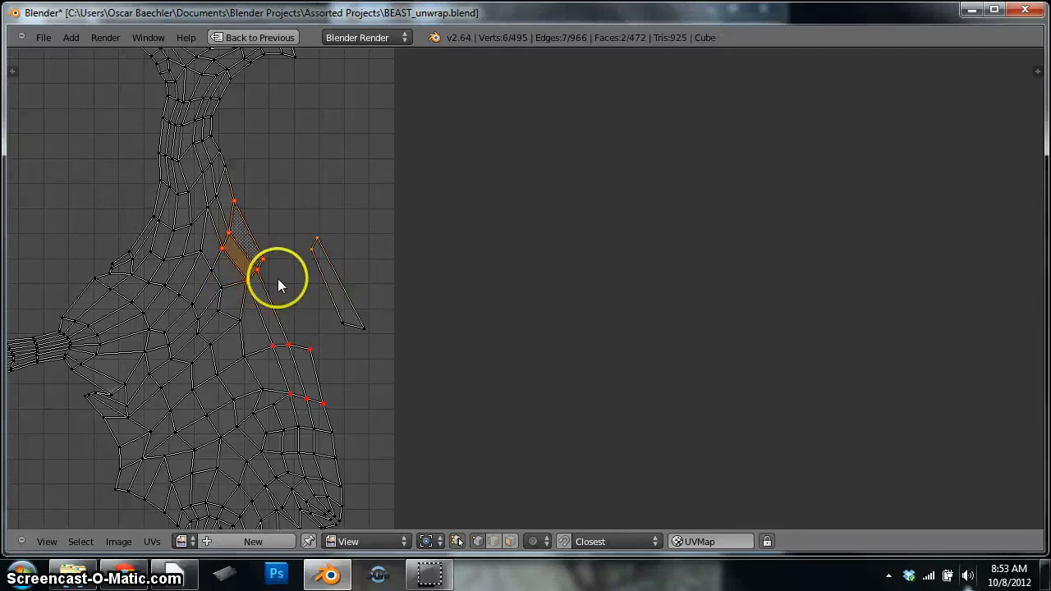
key(a)
key(b)
drag(285, 198, 220, 283)
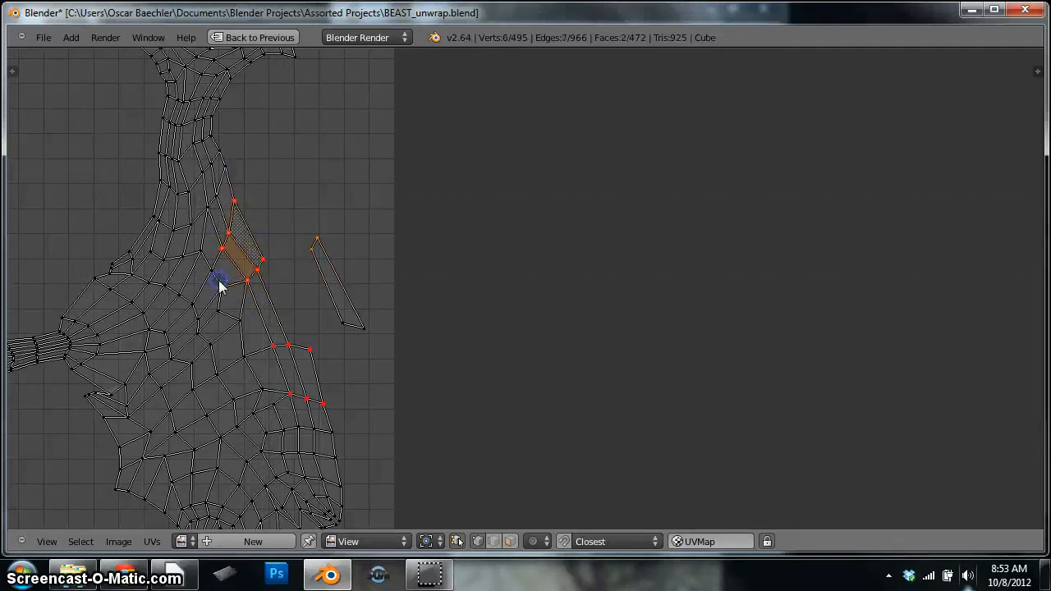
- Turn off UV and mesh selection syncing and select the entire mesh in the 3D view
click(462, 541)
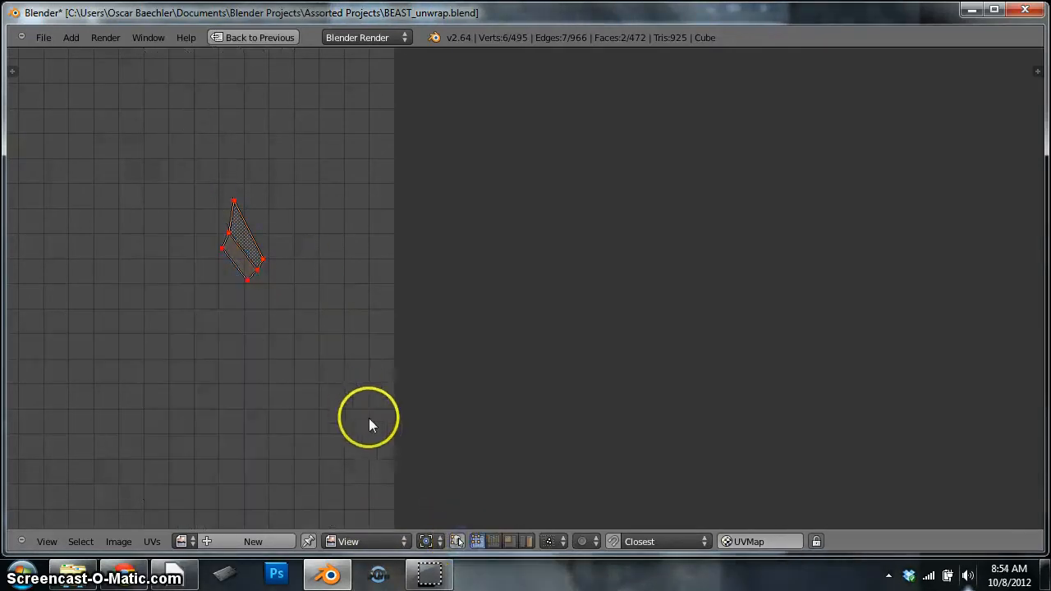
key(shift+space)
key(a)
key(a)
key(shift+space)
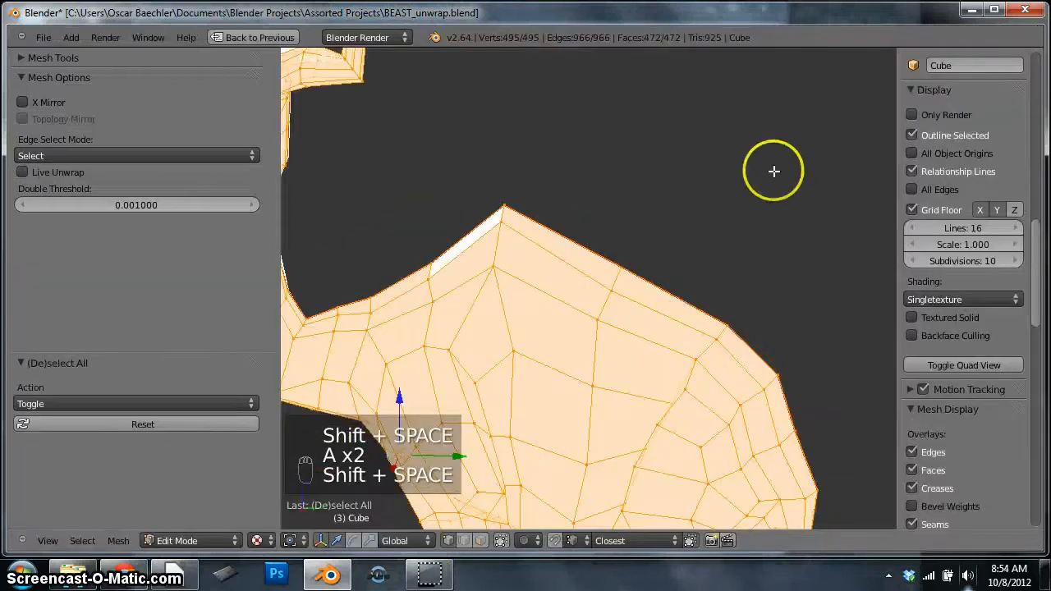
key(shift+space)
key(shift+space)
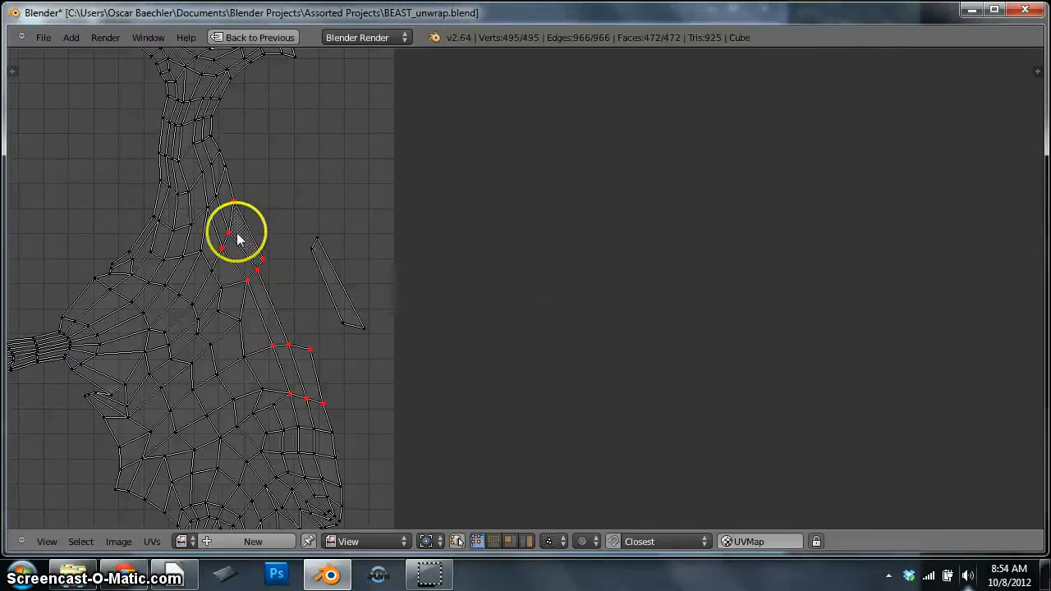
- Box-select the six upper pinned vertices of the strip, unpin them, and pin them again
key(a)
key(b)
drag(296, 188, 218, 289)
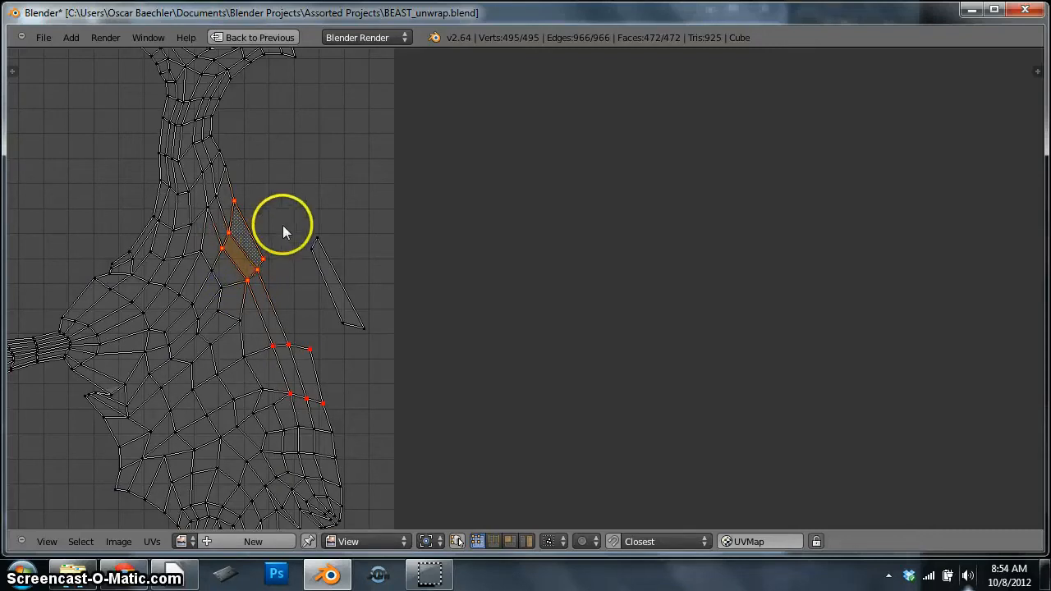
click(152, 541)
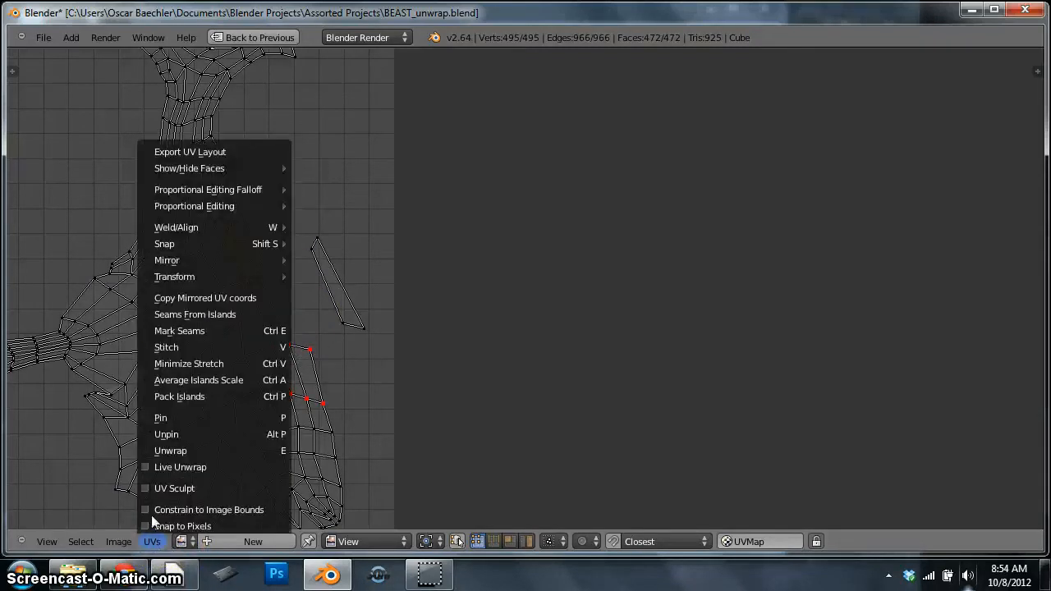
click(176, 434)
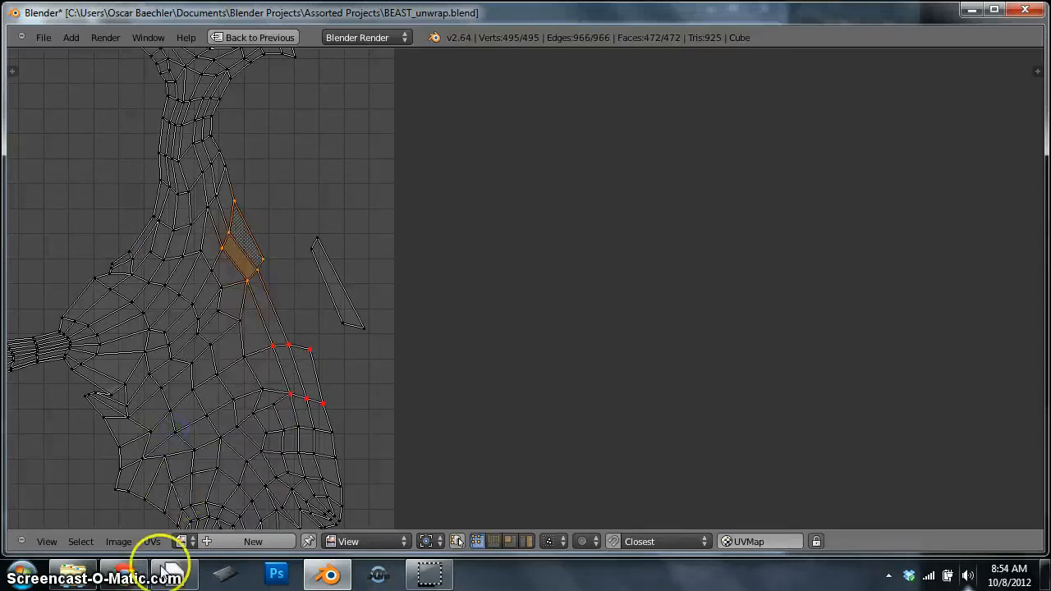
click(152, 541)
click(193, 419)
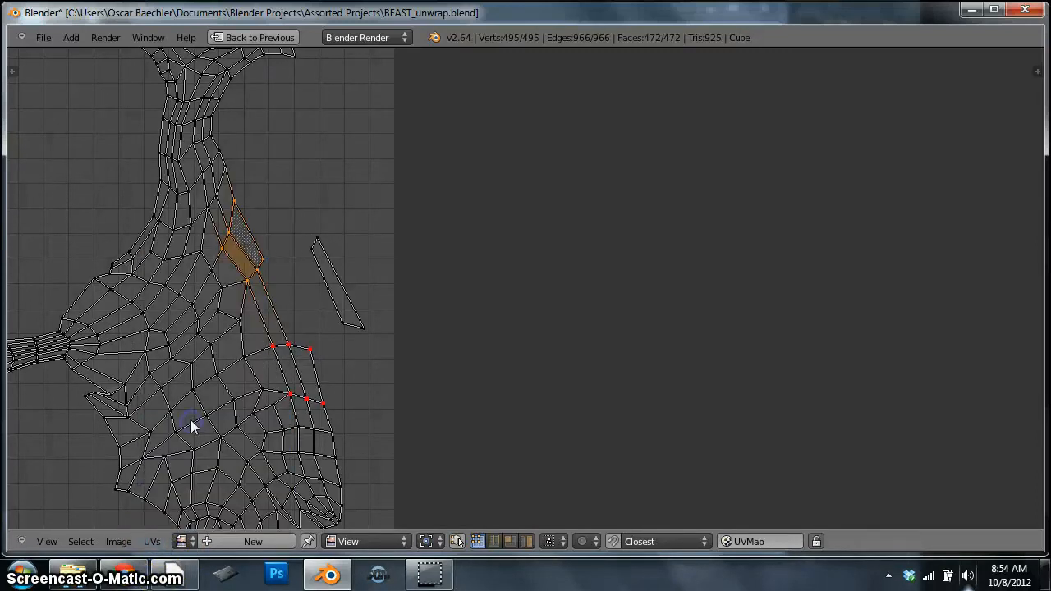
- Box-select a slightly larger area around the strip's upper end, pin its vertices, and clear the selection
key(b)
drag(291, 173, 213, 283)
key(p)
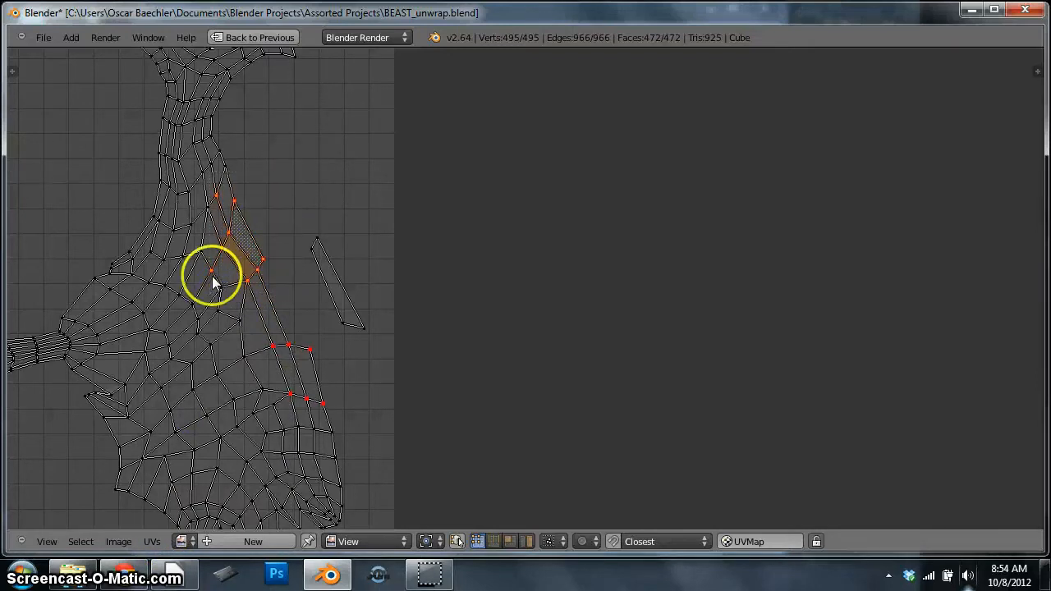
key(a)
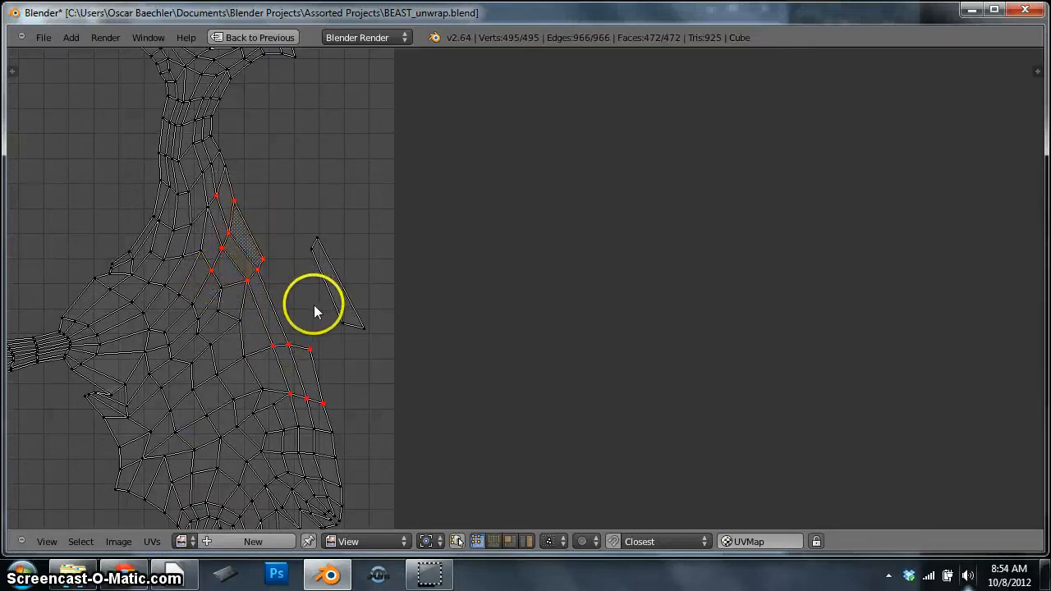
- Box-select the vertices of the main UV island, leaving out the detached face, pin them all, and clear the selection
scroll(251, 174, up, 1)
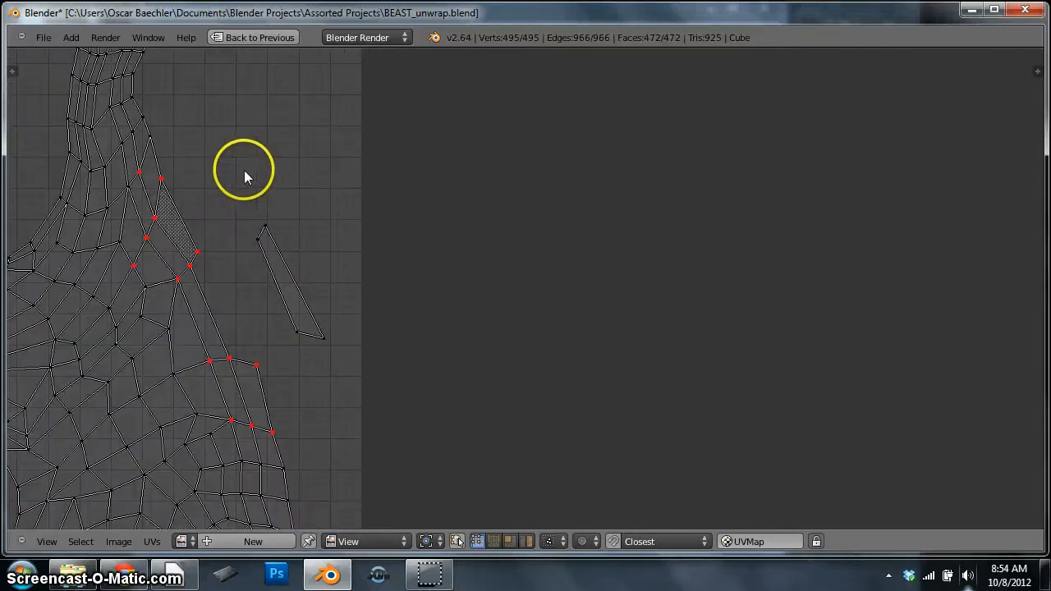
scroll(251, 180, down, 3)
key(shift+space)
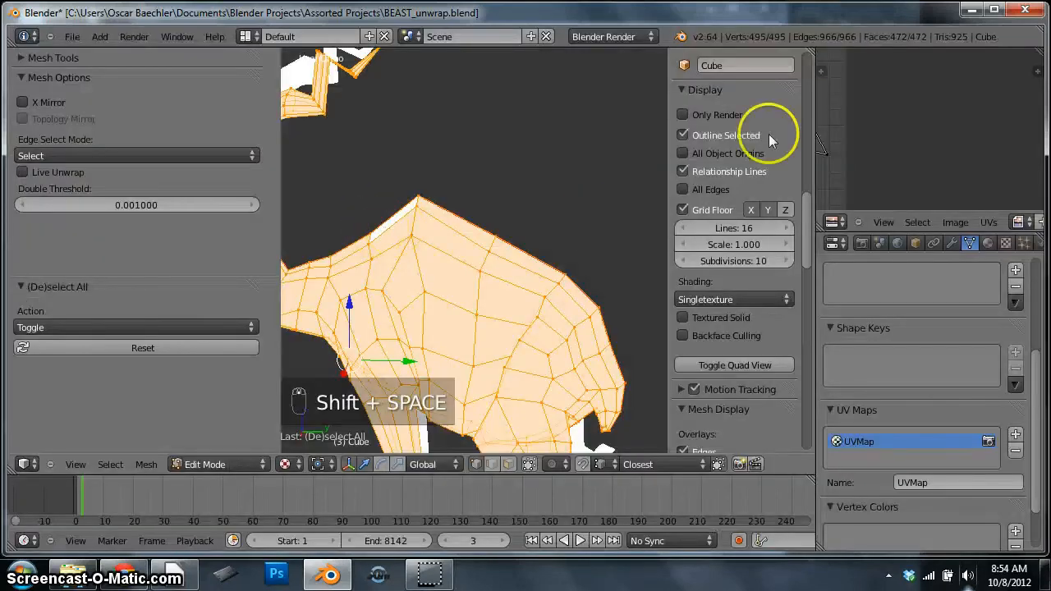
key(shift+space)
scroll(488, 227, down, 3)
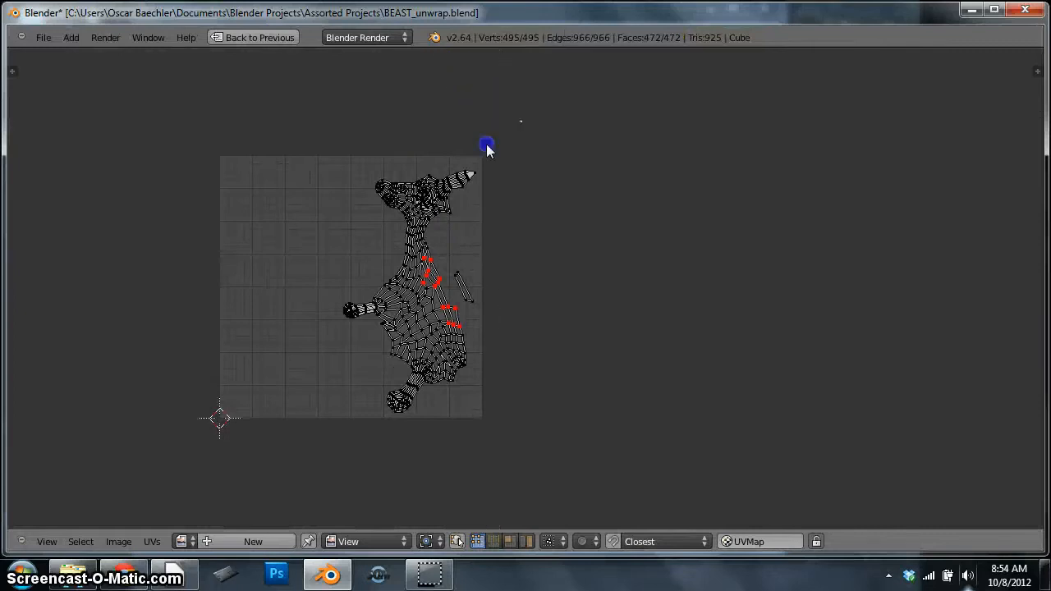
drag(487, 146, 357, 251)
key(b)
drag(486, 322, 312, 446)
key(b)
drag(300, 198, 441, 352)
scroll(415, 270, up, 2)
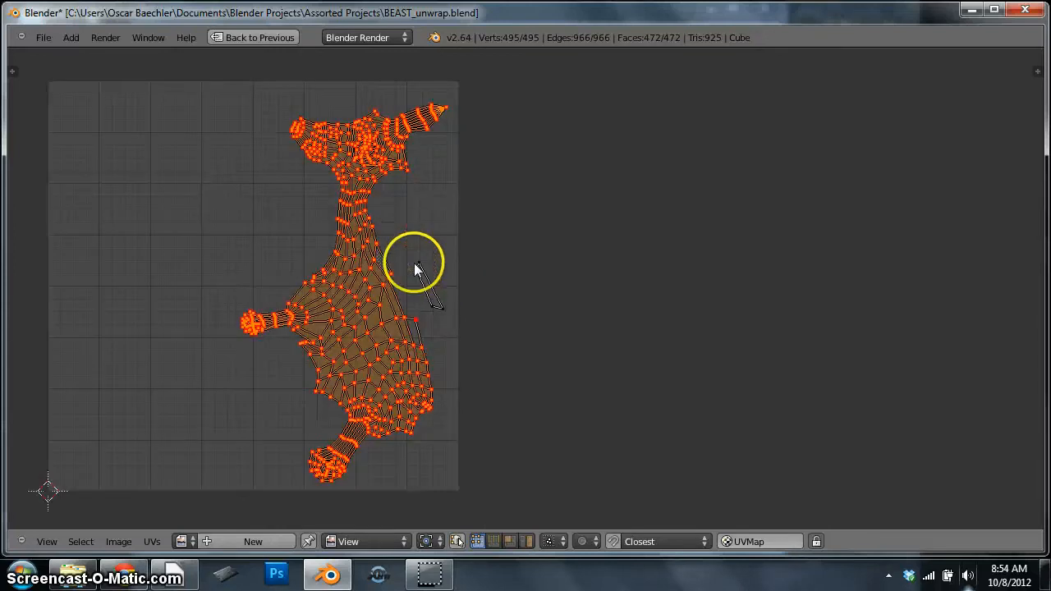
scroll(415, 270, up, 2)
key(a)
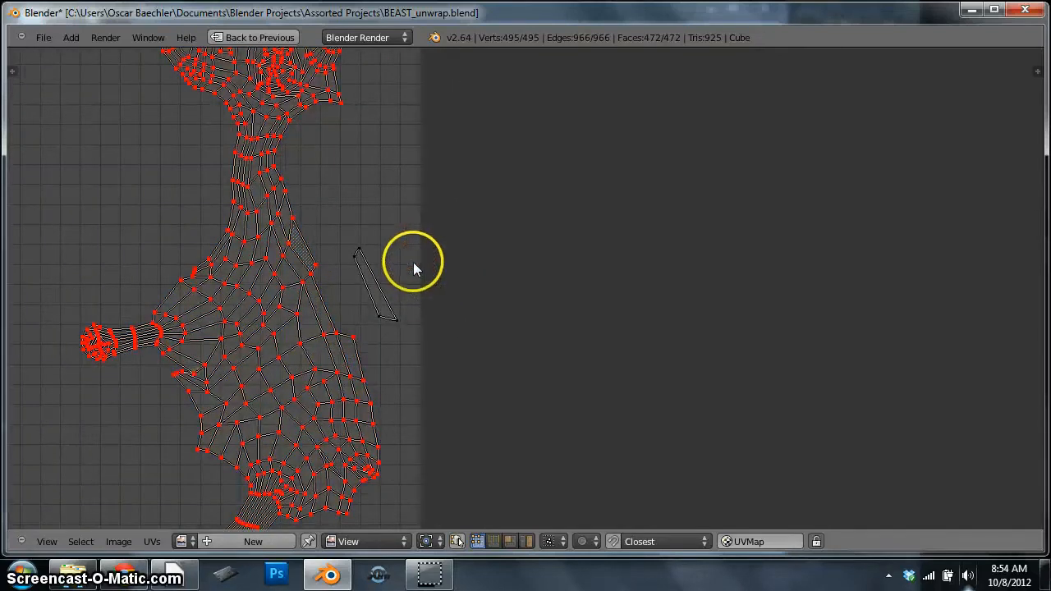
- Unwrap the mesh with the main island pinned and check the 3D view
scroll(374, 259, down, 1)
key(e)
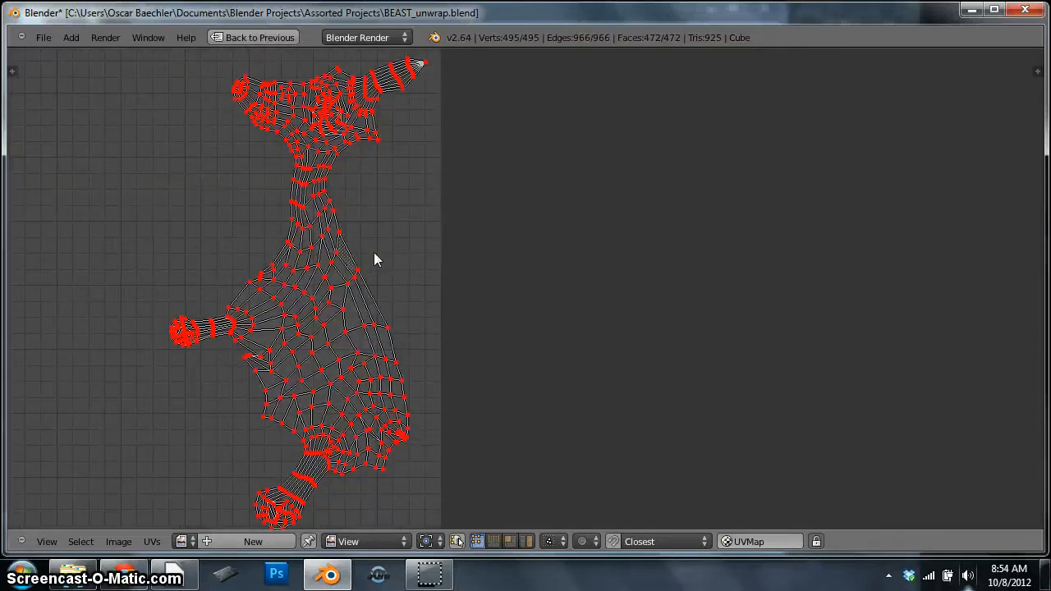
key(shift+space)
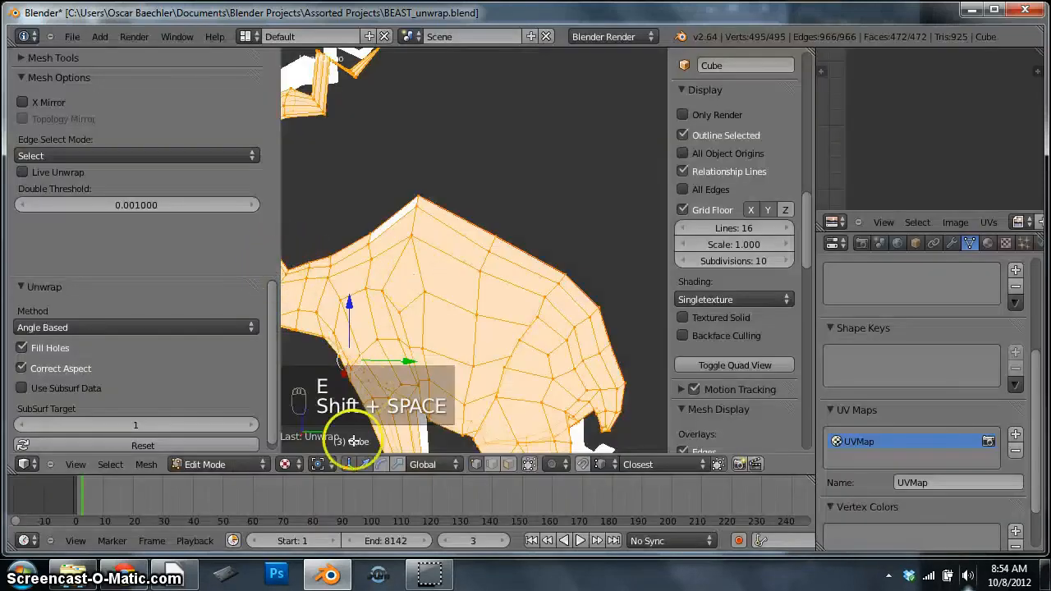
key(shift+space)
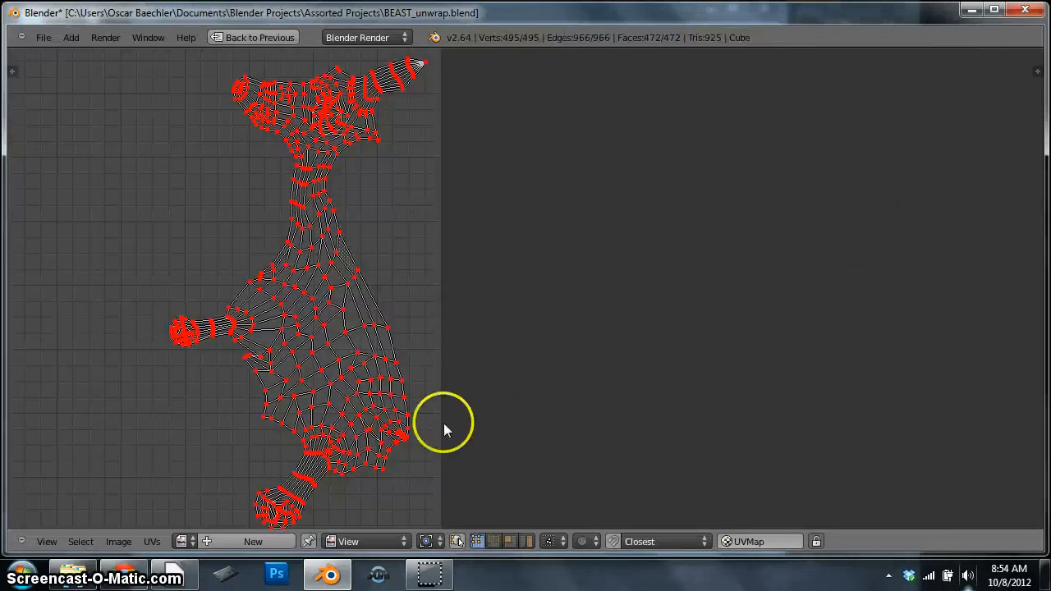
- Unwrap the fully selected creature mesh again from the UV editor
click(152, 541)
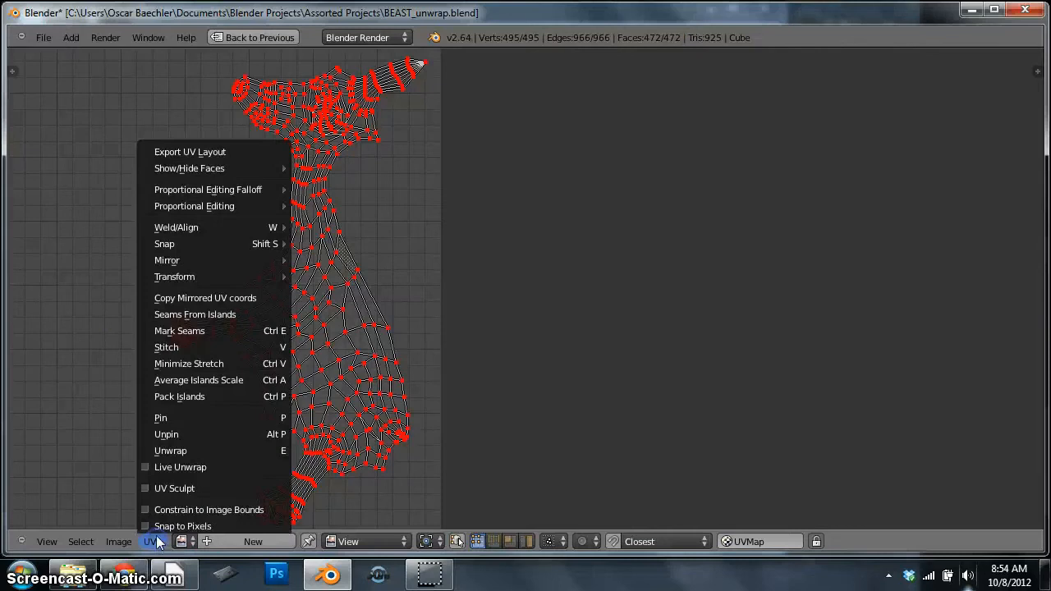
click(222, 451)
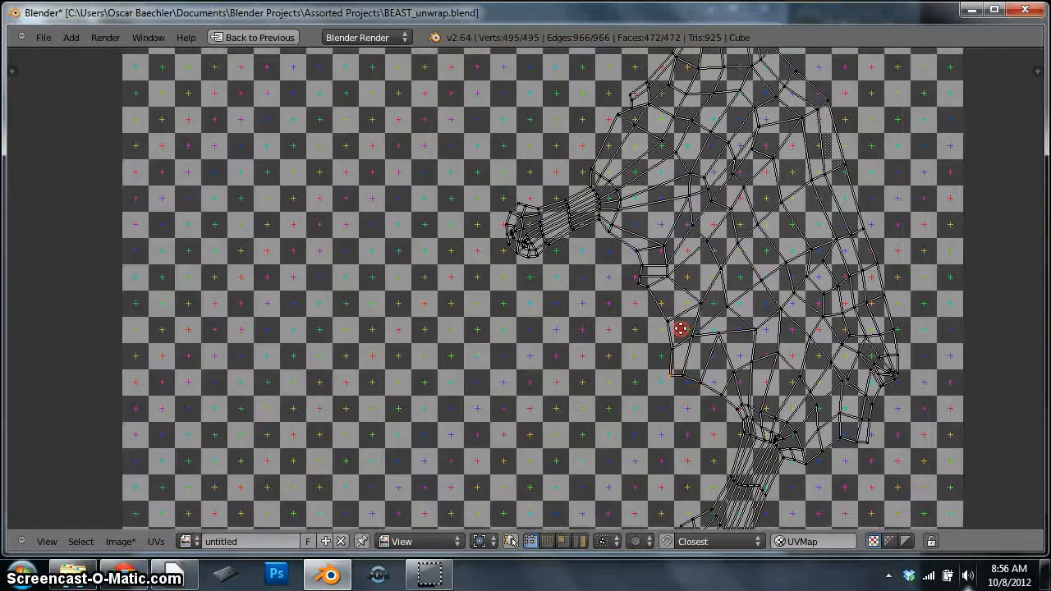
- Snap the selected UV vertex on the island's lower edge to the 2D cursor at the checker image's corner
middle_drag(681, 328, 731, 211)
scroll(329, 337, up, 1)
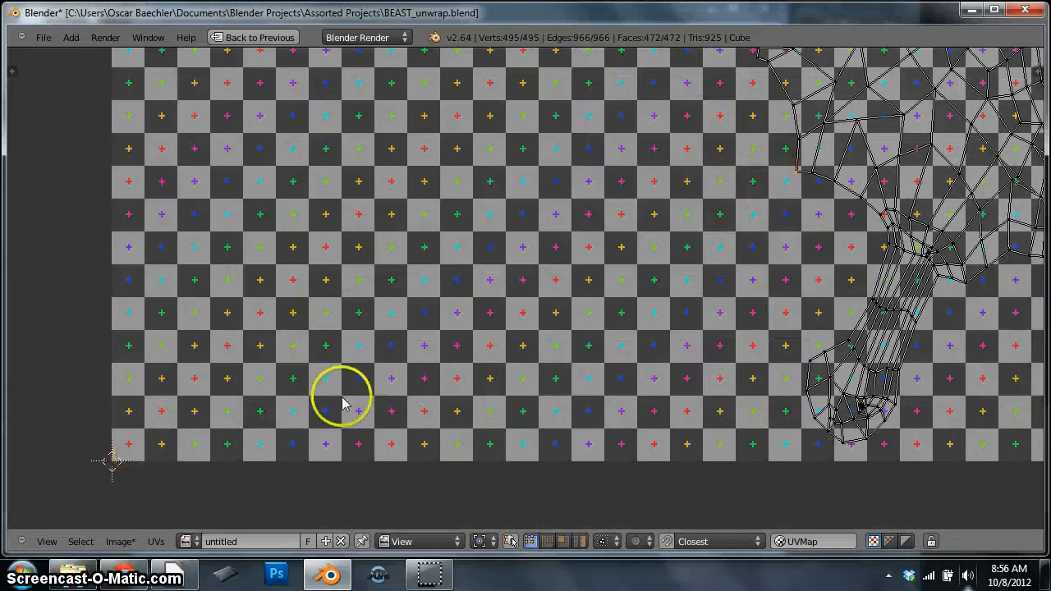
scroll(480, 344, down, 2)
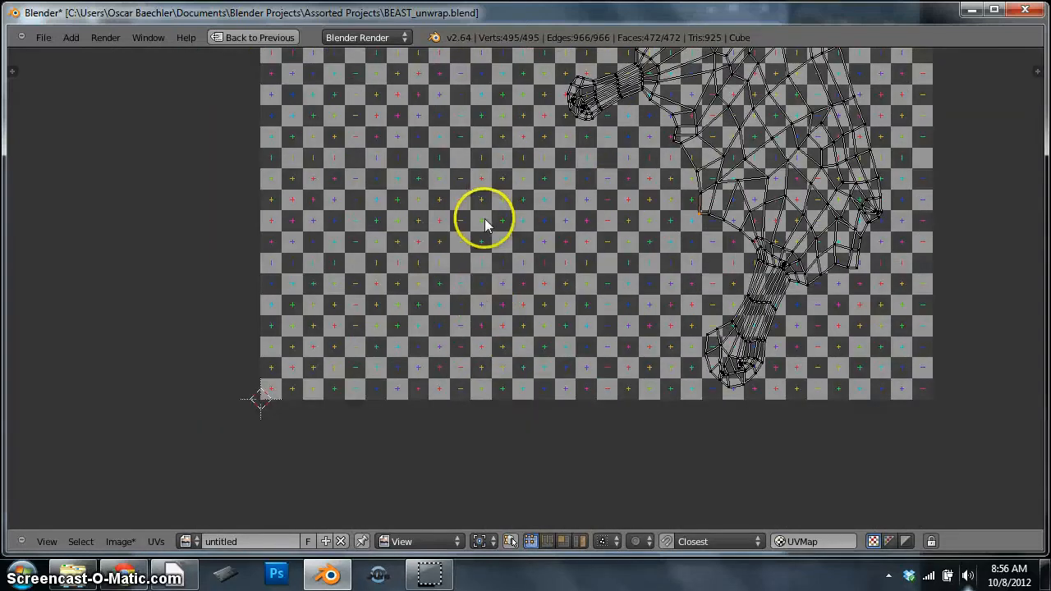
key(shift+s)
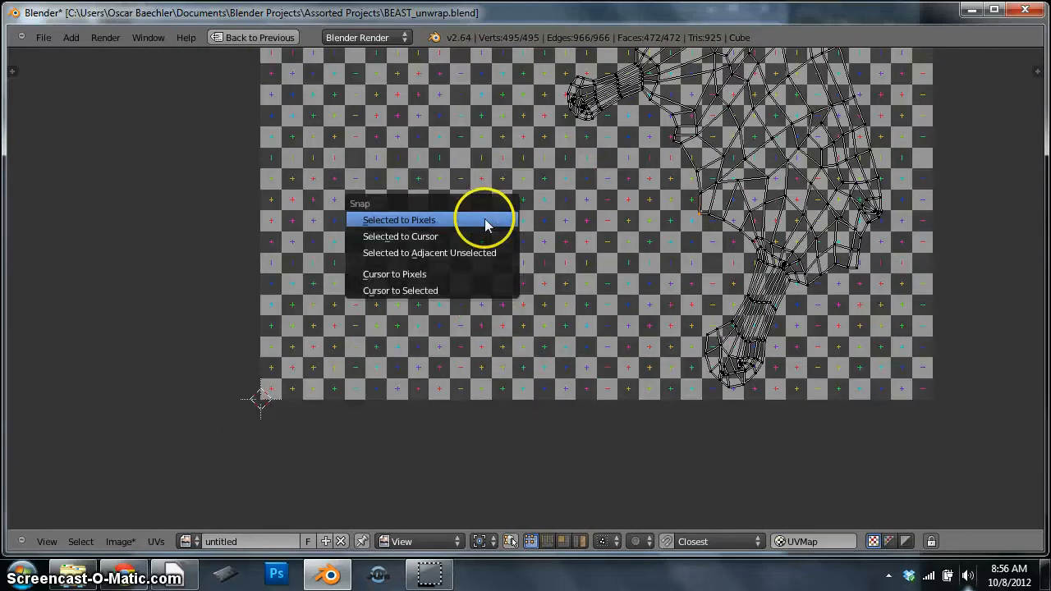
click(433, 236)
- Try to move the snapped vertex by 1 along X from the image's corner
scroll(320, 441, up, 4)
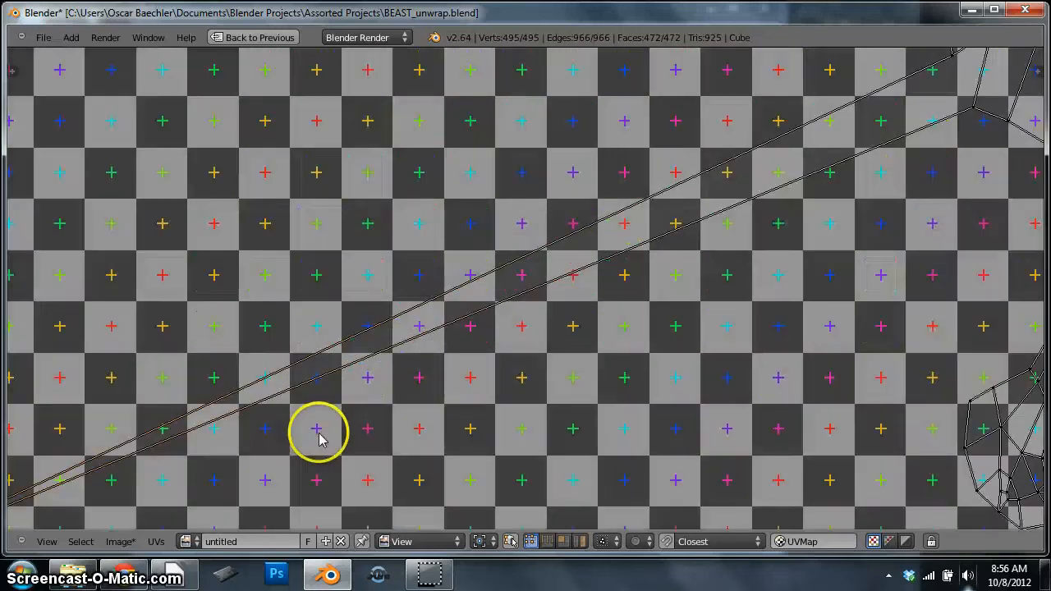
middle_drag(300, 435, 594, 134)
scroll(641, 127, up, 3)
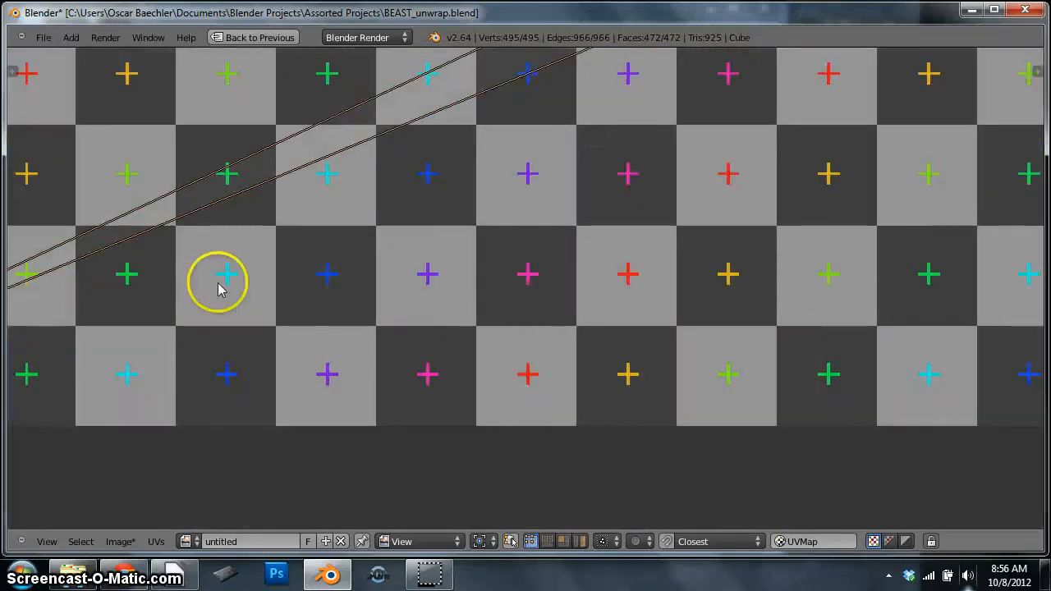
middle_drag(145, 381, 594, 199)
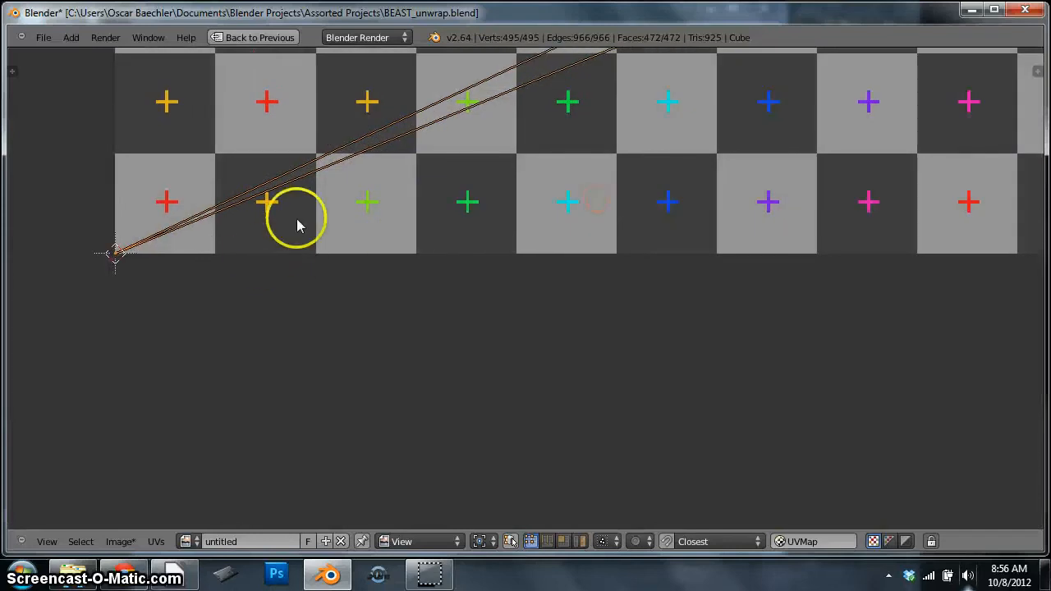
key(g)
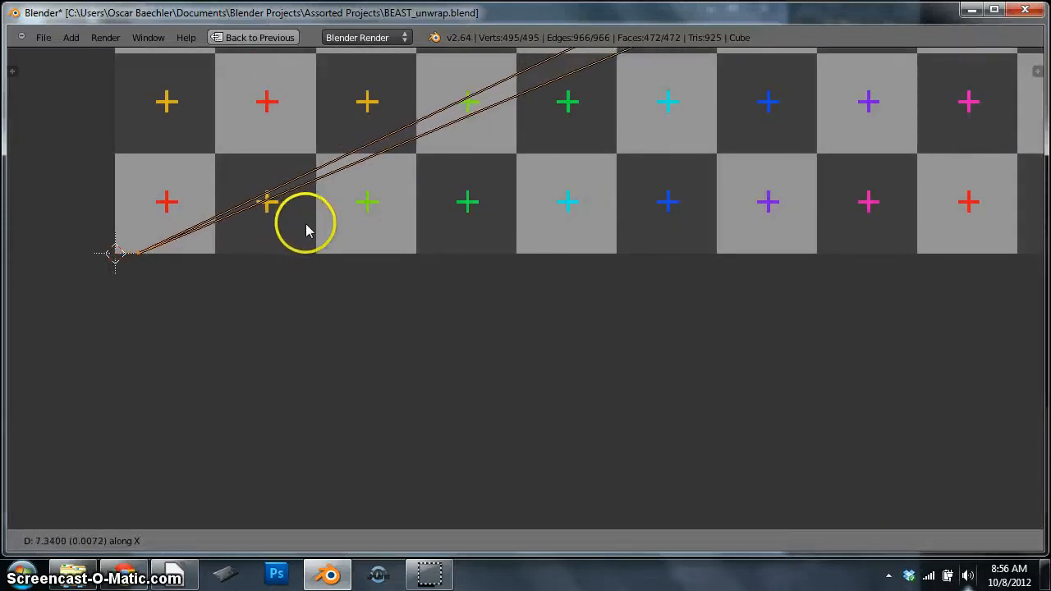
text(1)
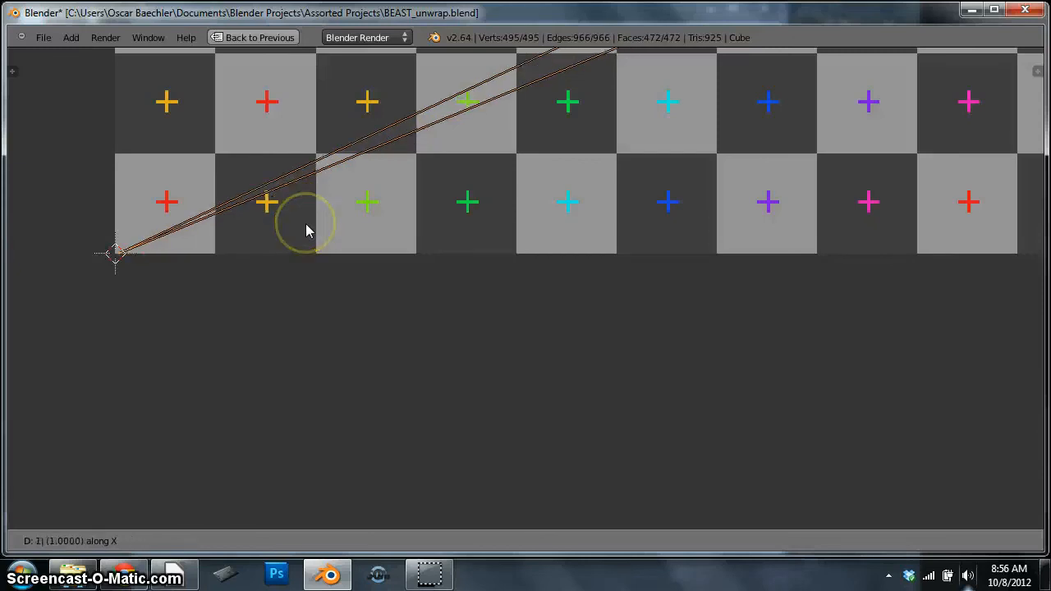
right_click(305, 224)
- Undo the last X move of the snapped vertex at the image's corner
scroll(213, 238, up, 4)
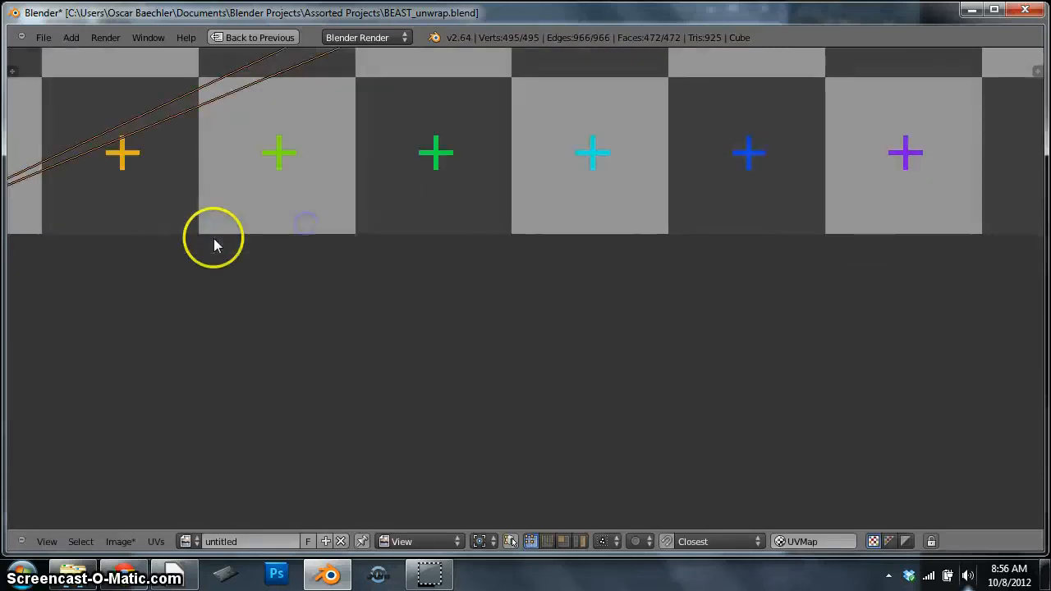
middle_drag(123, 224, 554, 282)
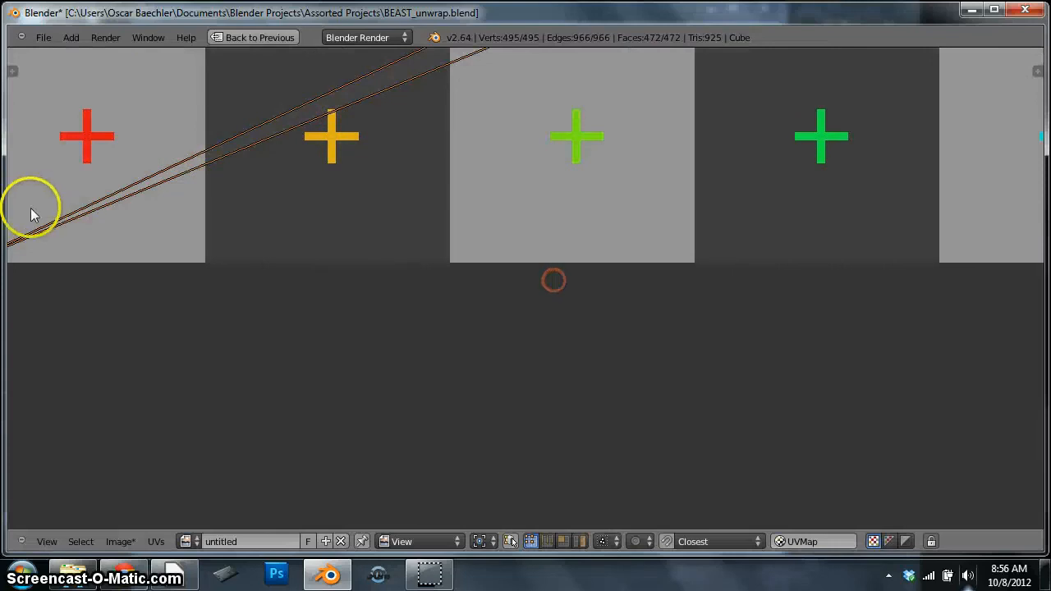
middle_drag(28, 206, 358, 214)
key(ctrl+z)
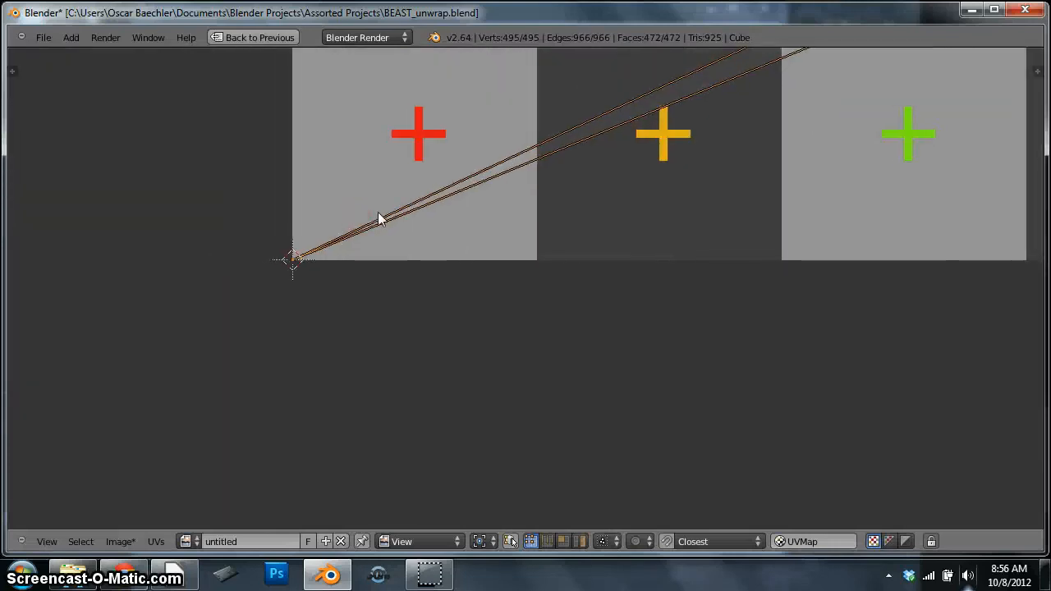
- Move the snapped vertex by 2 along X from the image's corner
key(g)
key(x)
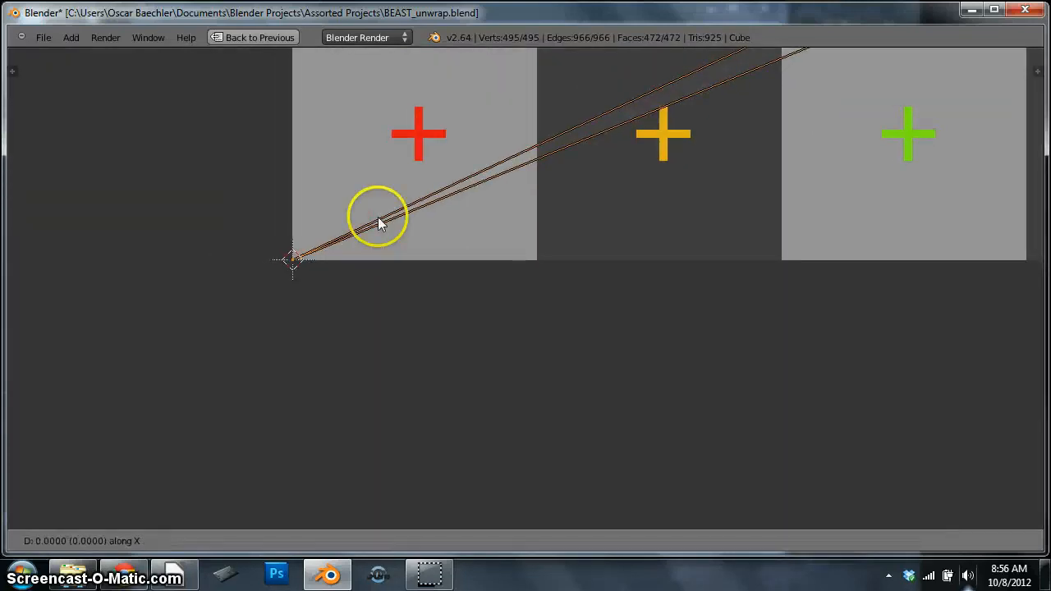
key(2)
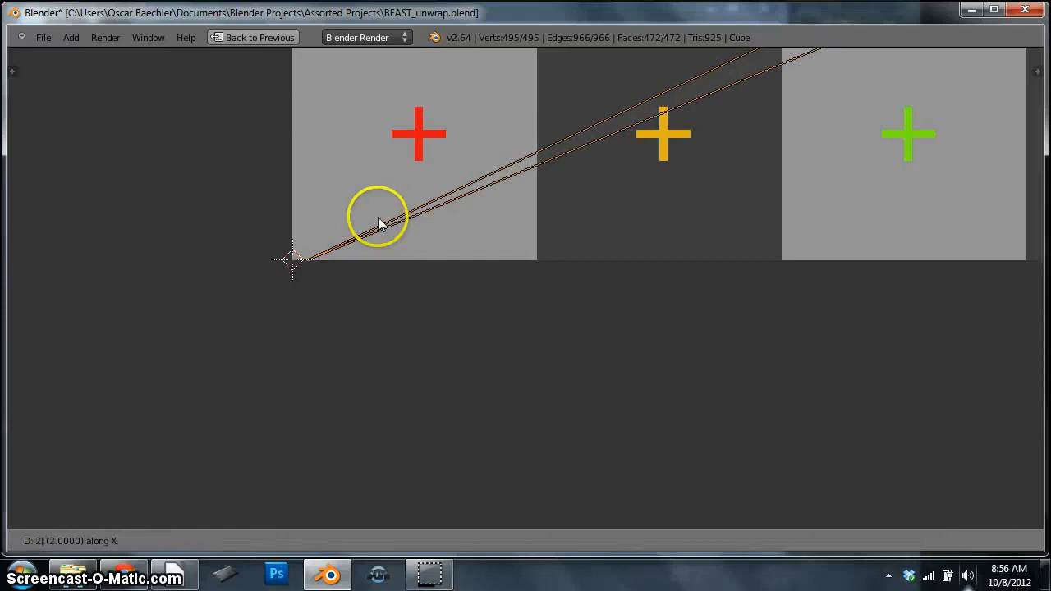
click(379, 223)
- Move the same vertex along Y
key(g)
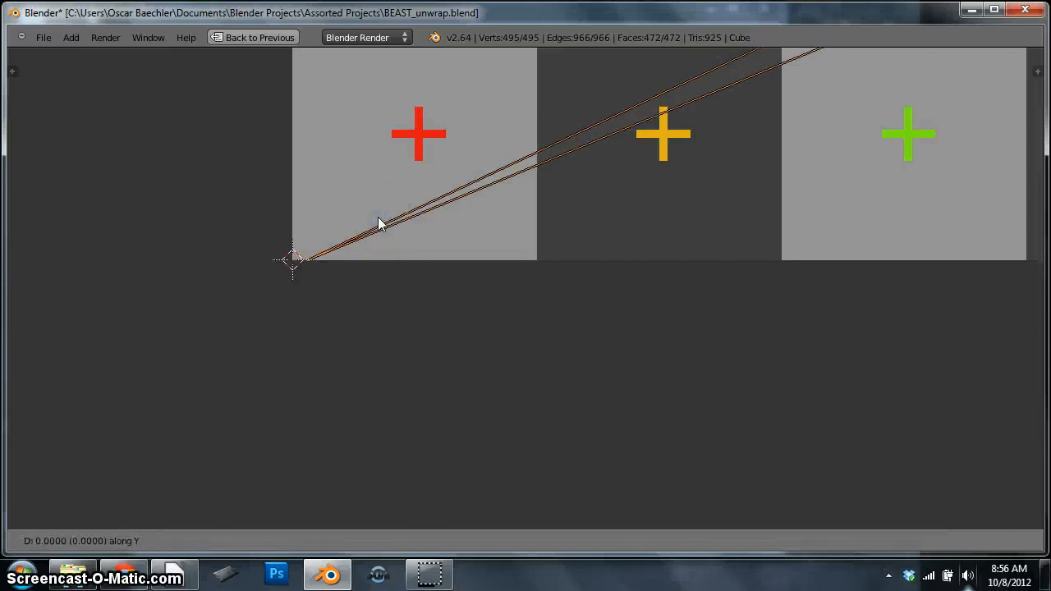